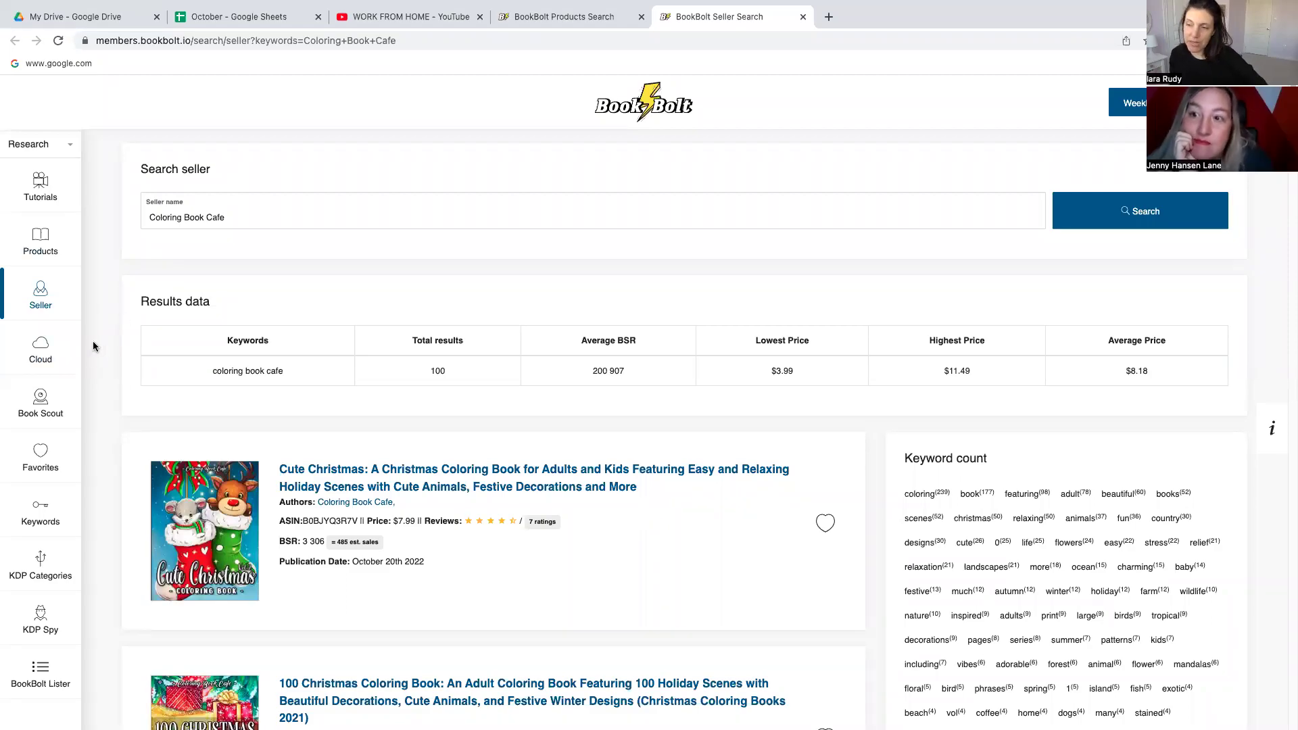
# Search BookBolt Cloud for the top 100 Coloring Book bestsellers, then go to Products.
pyautogui.click(41, 349)
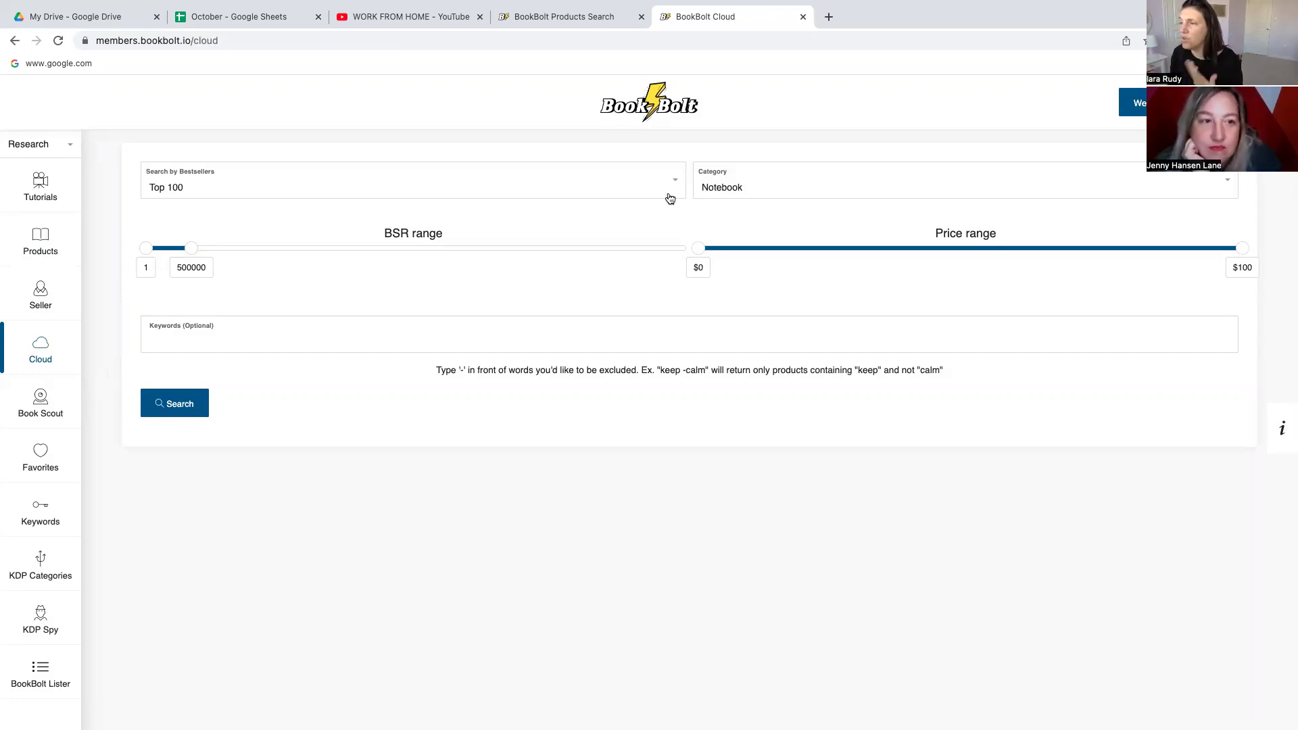
pyautogui.click(767, 188)
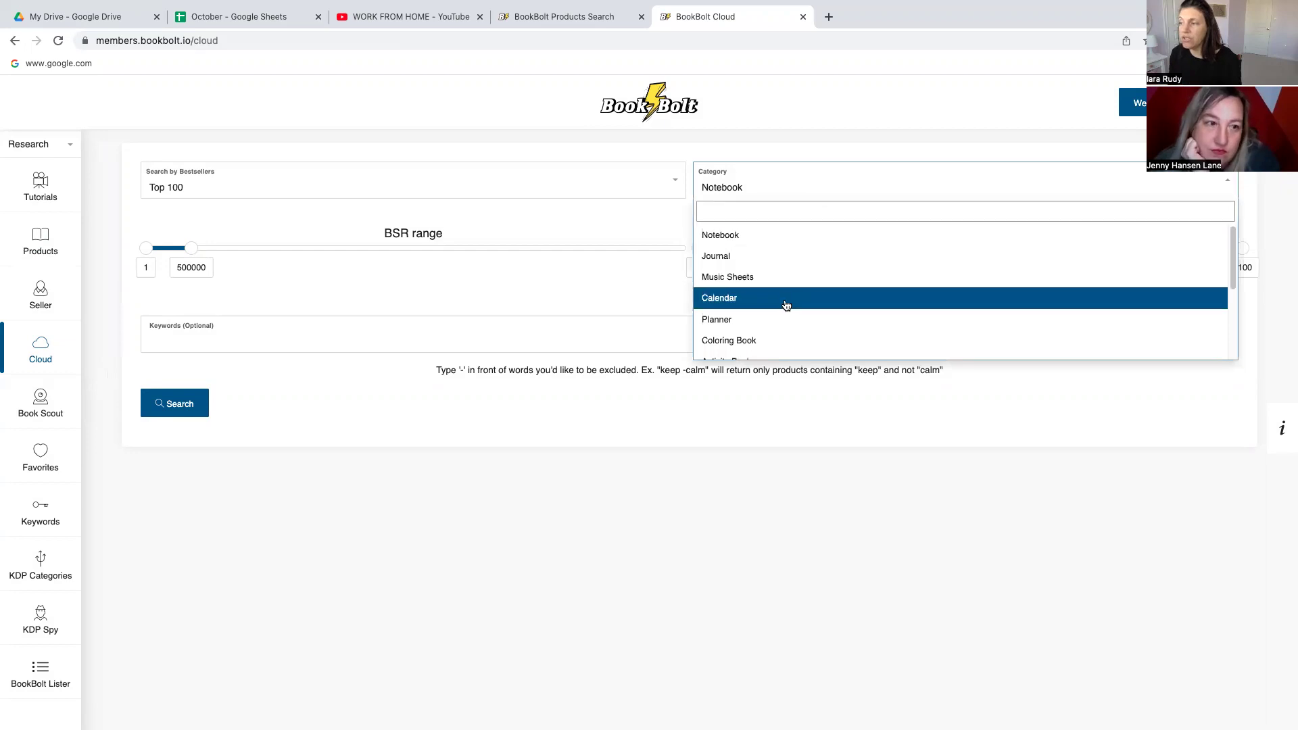
pyautogui.click(786, 339)
pyautogui.click(786, 192)
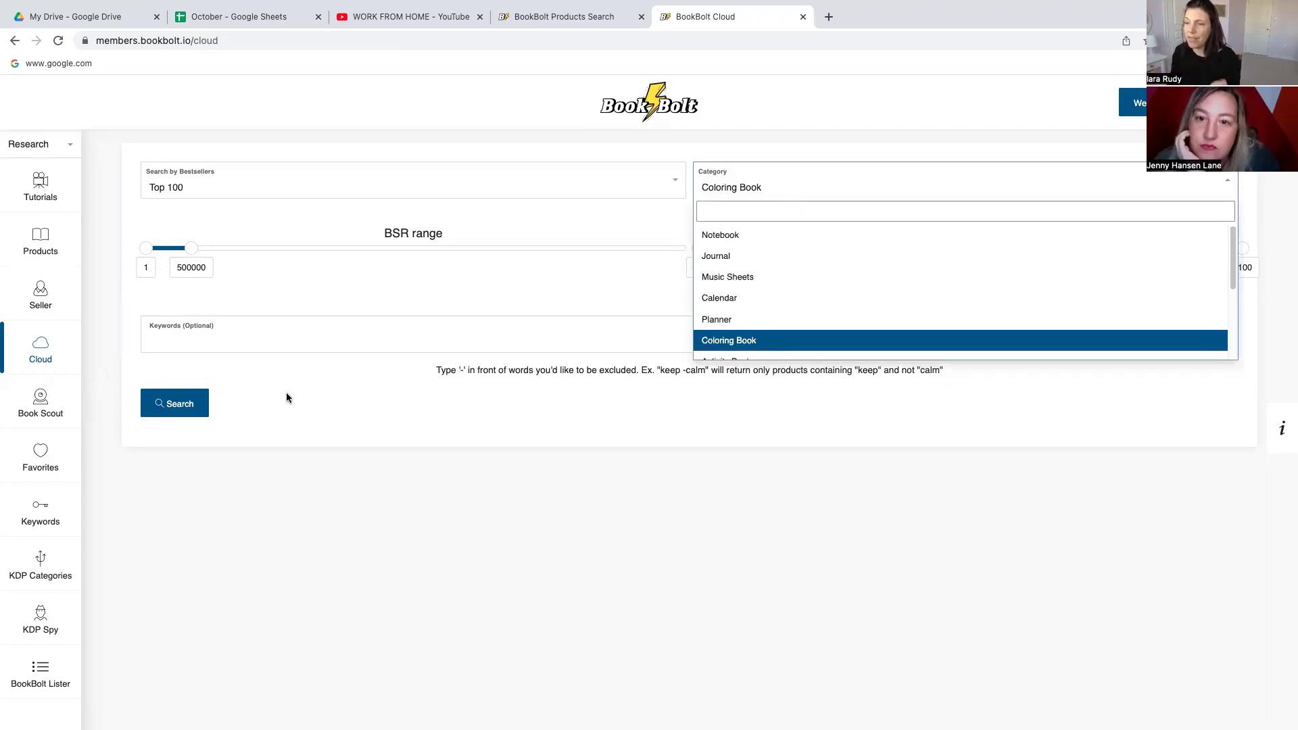
pyautogui.click(198, 403)
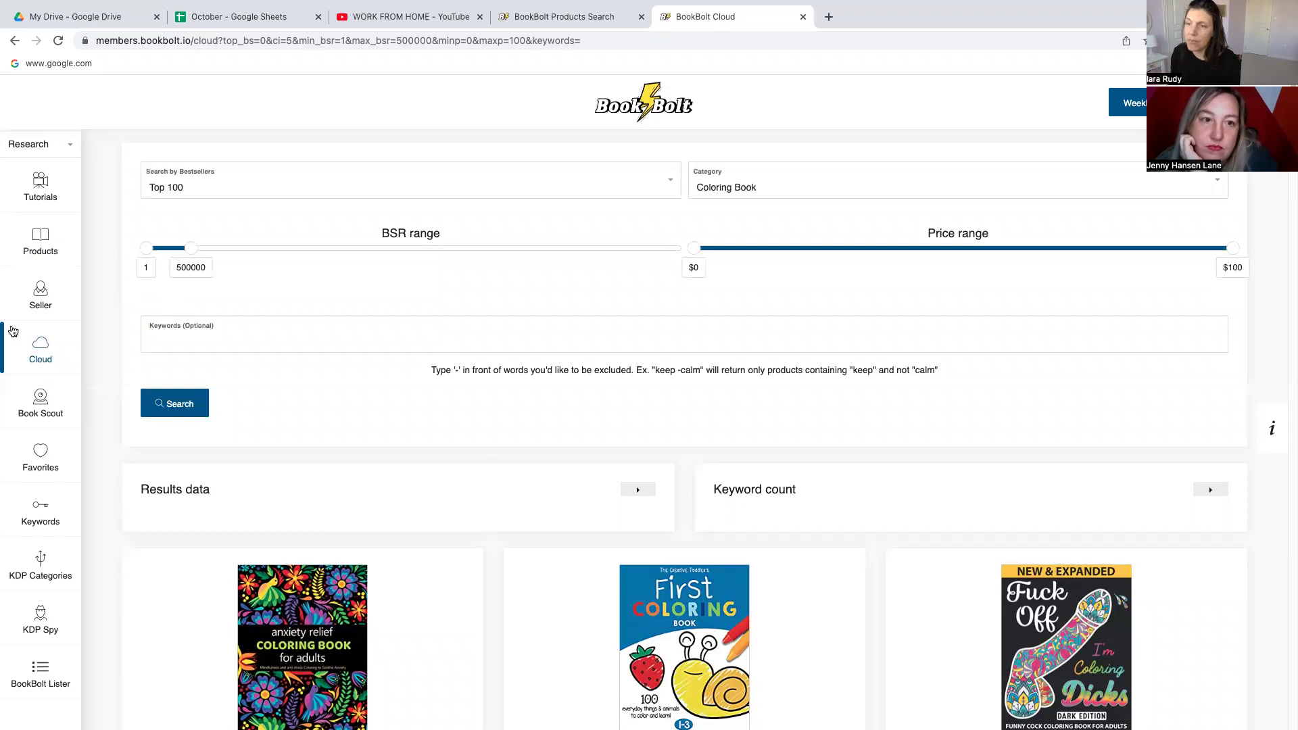
pyautogui.click(39, 250)
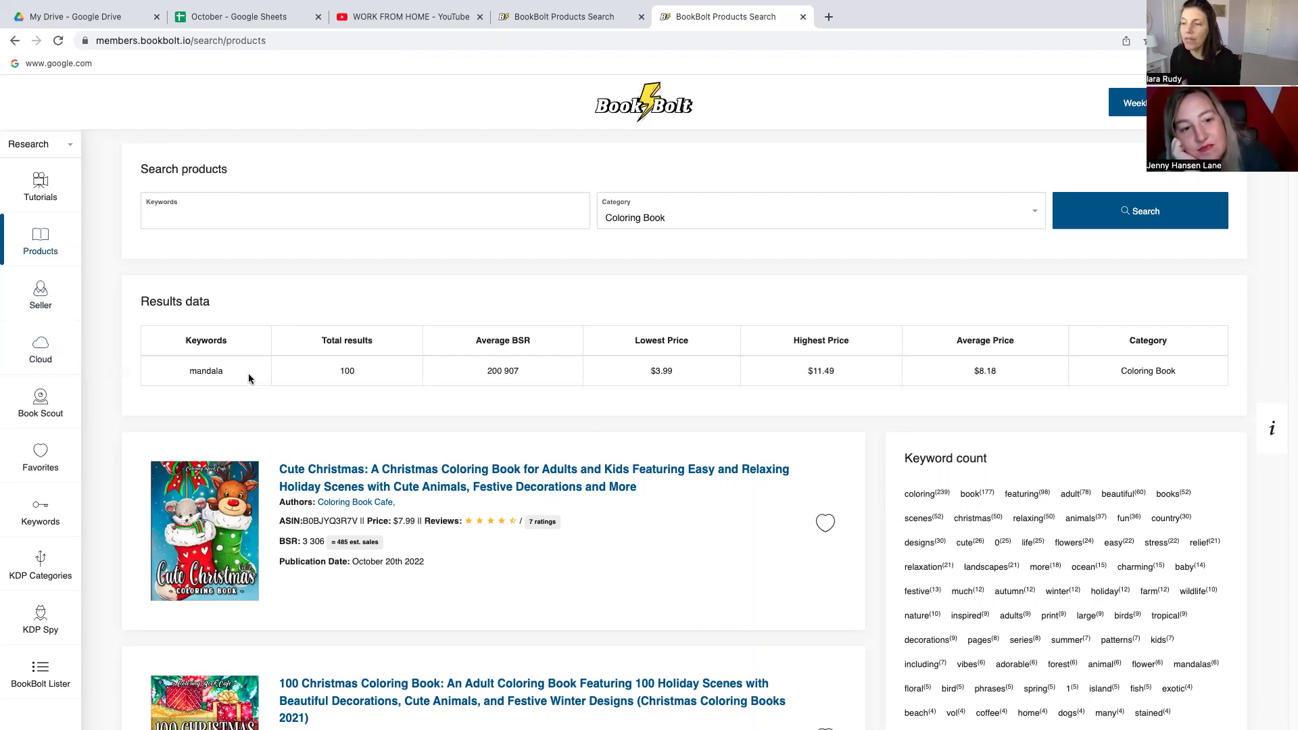
# Enter 'mandala' as the keyword, then open Coloring Book Cafe's author page from the listings.
pyautogui.doubleClick(201, 372)
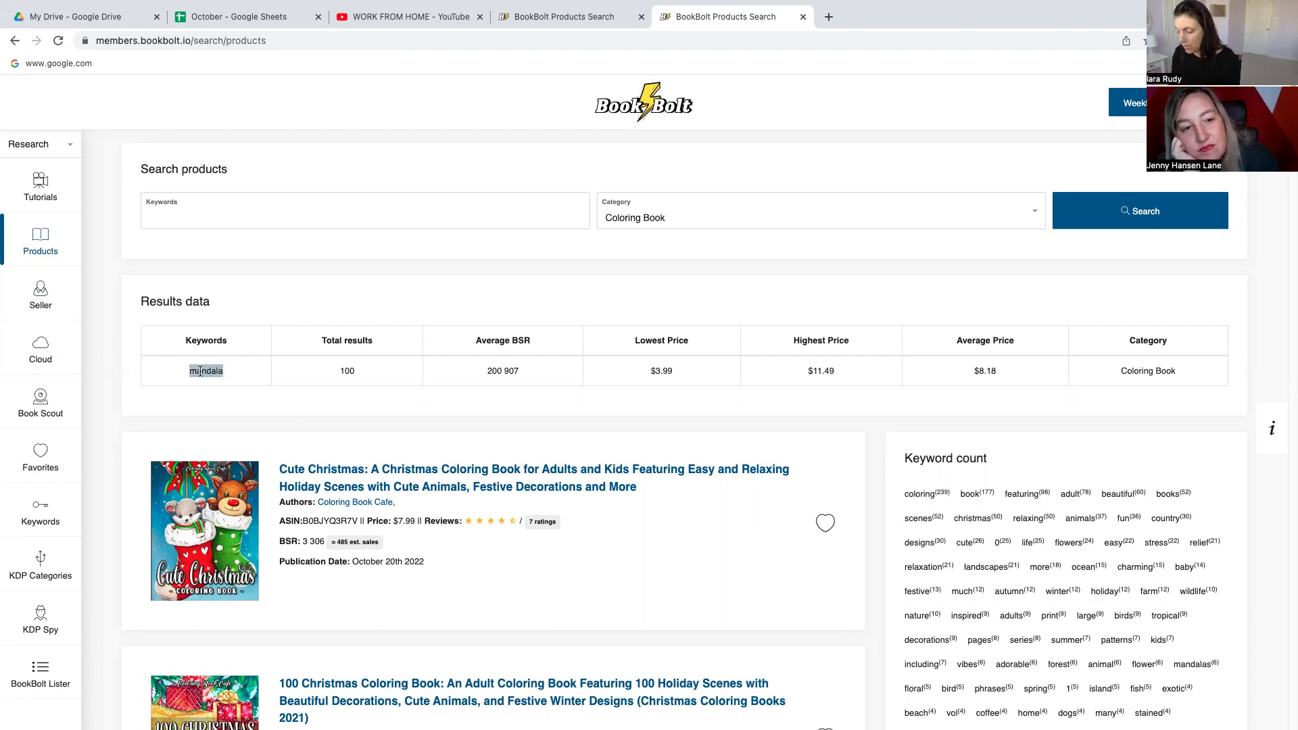
pyautogui.click(162, 217)
pyautogui.write('mandala')
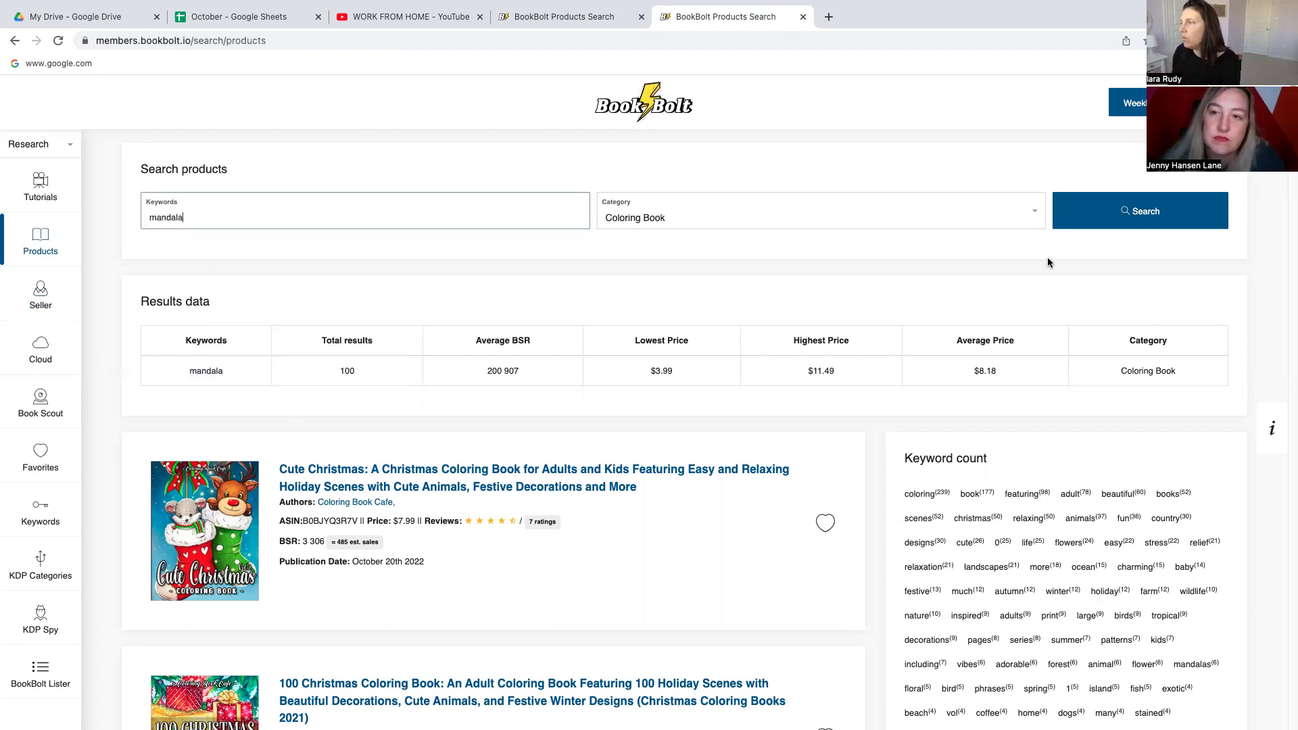
pyautogui.scroll(-2, 482, 559)
pyautogui.scroll(-2, 481, 559)
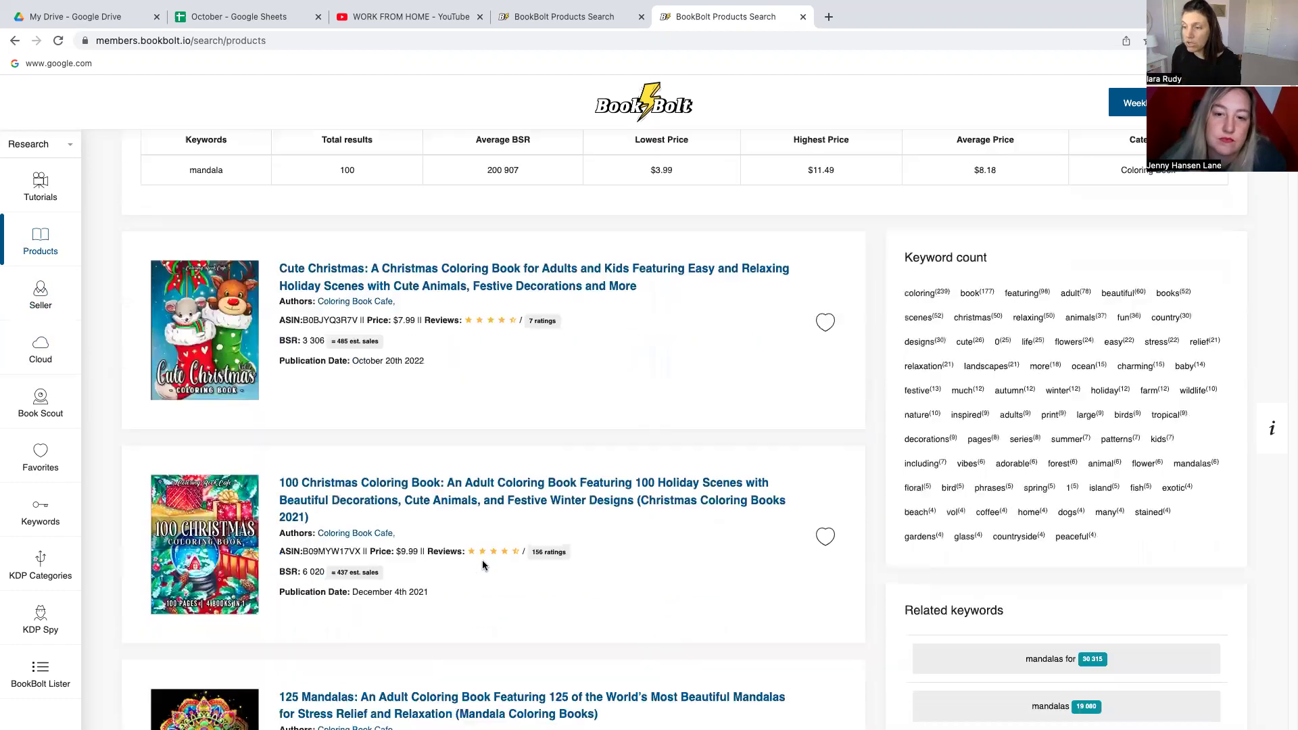
pyautogui.scroll(-1, 482, 560)
pyautogui.scroll(3, 485, 567)
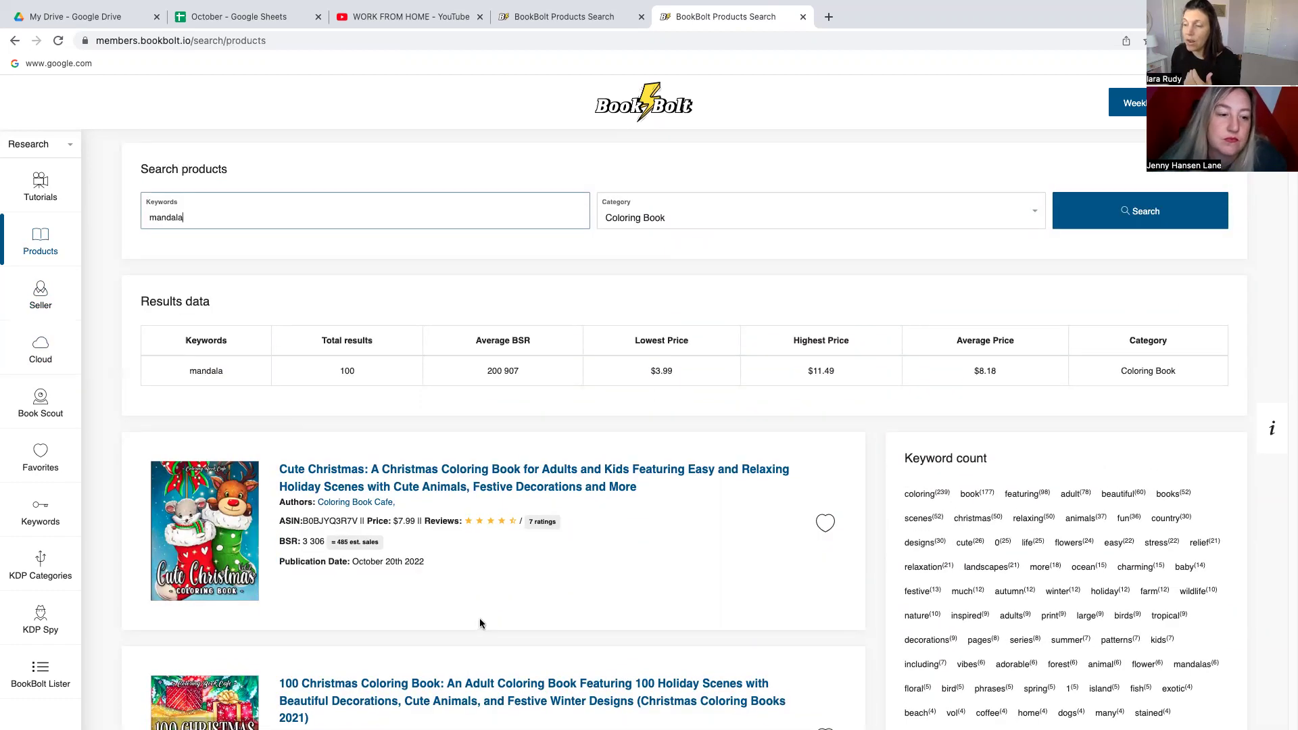
pyautogui.scroll(-2, 459, 614)
pyautogui.scroll(-2, 459, 614)
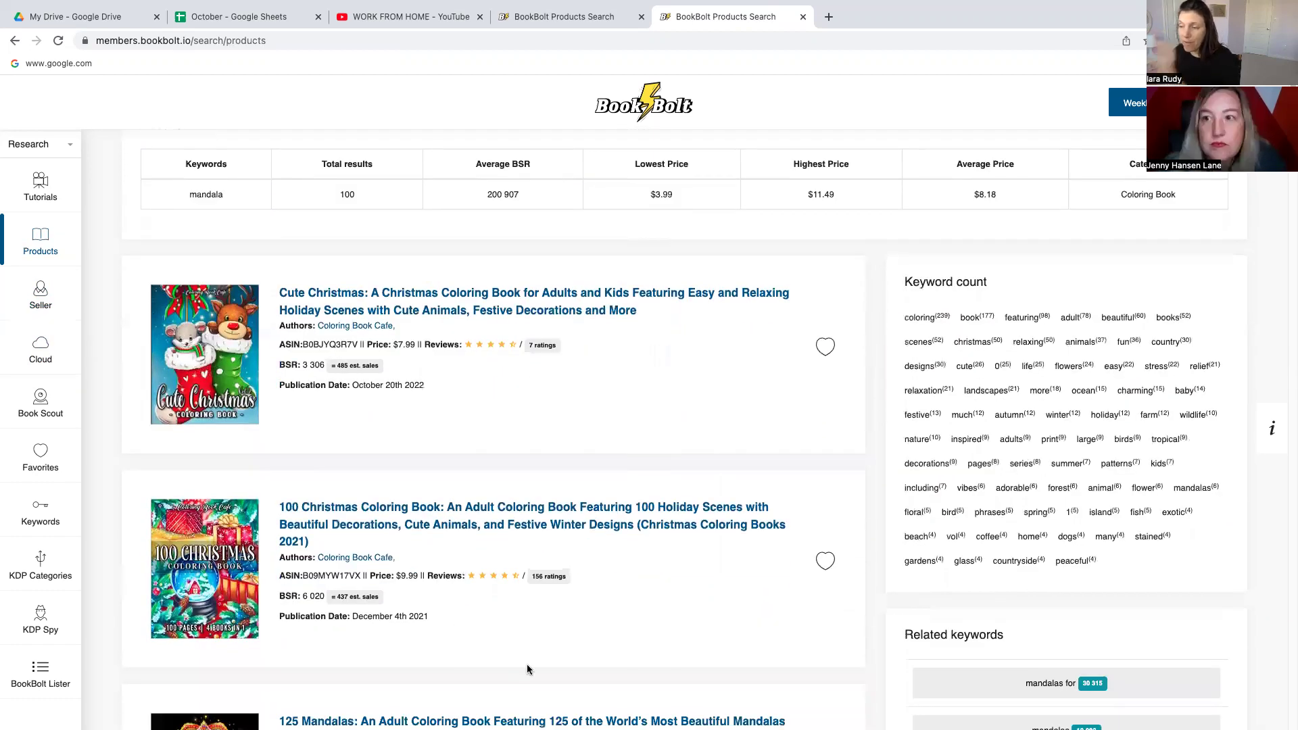
pyautogui.scroll(-2, 518, 660)
pyautogui.scroll(-8, 516, 660)
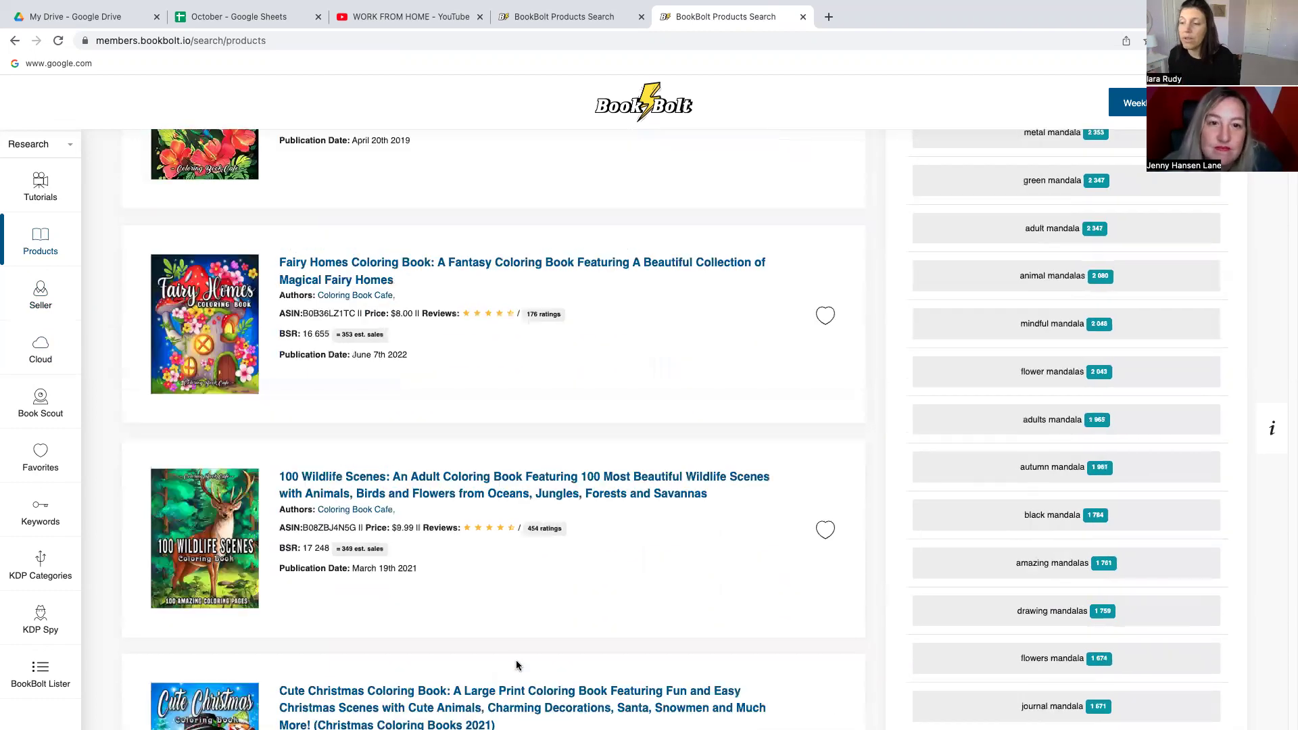
pyautogui.scroll(-3, 517, 660)
pyautogui.scroll(-5, 516, 659)
pyautogui.scroll(-5, 513, 657)
pyautogui.scroll(-4, 513, 657)
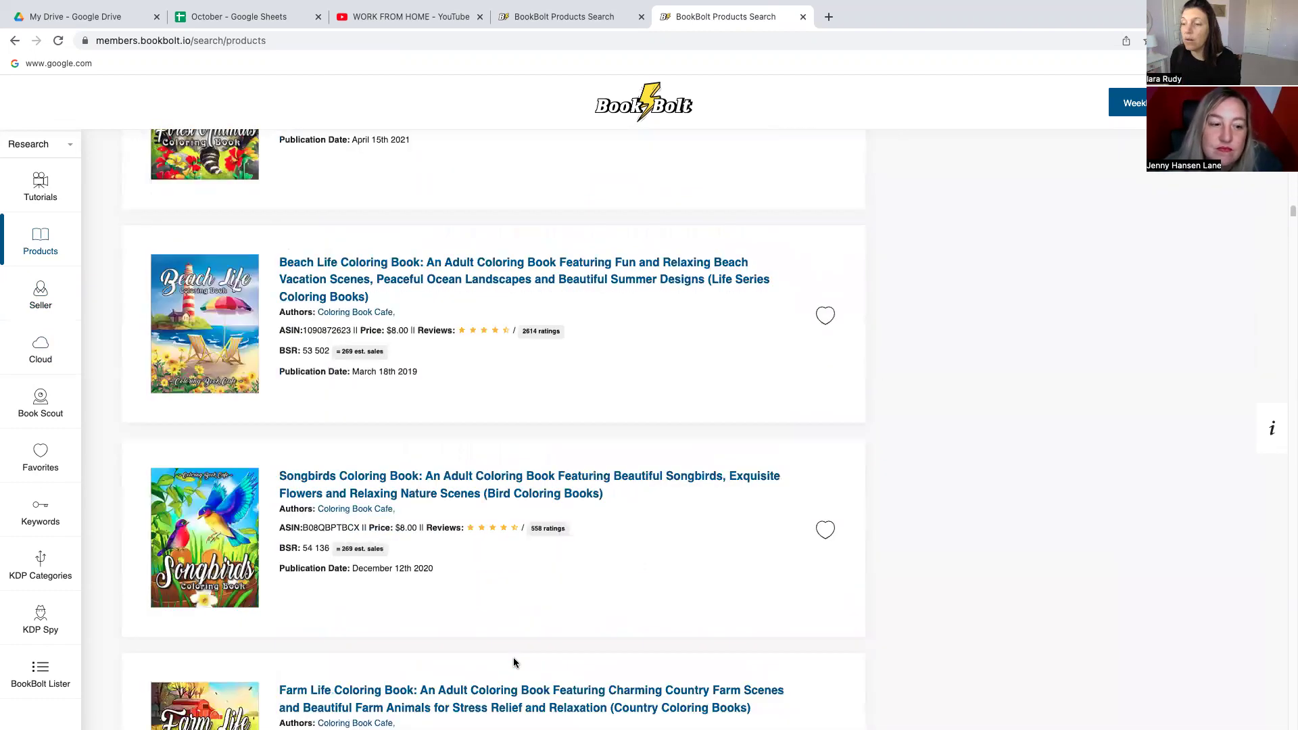
pyautogui.scroll(-5, 514, 658)
pyautogui.scroll(15, 512, 658)
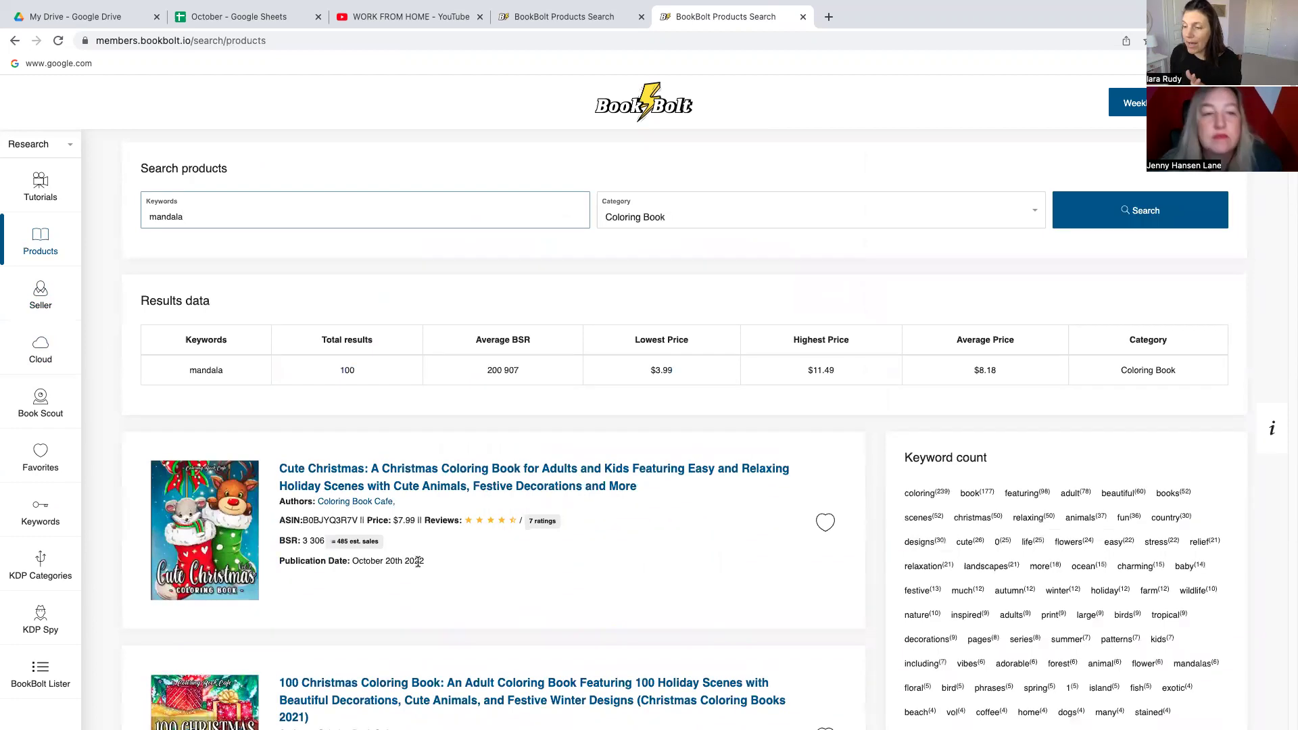
pyautogui.scroll(-4, 419, 565)
pyautogui.scroll(-1, 444, 484)
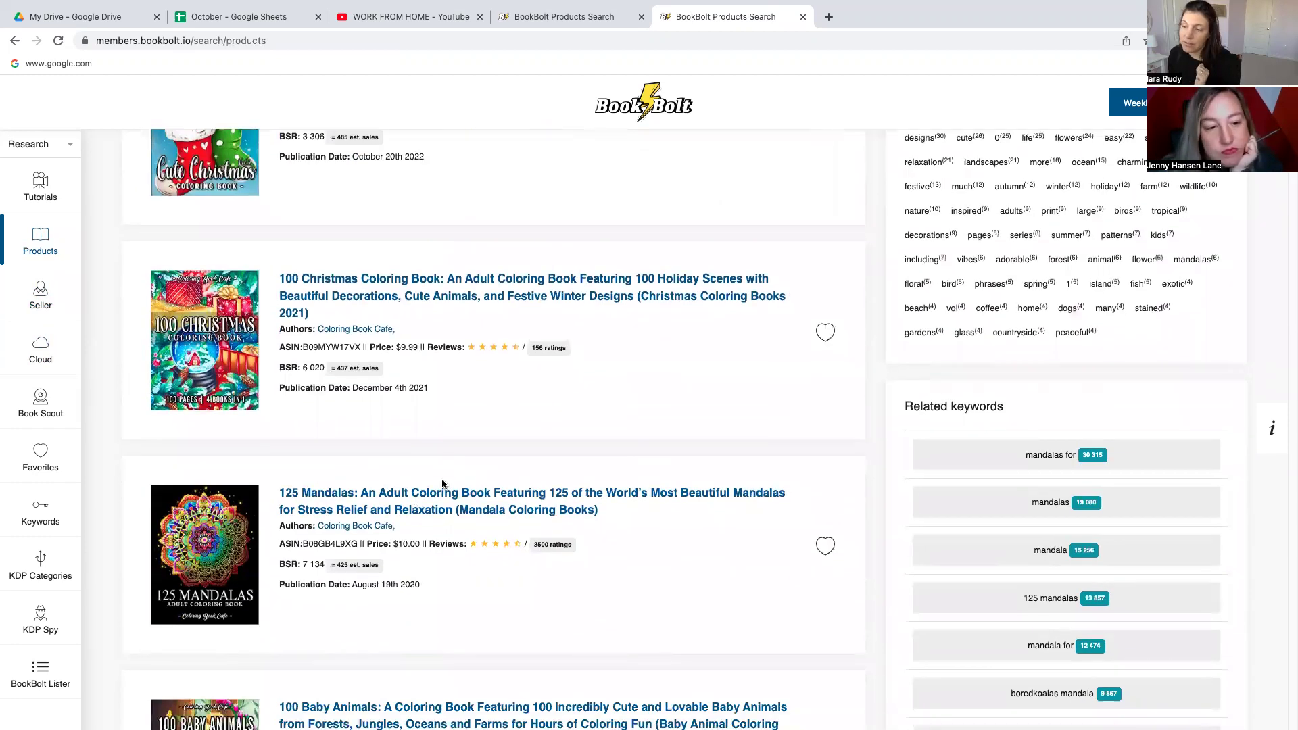
pyautogui.scroll(-4, 443, 482)
pyautogui.scroll(-4, 375, 567)
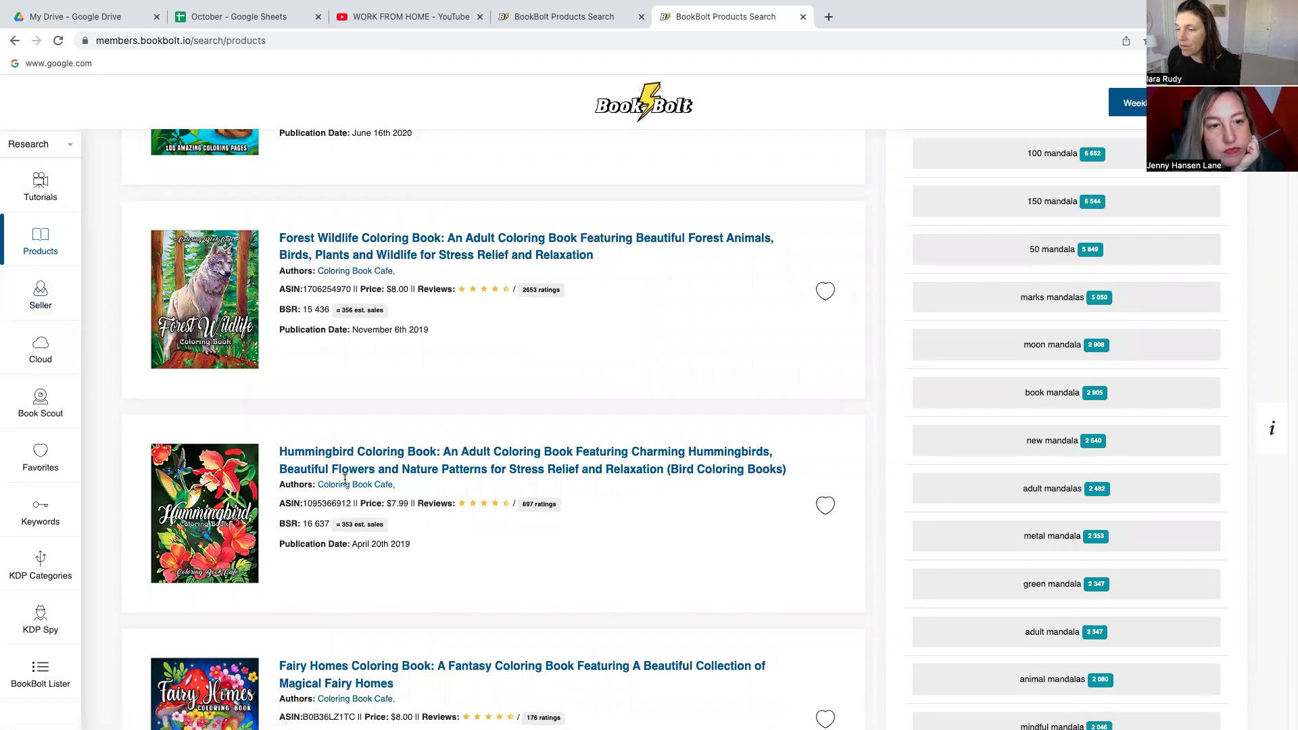
pyautogui.moveTo(395, 484); pyautogui.dragTo(313, 485)
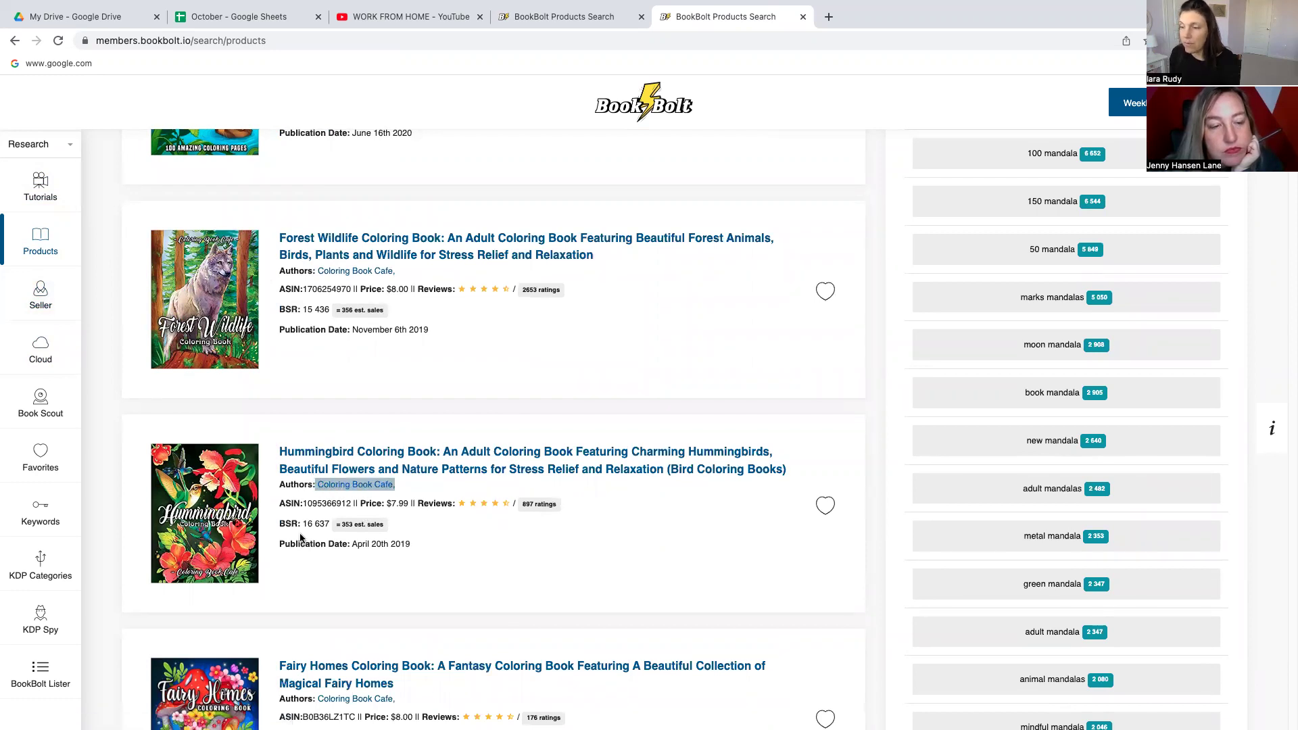
pyautogui.click(357, 486)
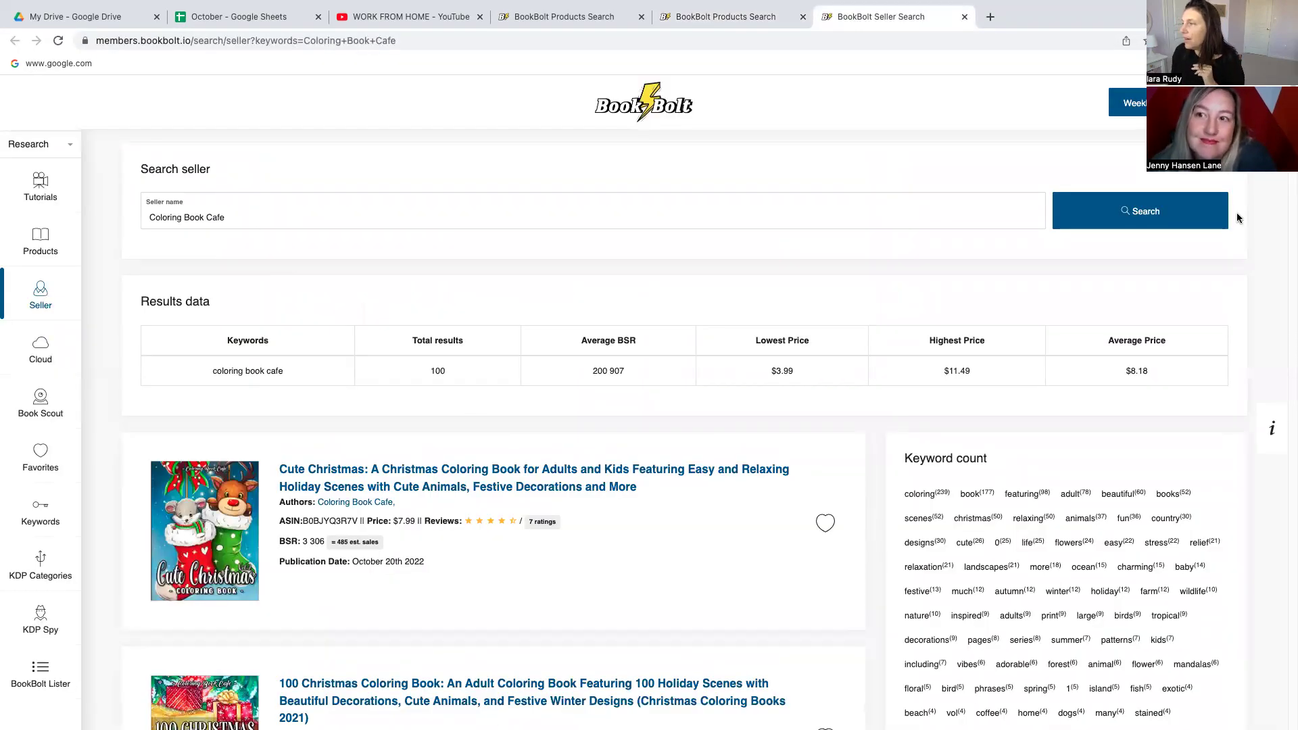
pyautogui.scroll(-2, 538, 556)
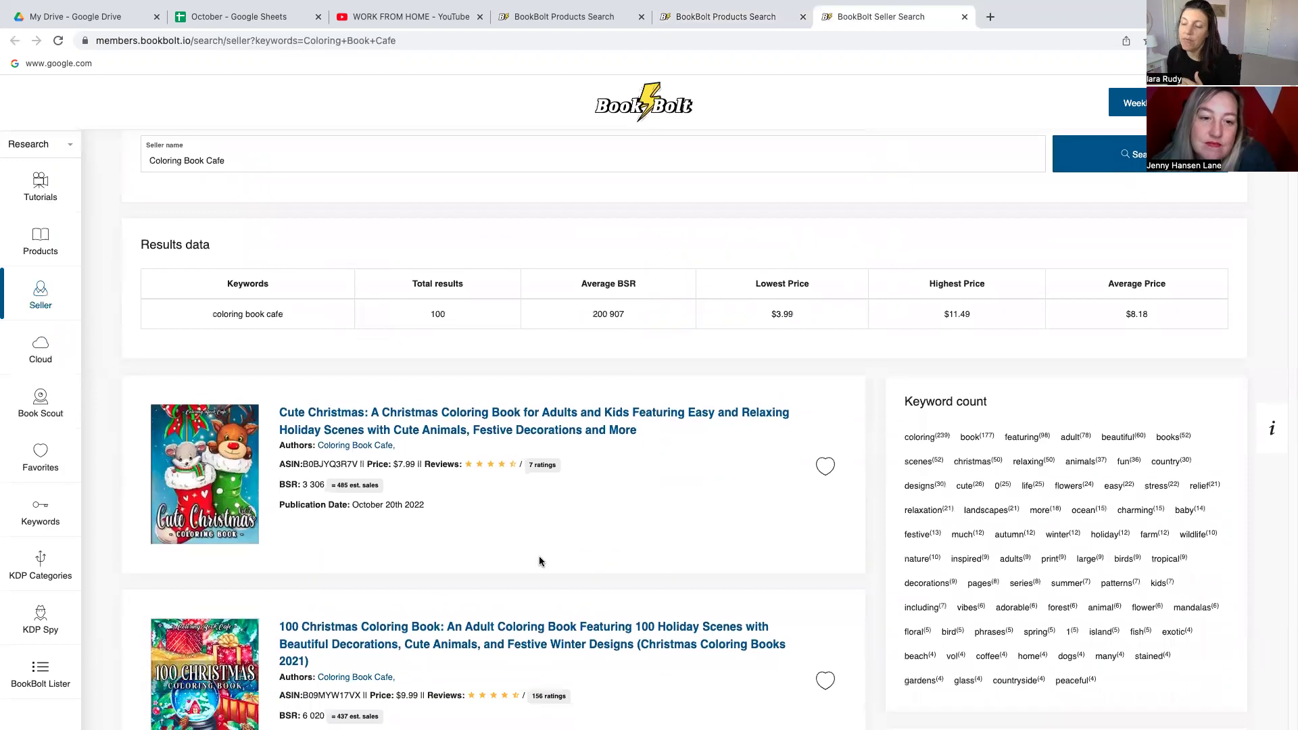
pyautogui.scroll(1, 538, 555)
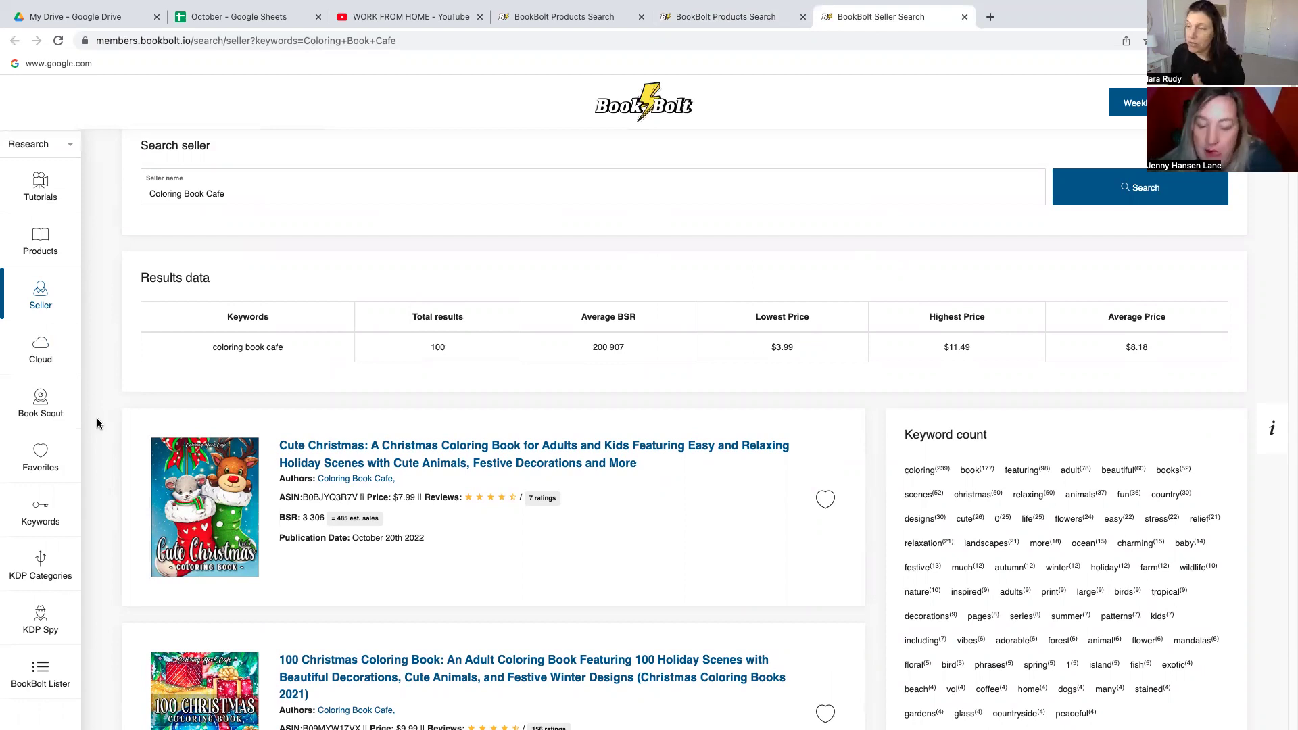
# Open the Research dropdown at the top of the left sidebar.
pyautogui.click(69, 144)
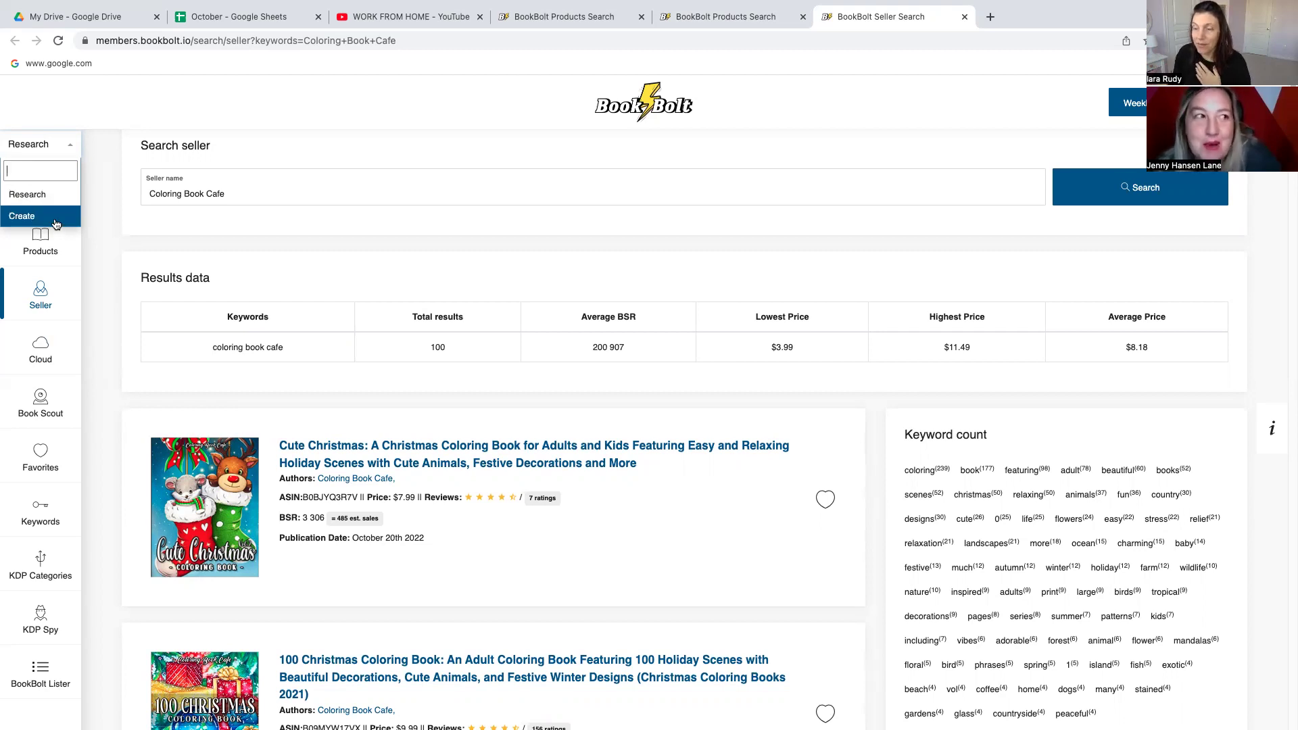
# Switch to Create, launch BookBolt Studio in a new tab, and log in.
pyautogui.click(56, 220)
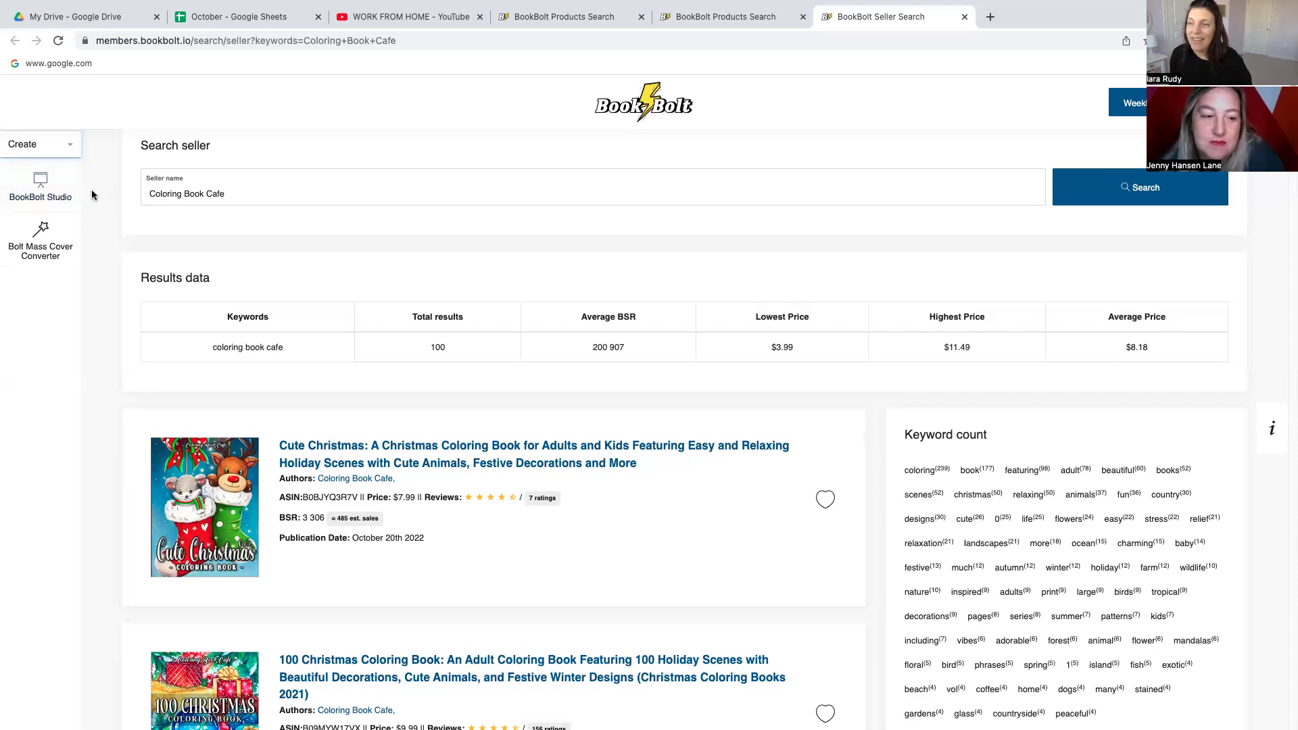
pyautogui.click(34, 181)
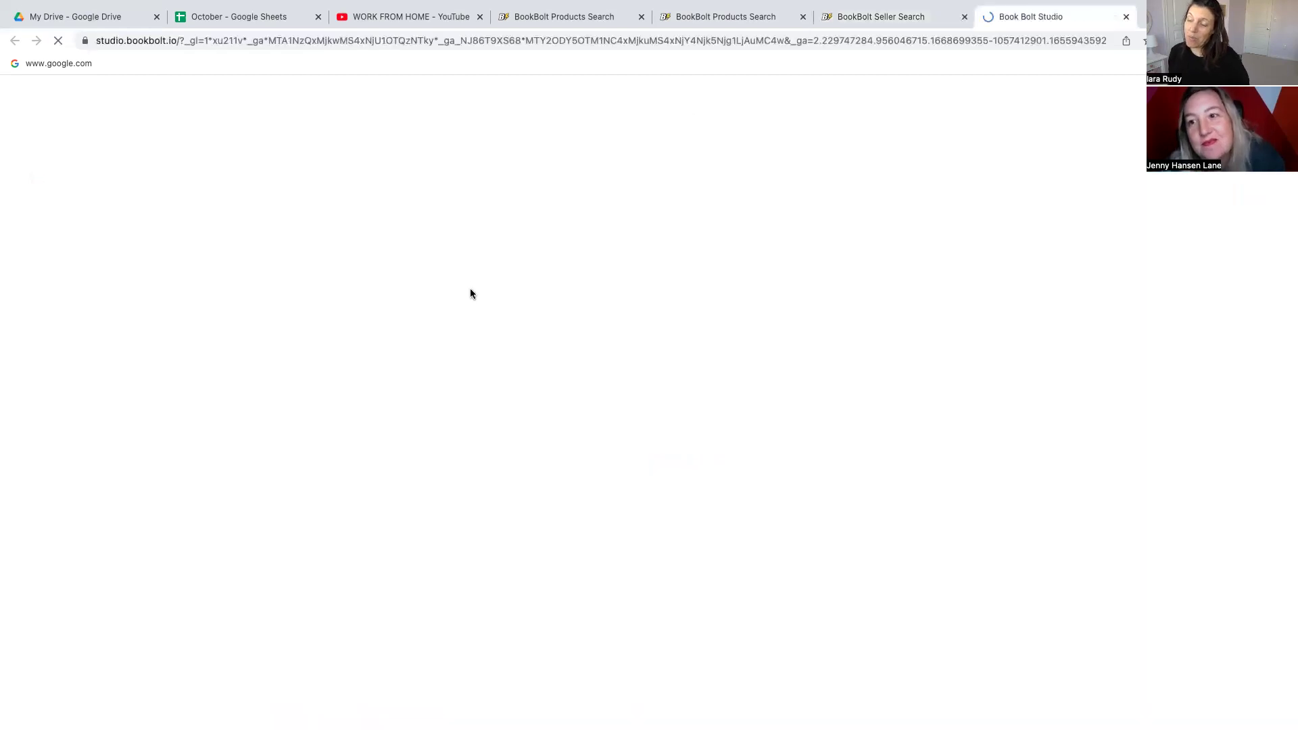
pyautogui.click(527, 488)
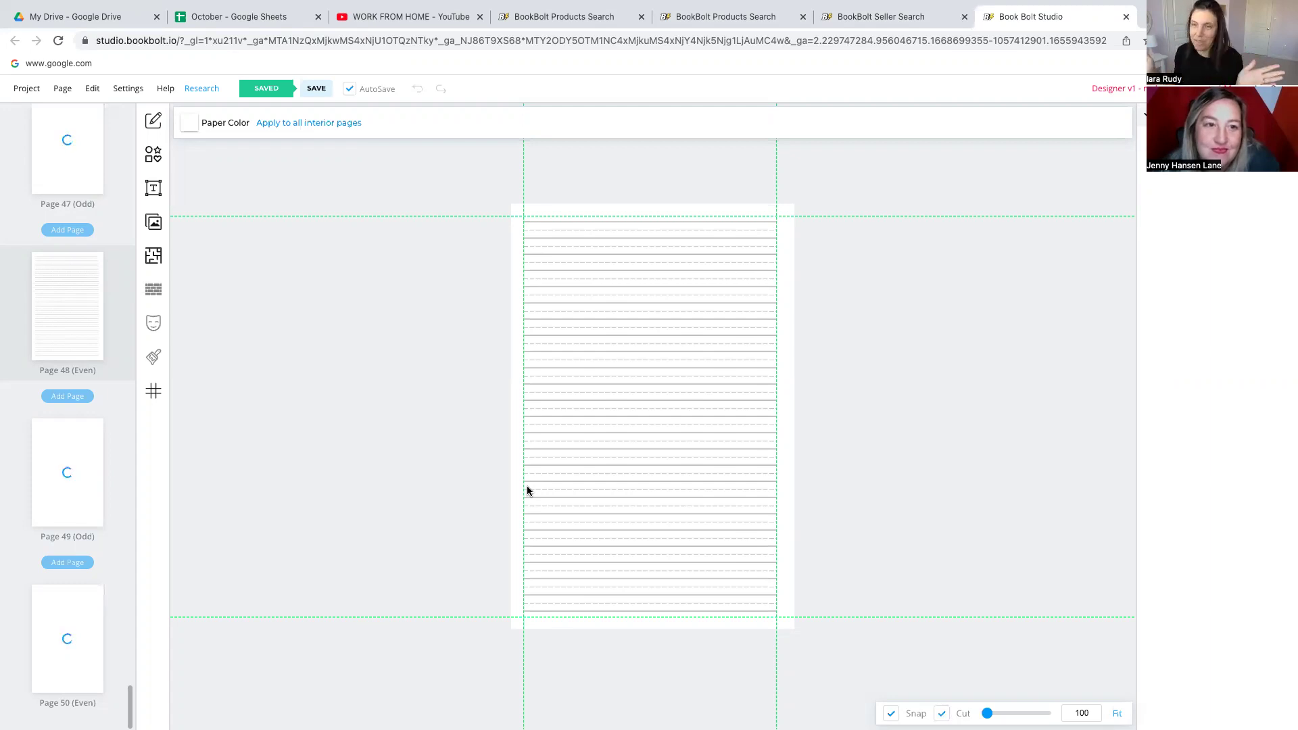
# Start a new Paperback: Cover and Interior project and begin entering its name.
pyautogui.click(27, 89)
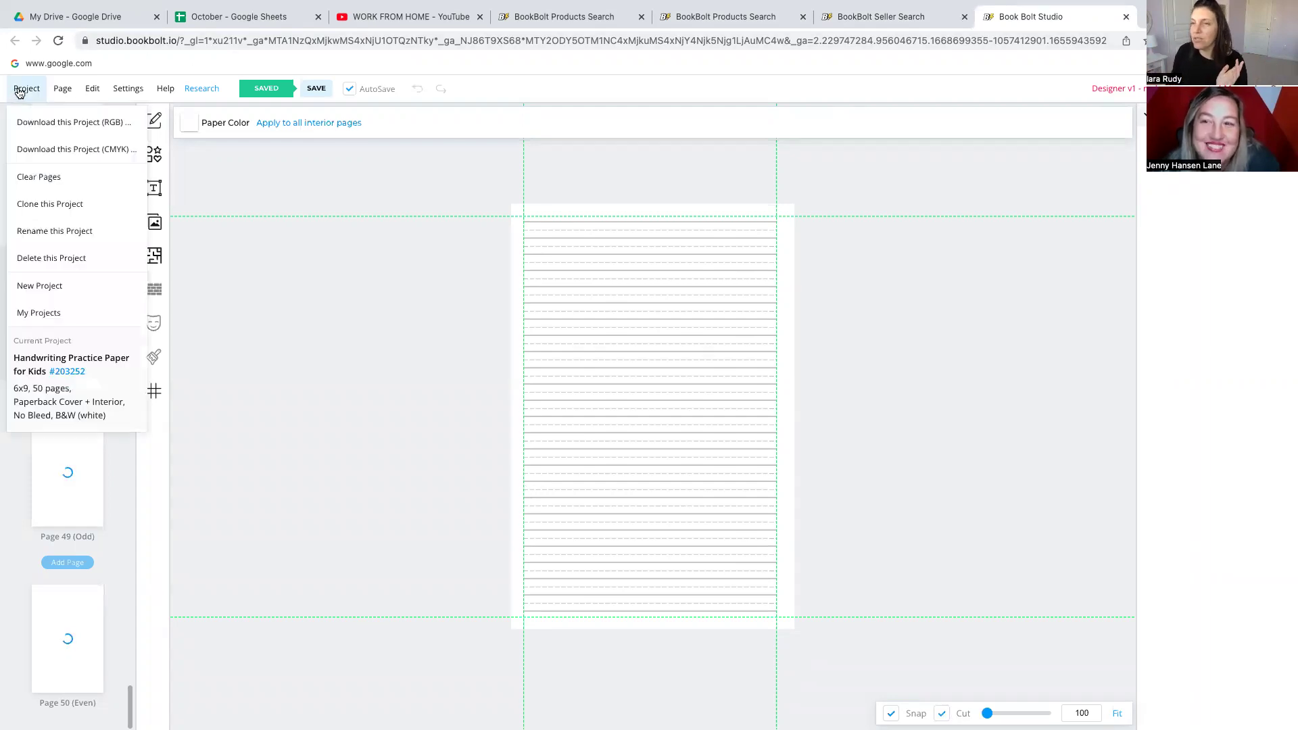
pyautogui.click(66, 288)
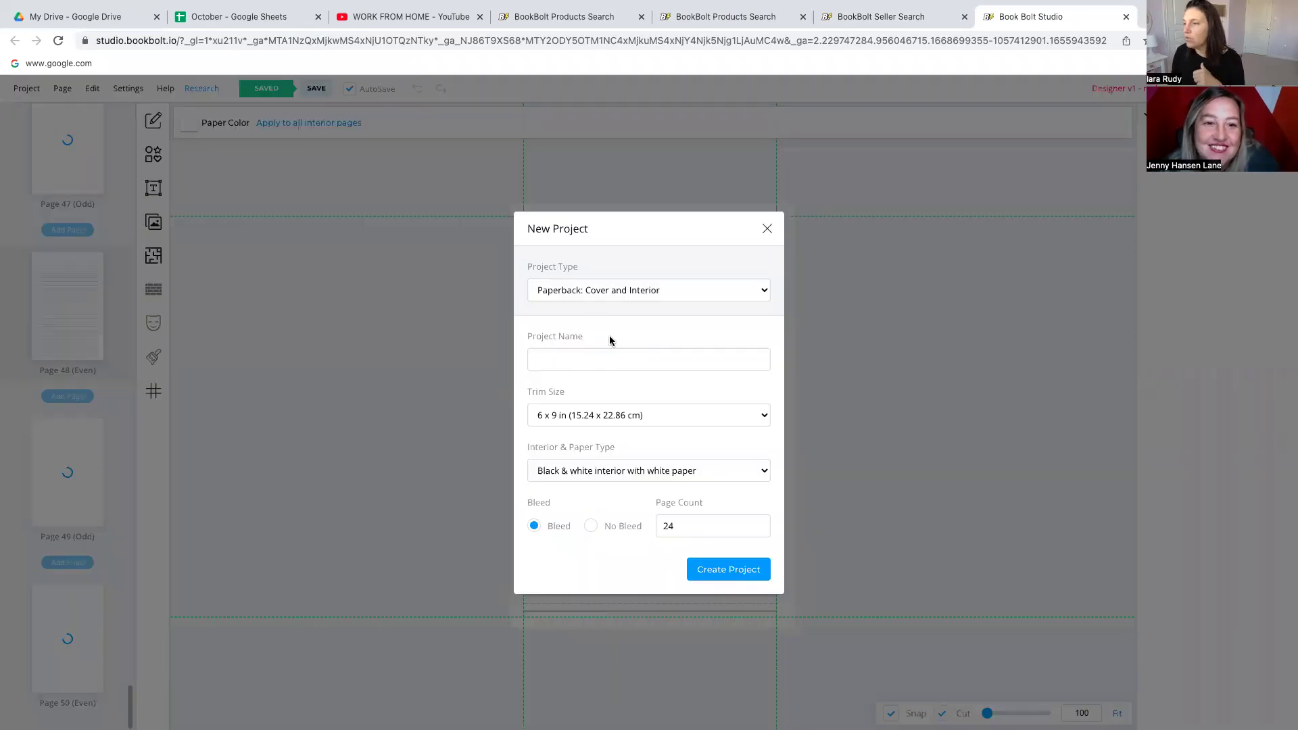
pyautogui.click(629, 290)
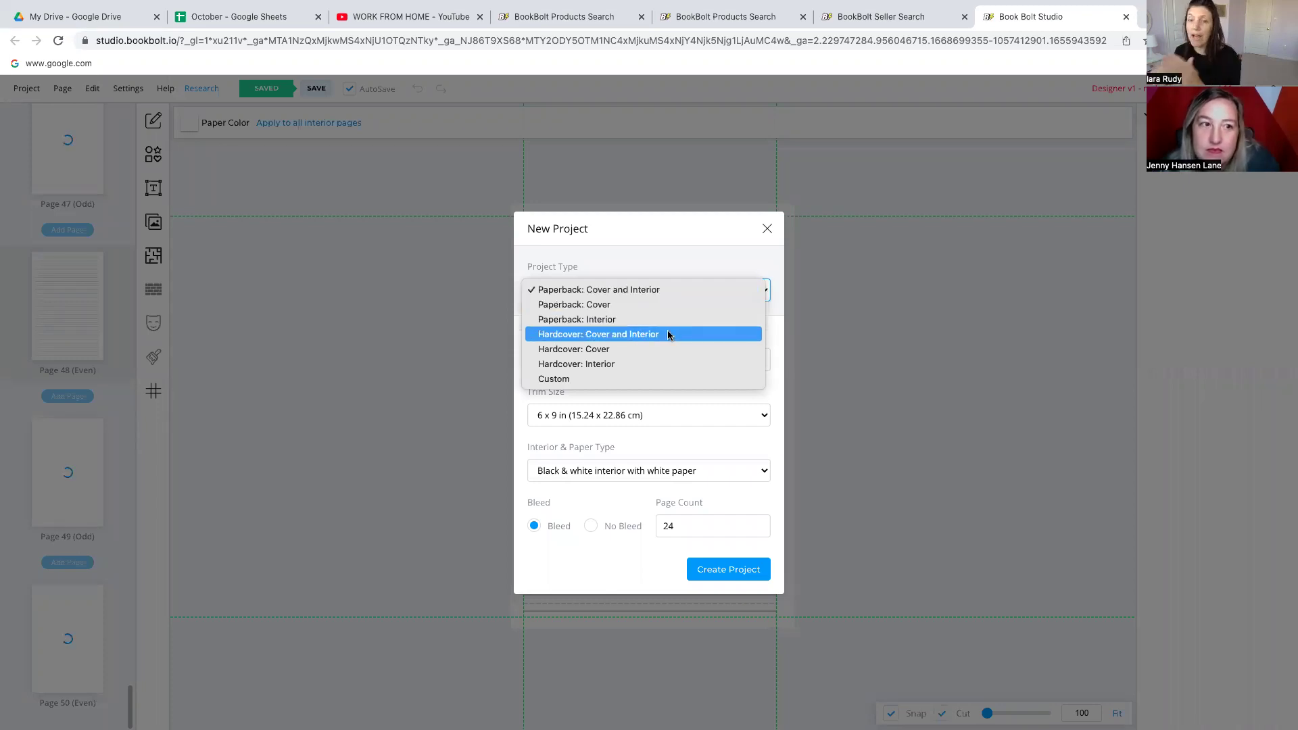
pyautogui.click(672, 289)
pyautogui.click(567, 361)
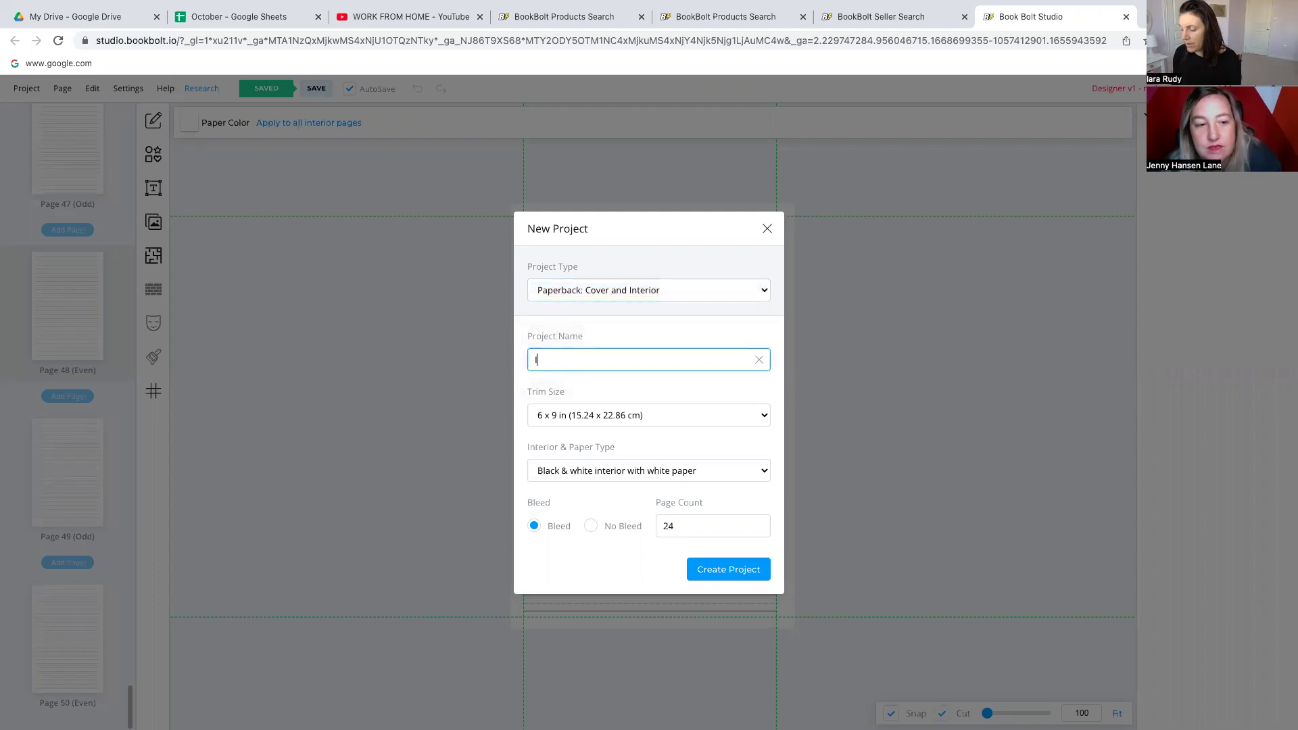
pyautogui.write('lara')
# Set 8.5 x 11 in trim, black & white on white paper, no bleed, 50 pages, and create it.
pyautogui.click(652, 414)
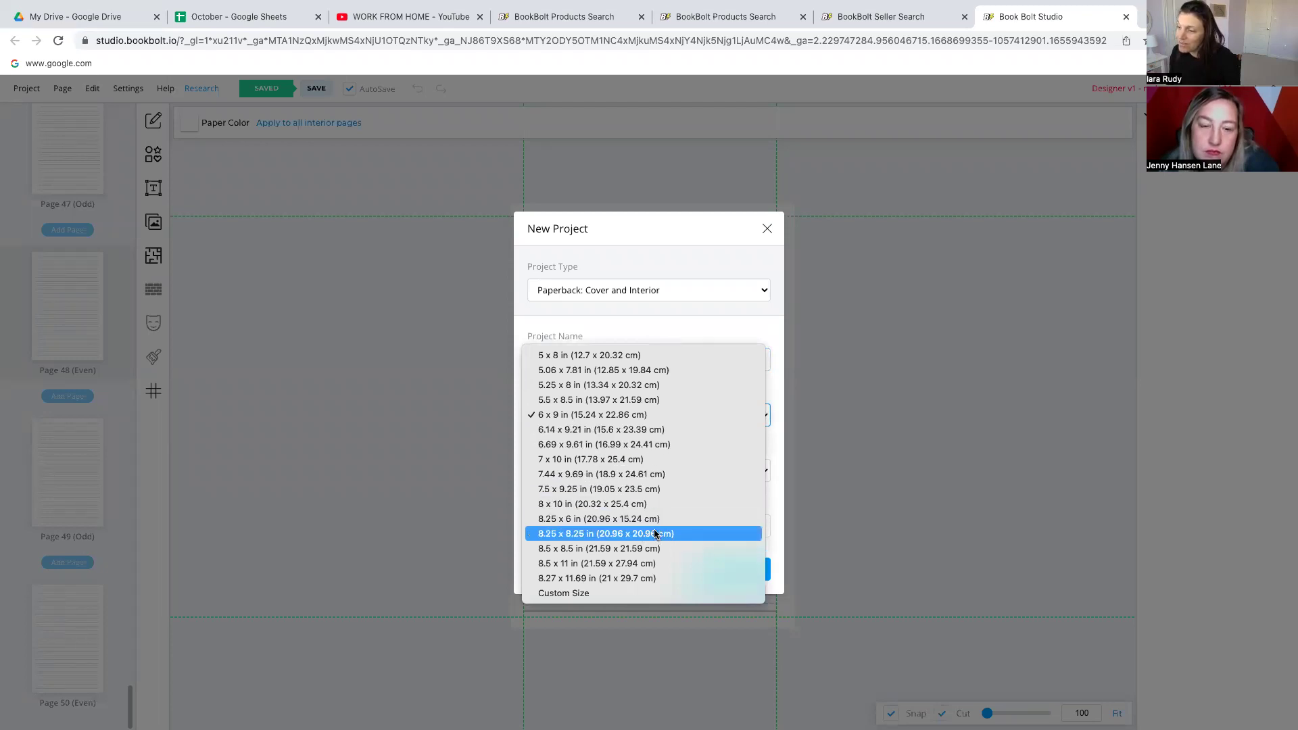
pyautogui.click(665, 563)
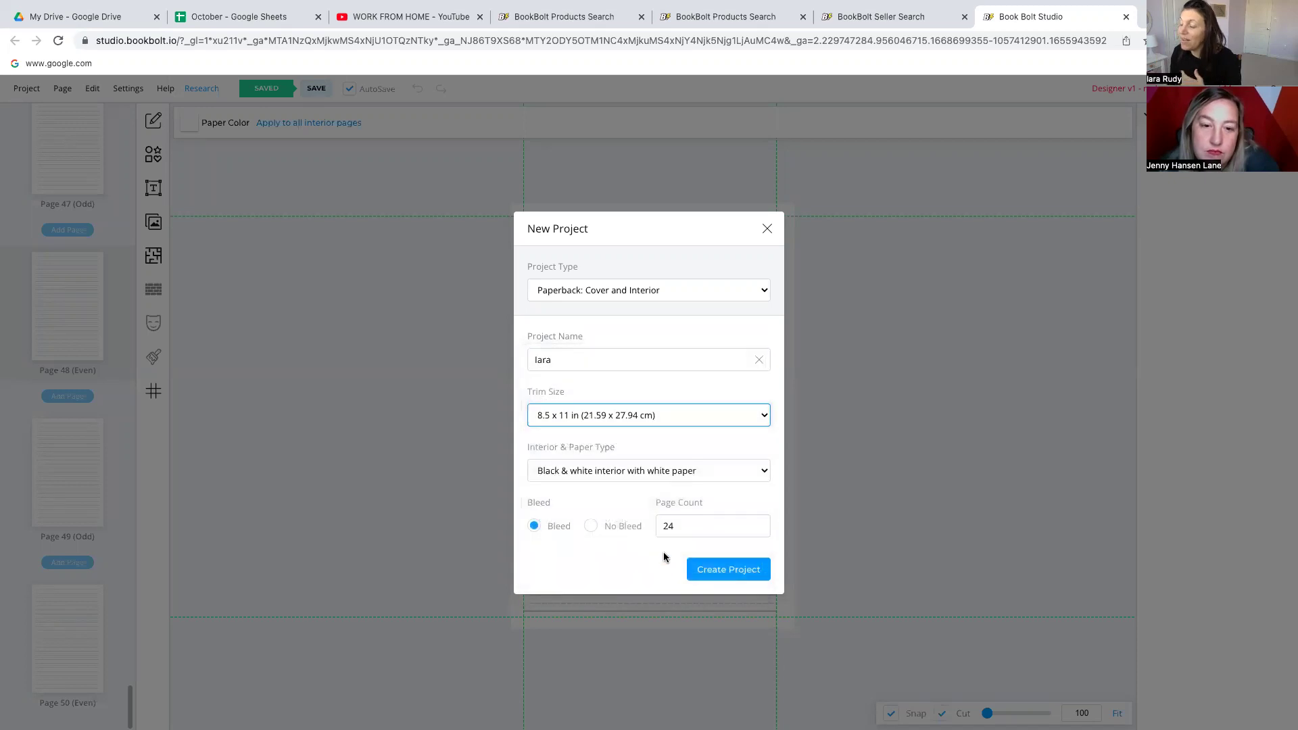
pyautogui.click(577, 472)
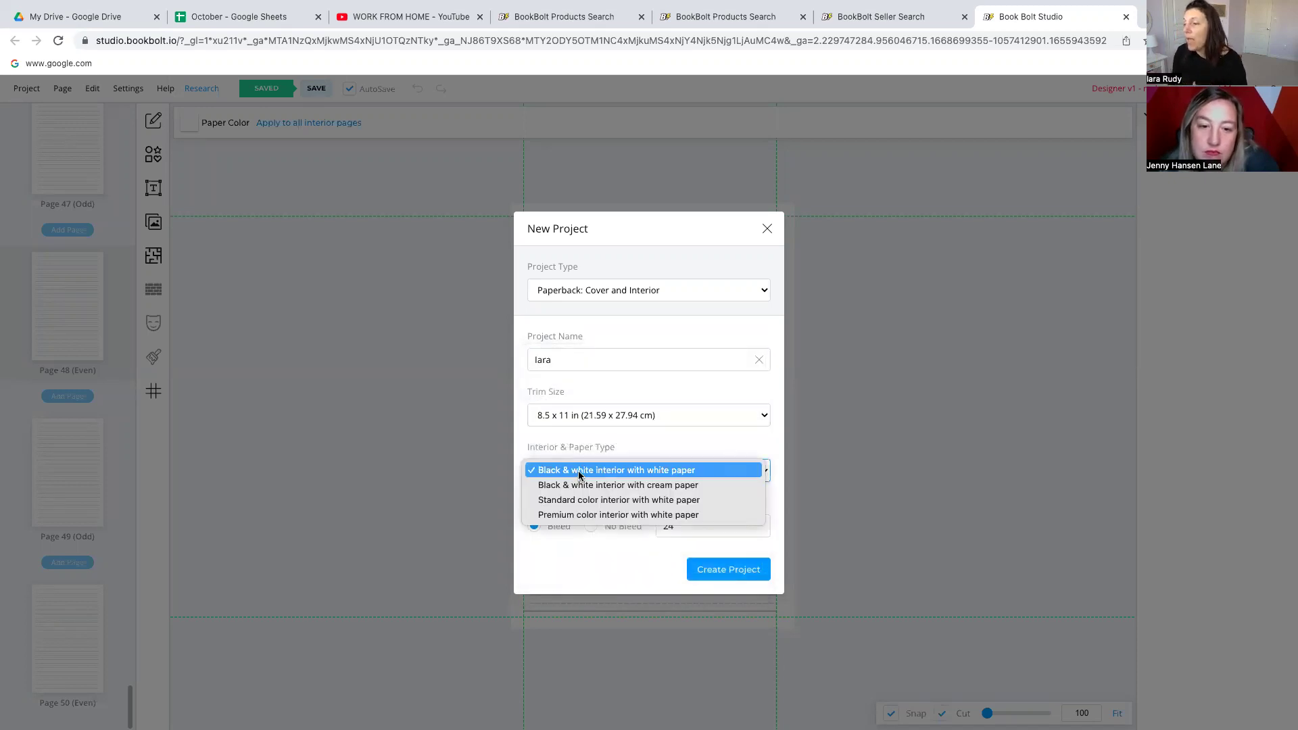
pyautogui.click(717, 471)
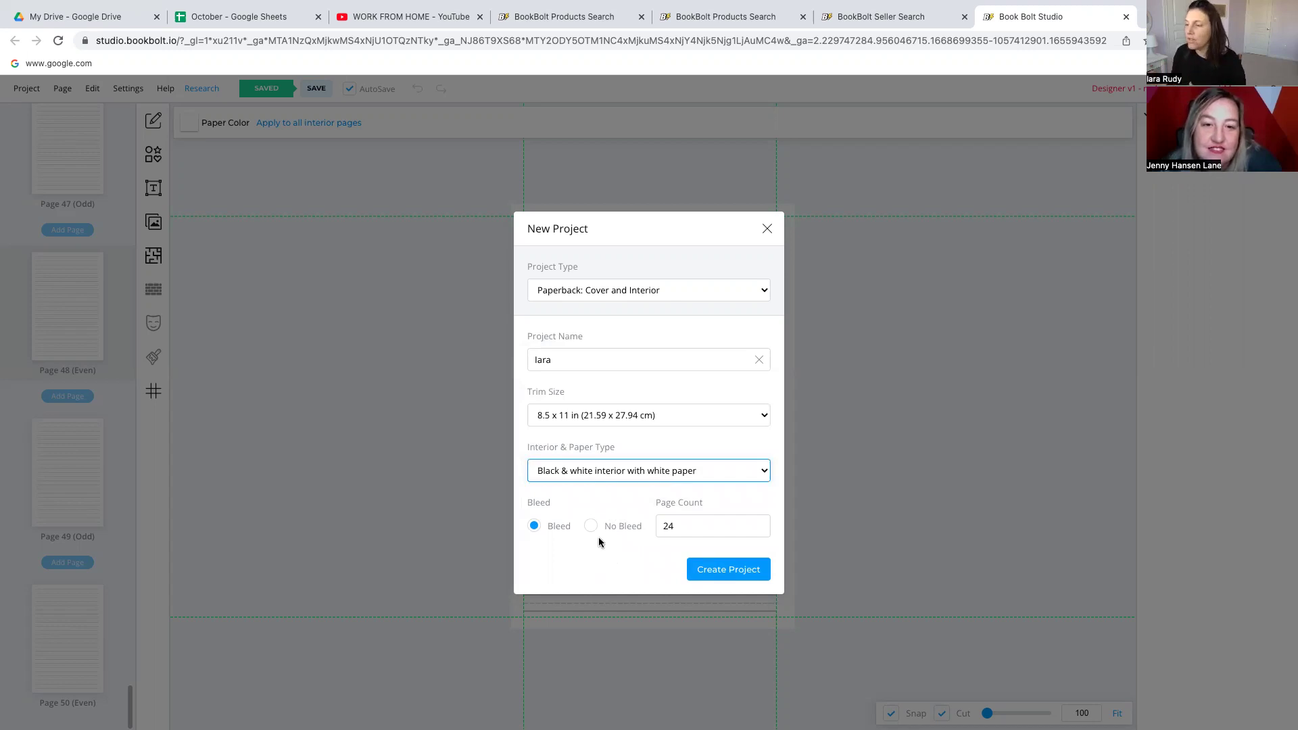
pyautogui.click(592, 525)
pyautogui.doubleClick(686, 526)
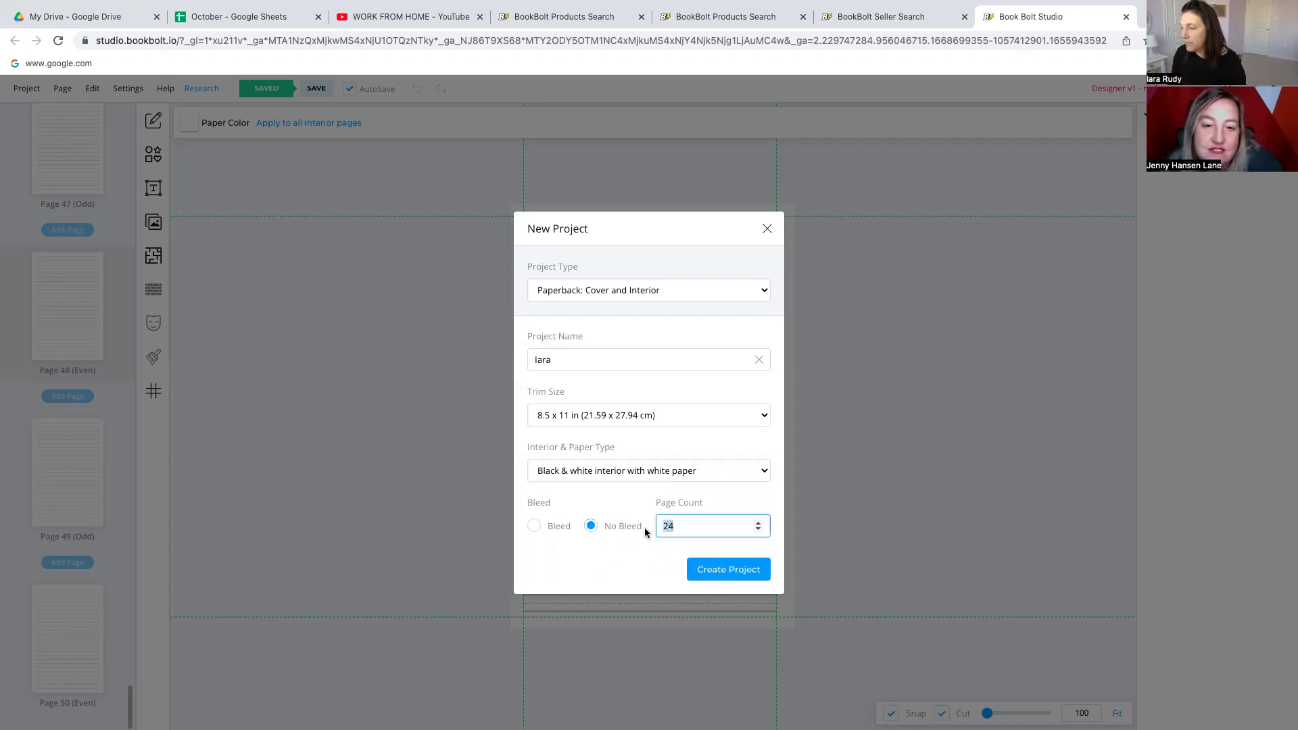
pyautogui.write('50')
pyautogui.click(748, 567)
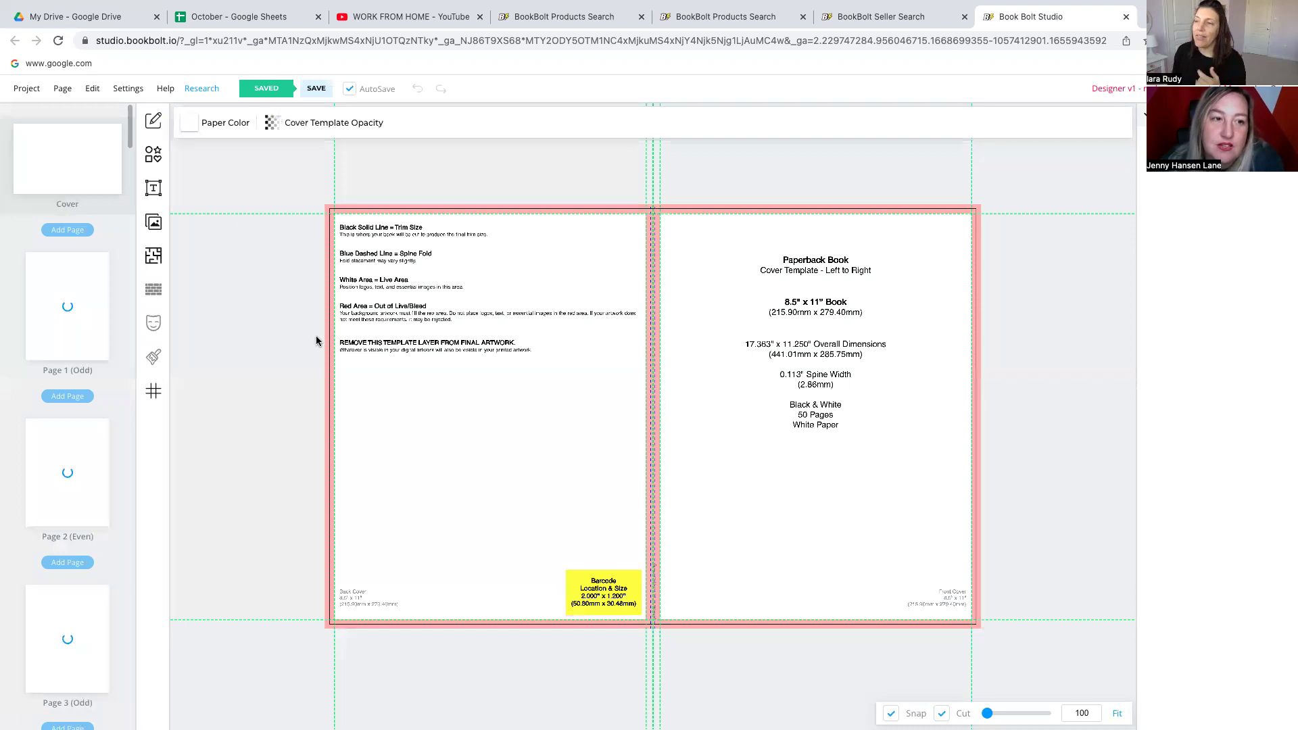
# Hide the cover template guides via Cover Template Opacity.
pyautogui.click(333, 121)
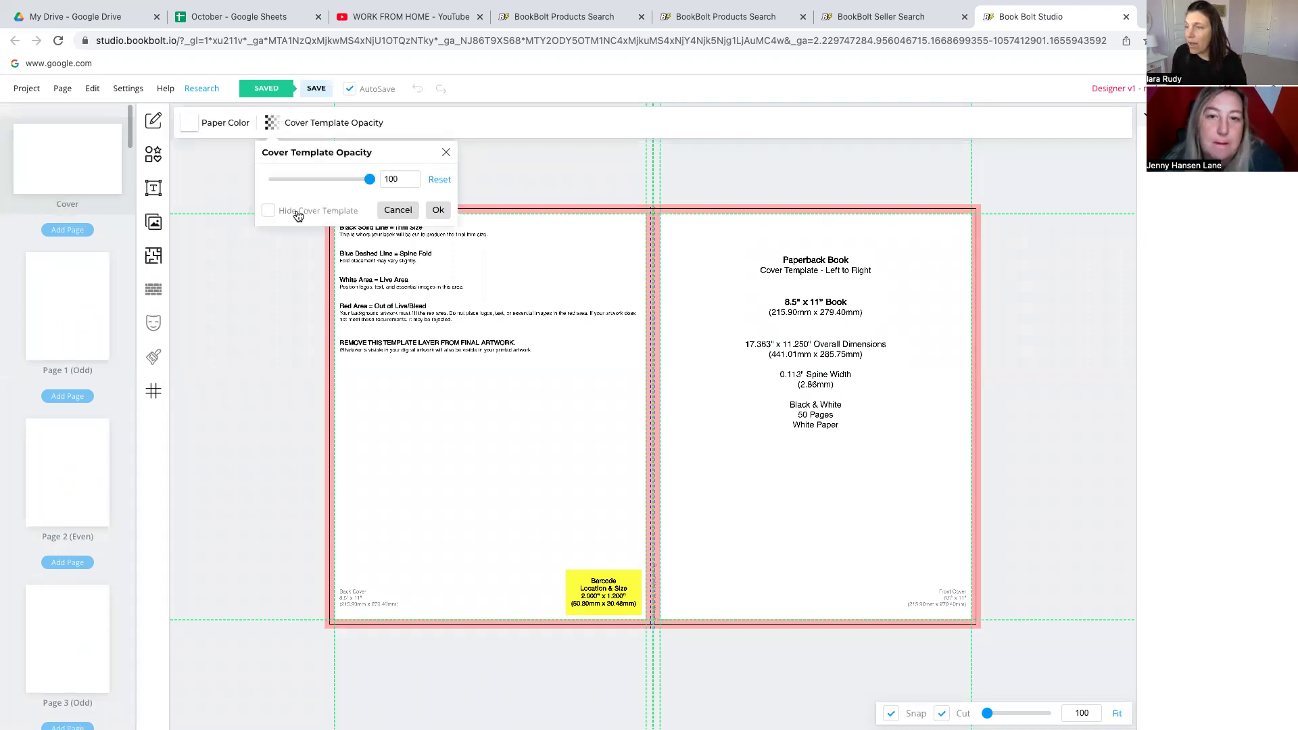
pyautogui.click(269, 211)
pyautogui.click(441, 210)
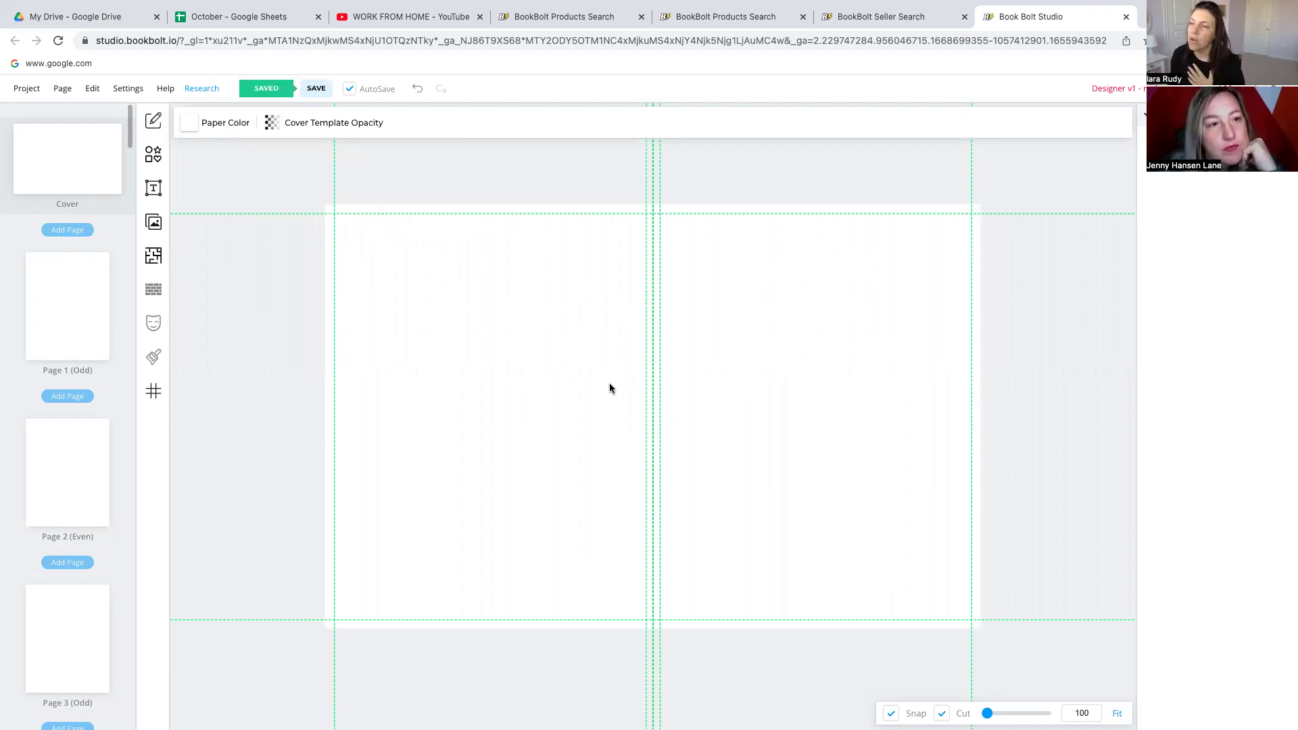
# Browse the Pixabay image library, close it, and go to Page 1.
pyautogui.click(153, 221)
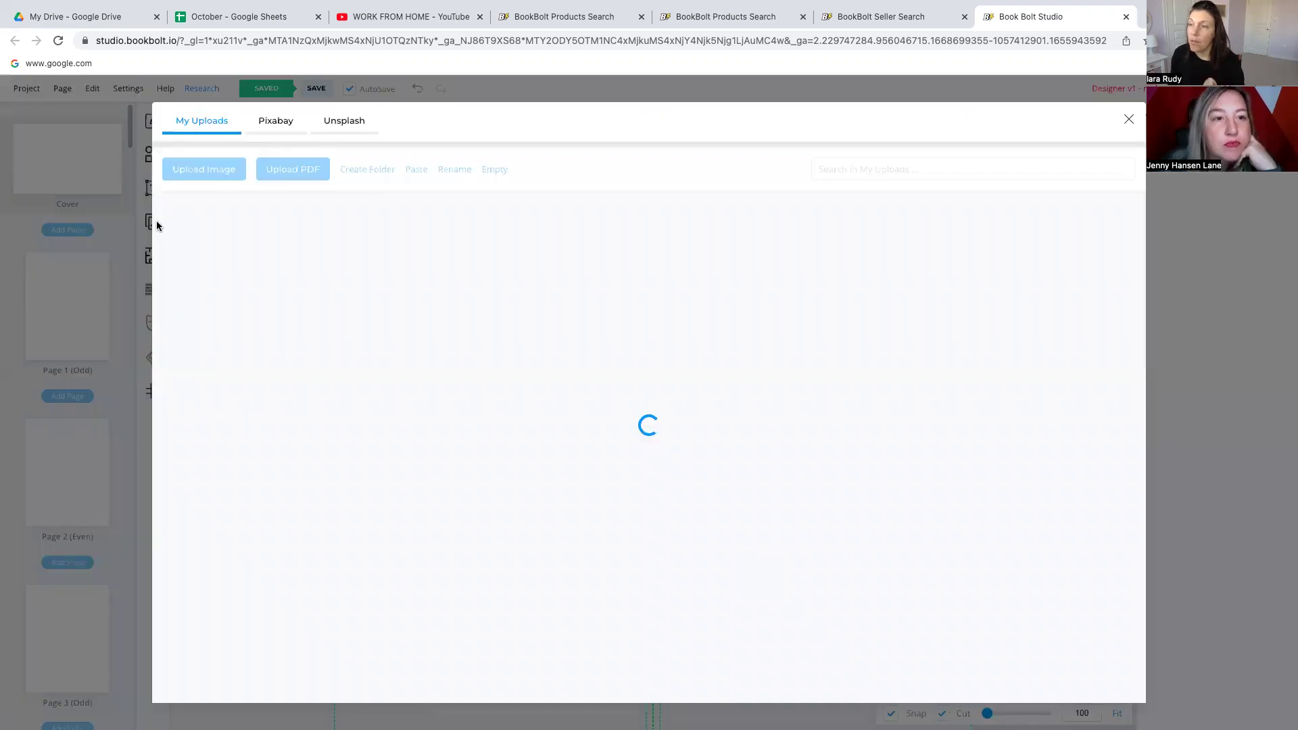
pyautogui.click(285, 121)
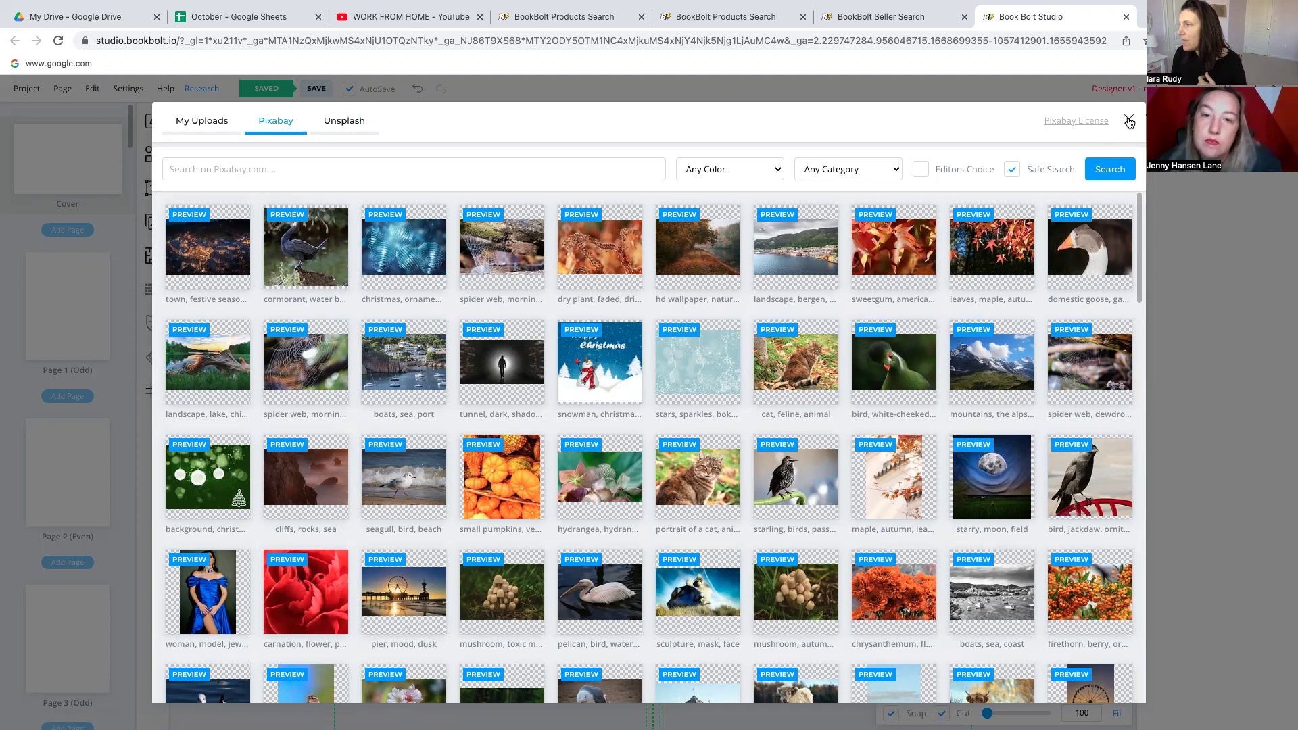
pyautogui.click(1128, 120)
pyautogui.click(59, 313)
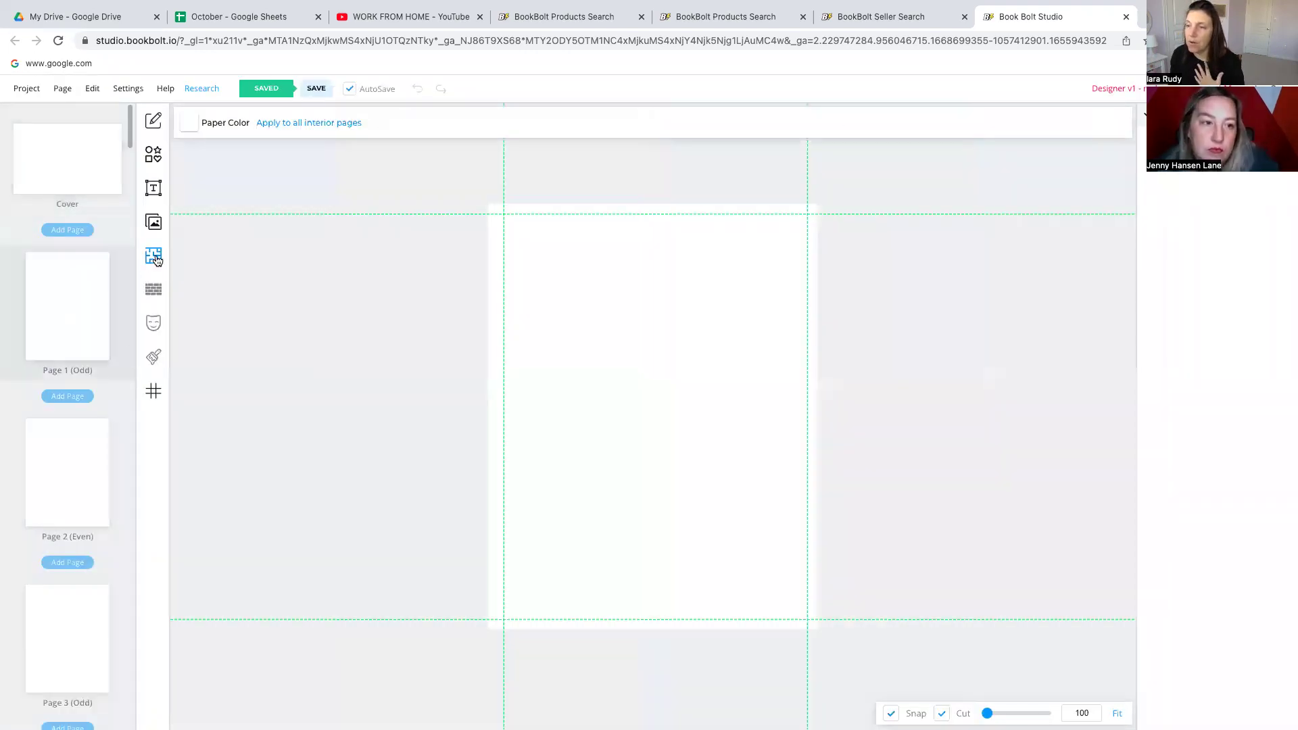
# Open the Interior Templates Library and filter it to Pro Only templates.
pyautogui.click(154, 255)
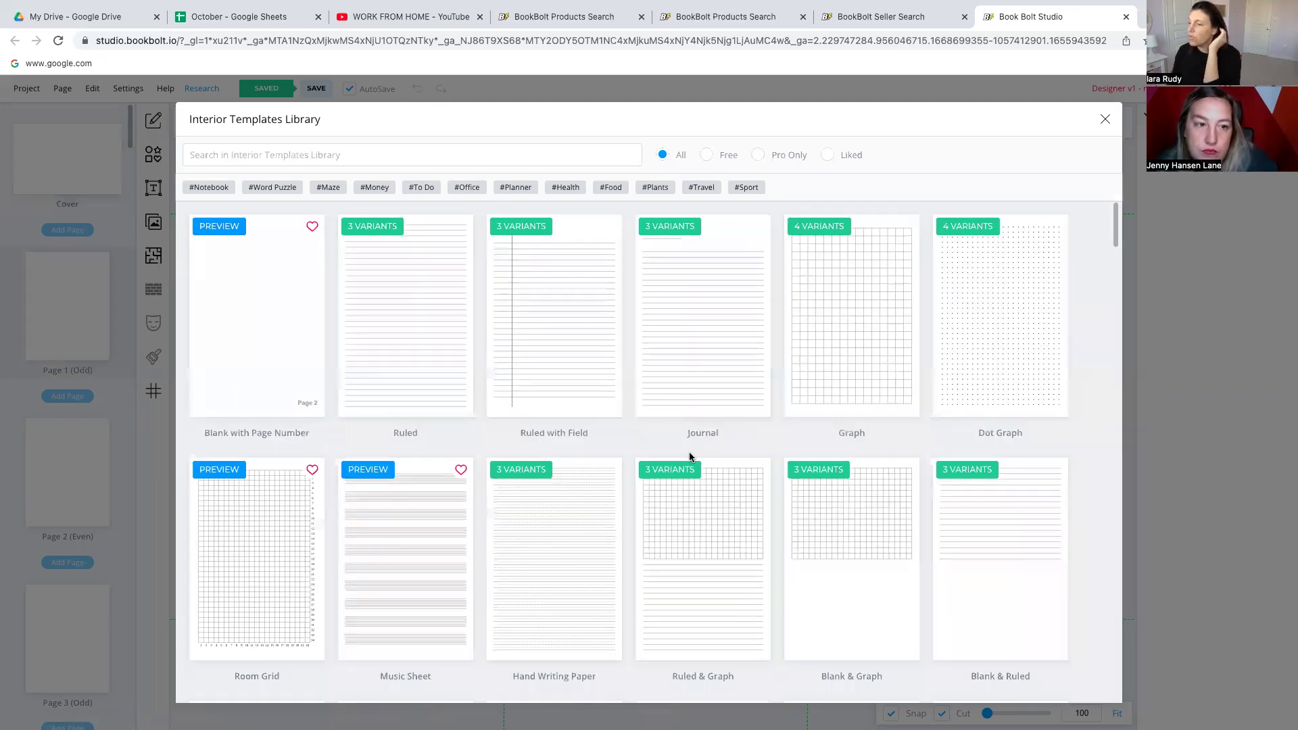
pyautogui.scroll(-10, 630, 482)
pyautogui.scroll(-5, 1062, 484)
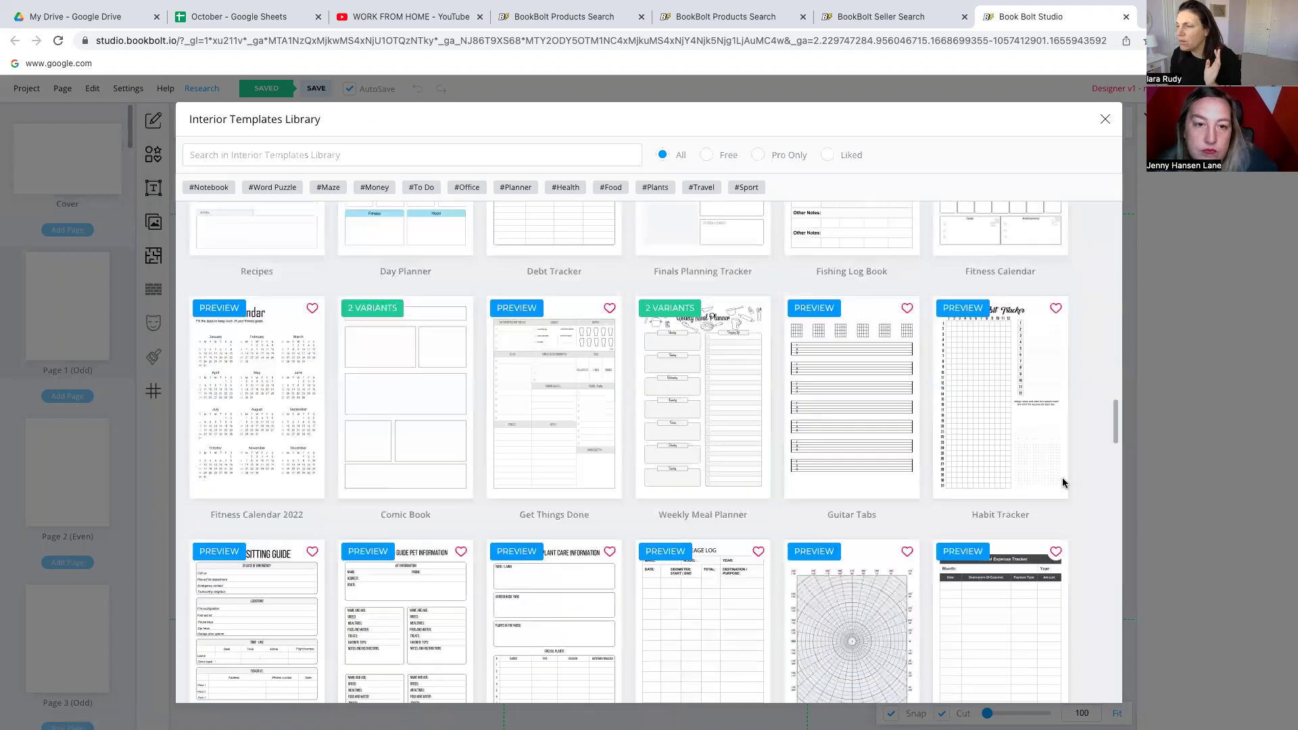
pyautogui.scroll(-5, 1063, 483)
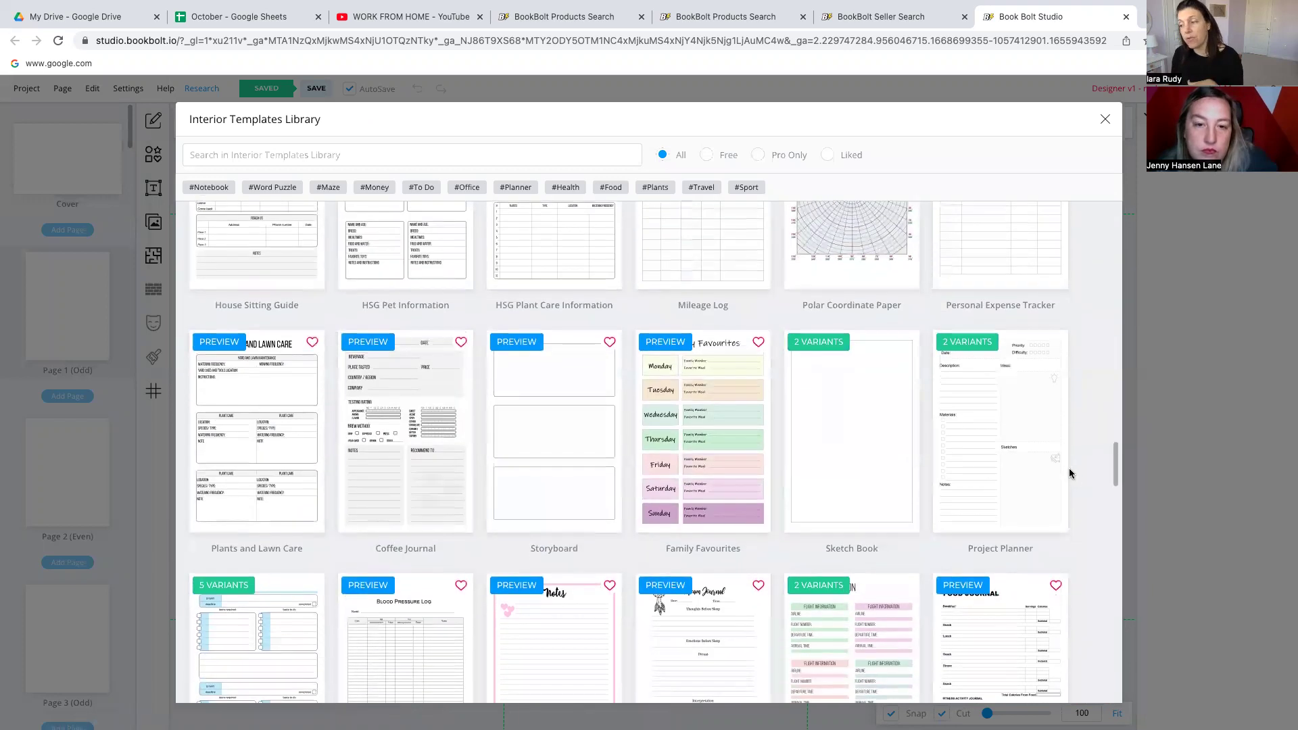
pyautogui.scroll(-3, 1068, 468)
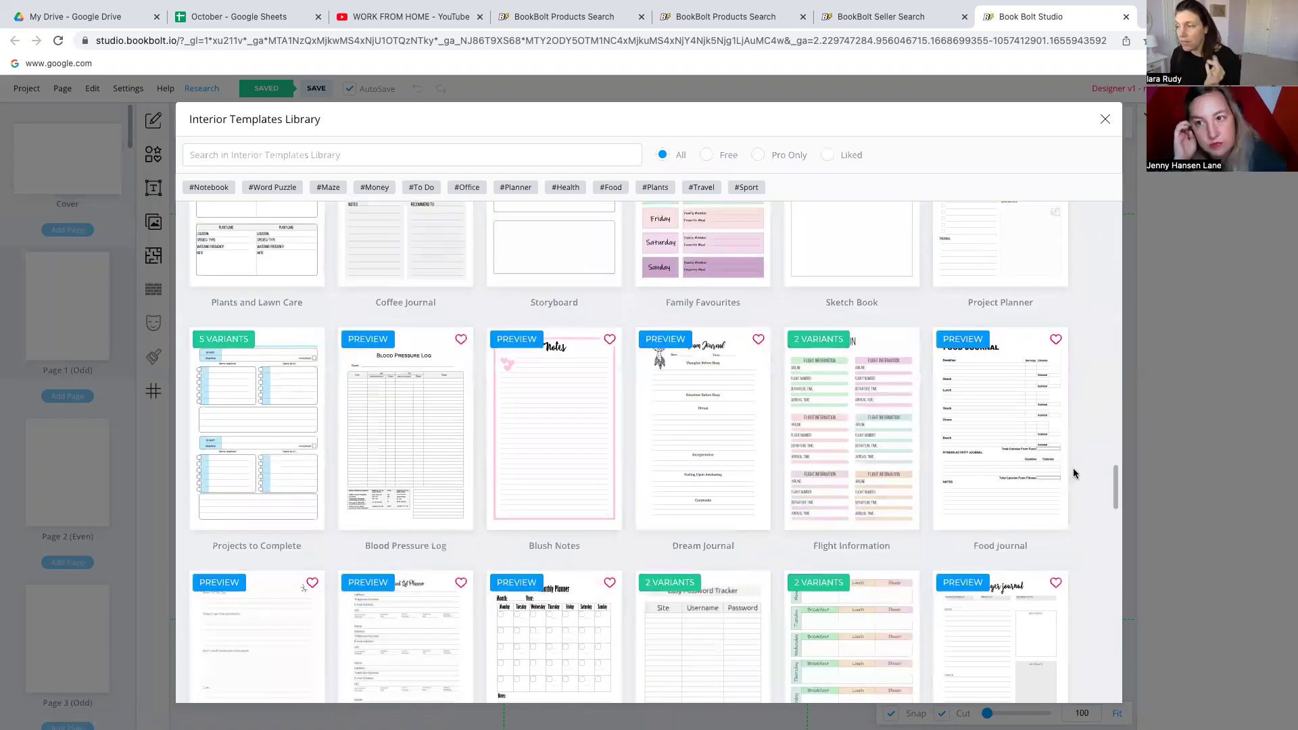
pyautogui.scroll(-6, 1073, 467)
pyautogui.scroll(-3, 1085, 476)
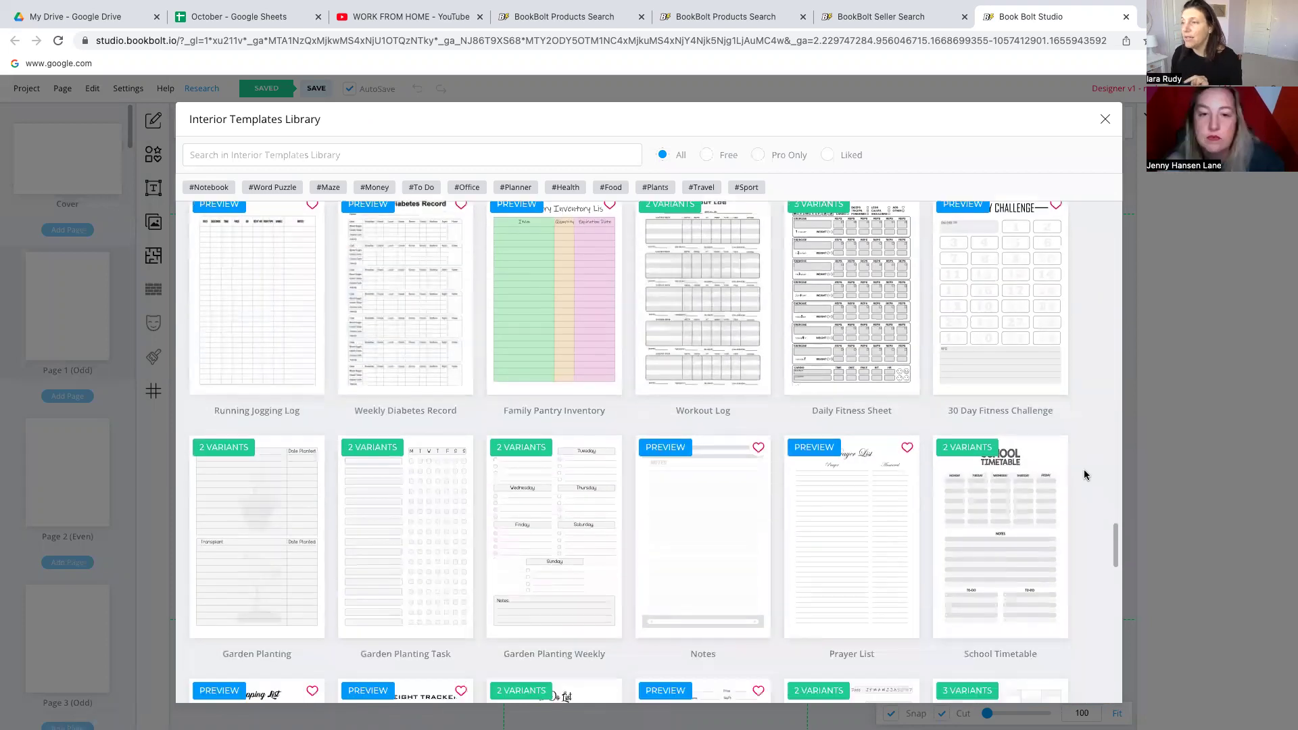
pyautogui.scroll(-3, 1075, 461)
pyautogui.click(756, 156)
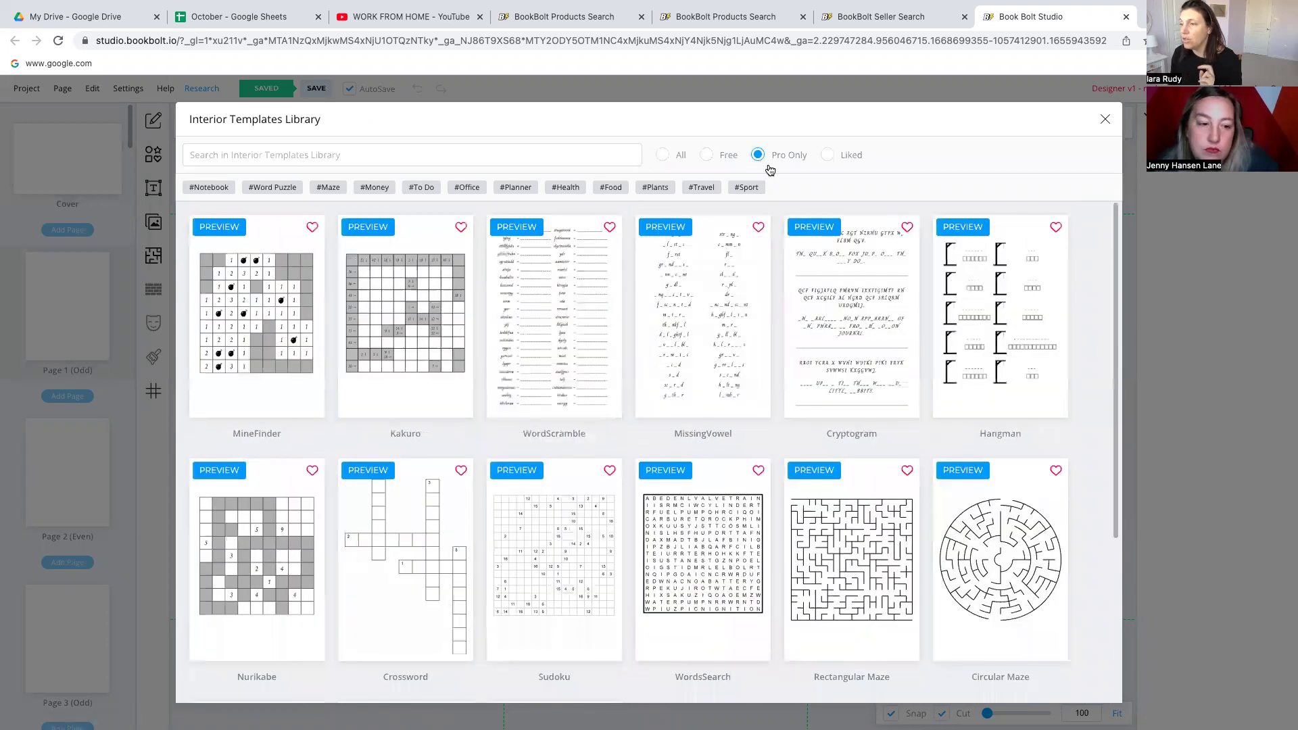
pyautogui.scroll(-2, 1098, 602)
pyautogui.scroll(-2, 1098, 602)
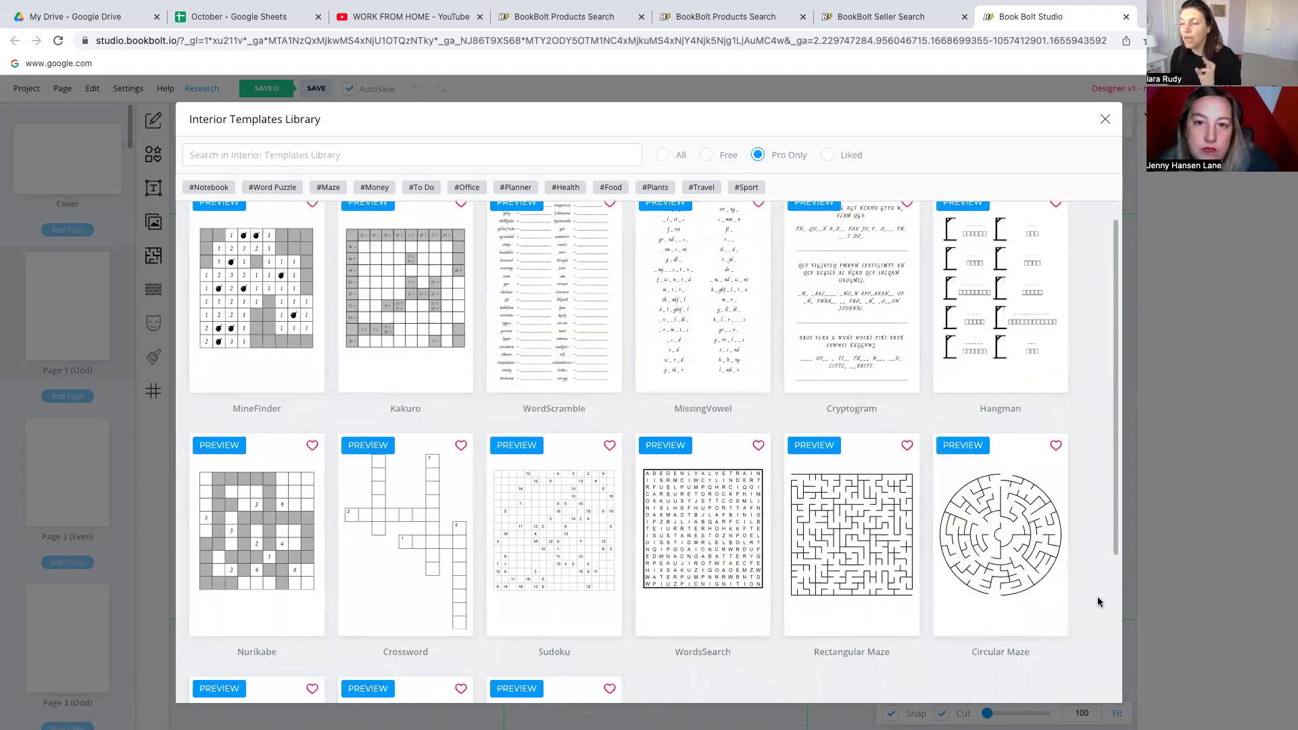
pyautogui.scroll(-1, 1098, 602)
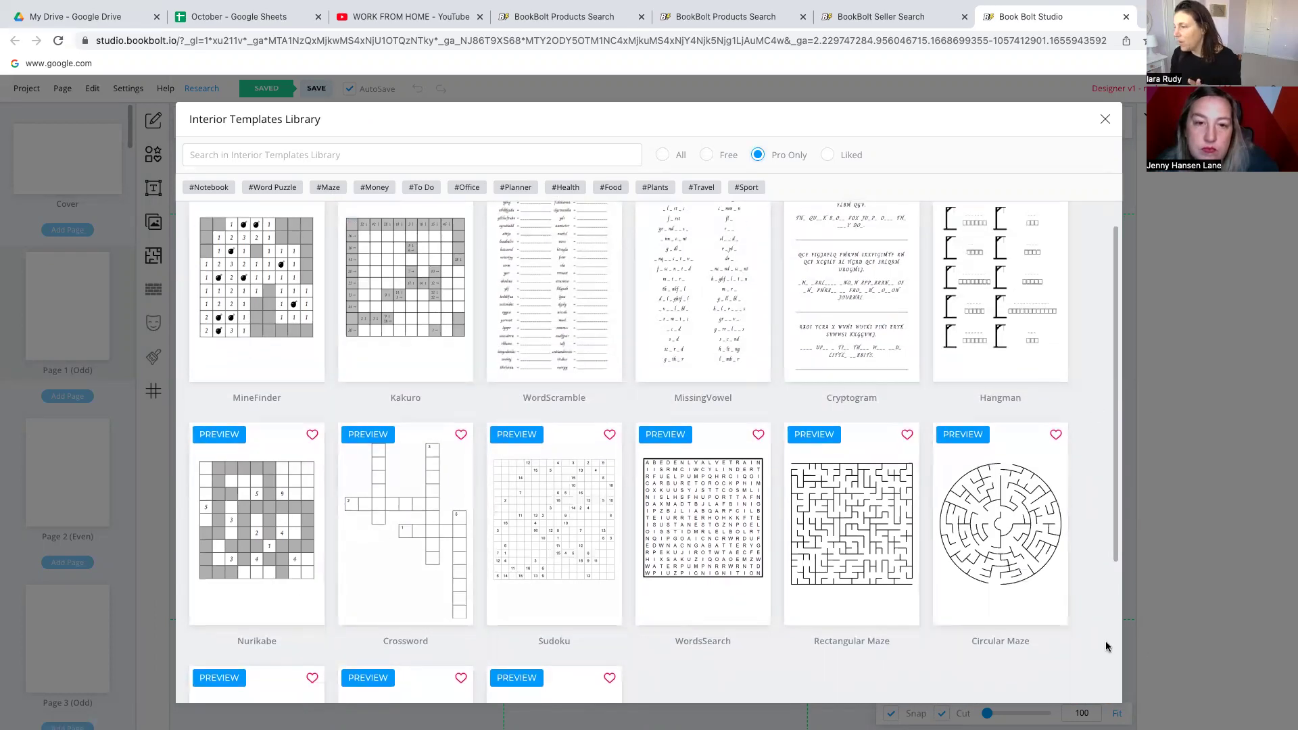
pyautogui.scroll(-1, 1107, 647)
pyautogui.scroll(-2, 1107, 646)
pyautogui.scroll(-1, 1107, 647)
pyautogui.scroll(-2, 1107, 628)
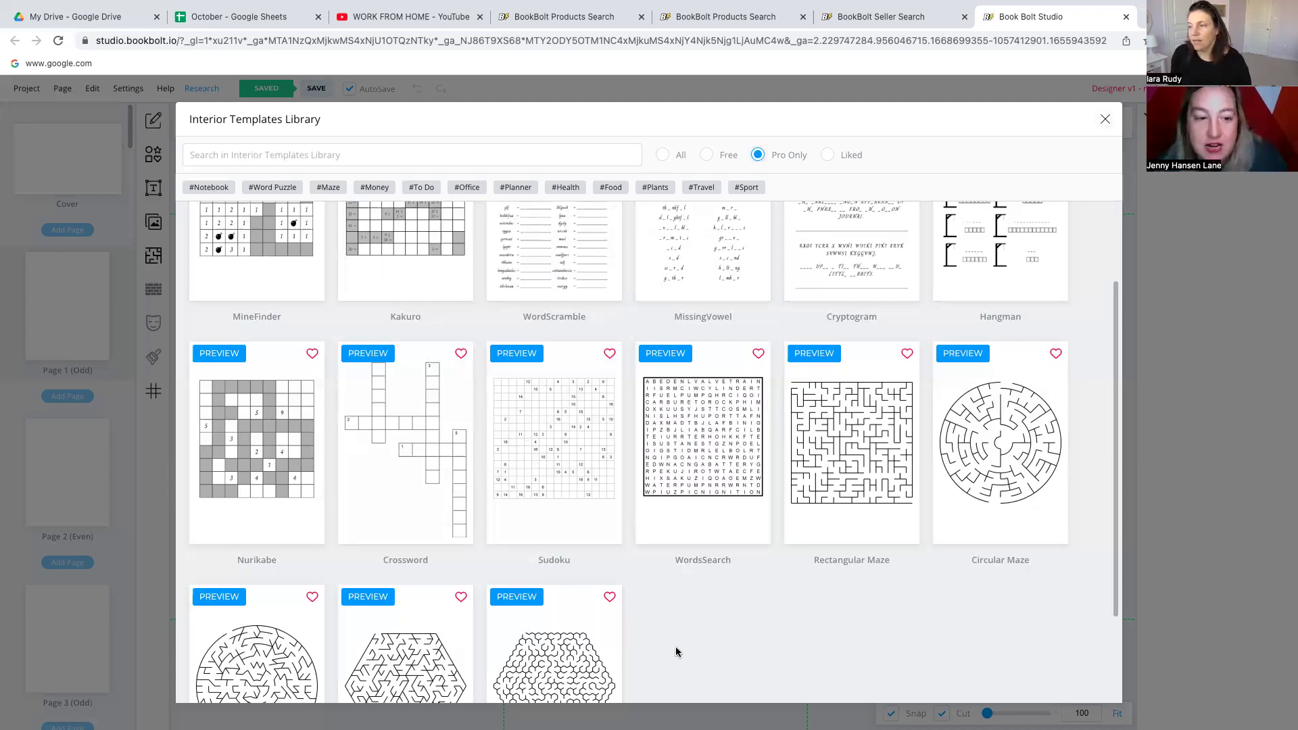
# Apply the Sudoku template to interior pages 1–4.
pyautogui.click(566, 429)
pyautogui.click(308, 216)
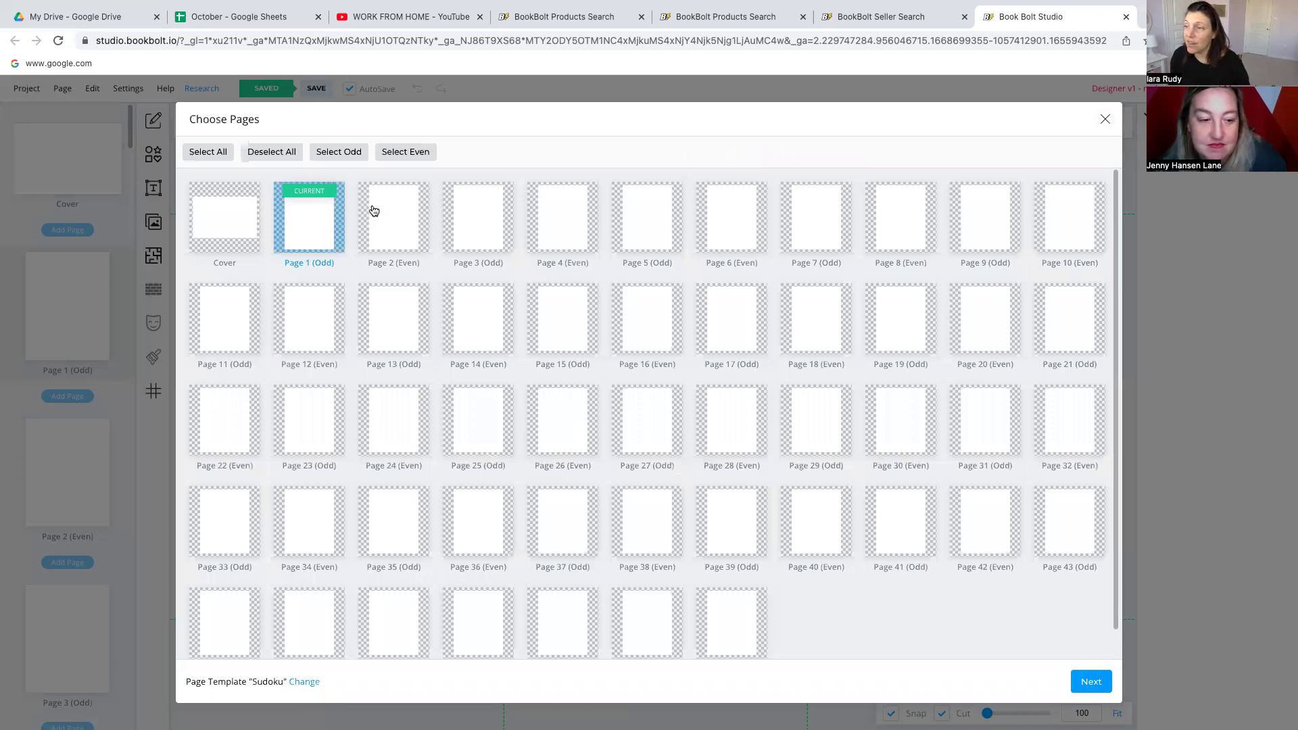
pyautogui.click(393, 216)
pyautogui.click(478, 216)
pyautogui.click(594, 213)
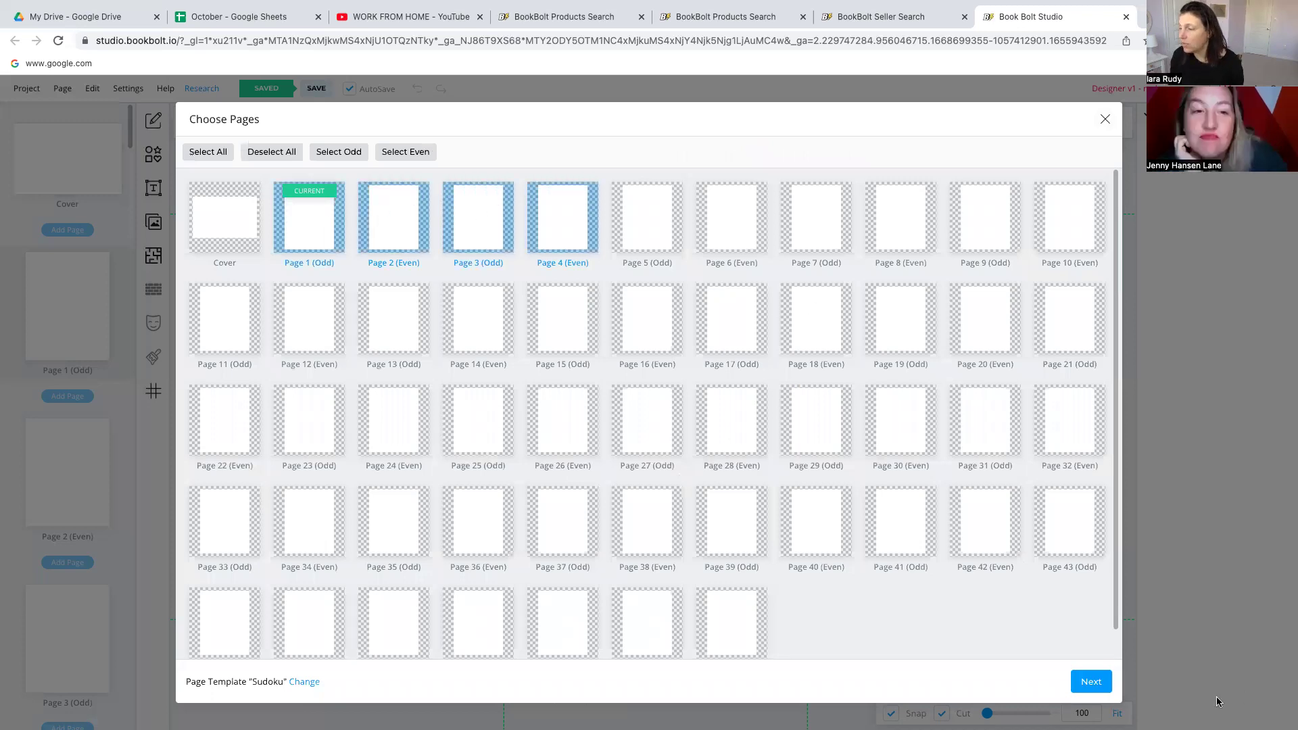
pyautogui.click(1091, 682)
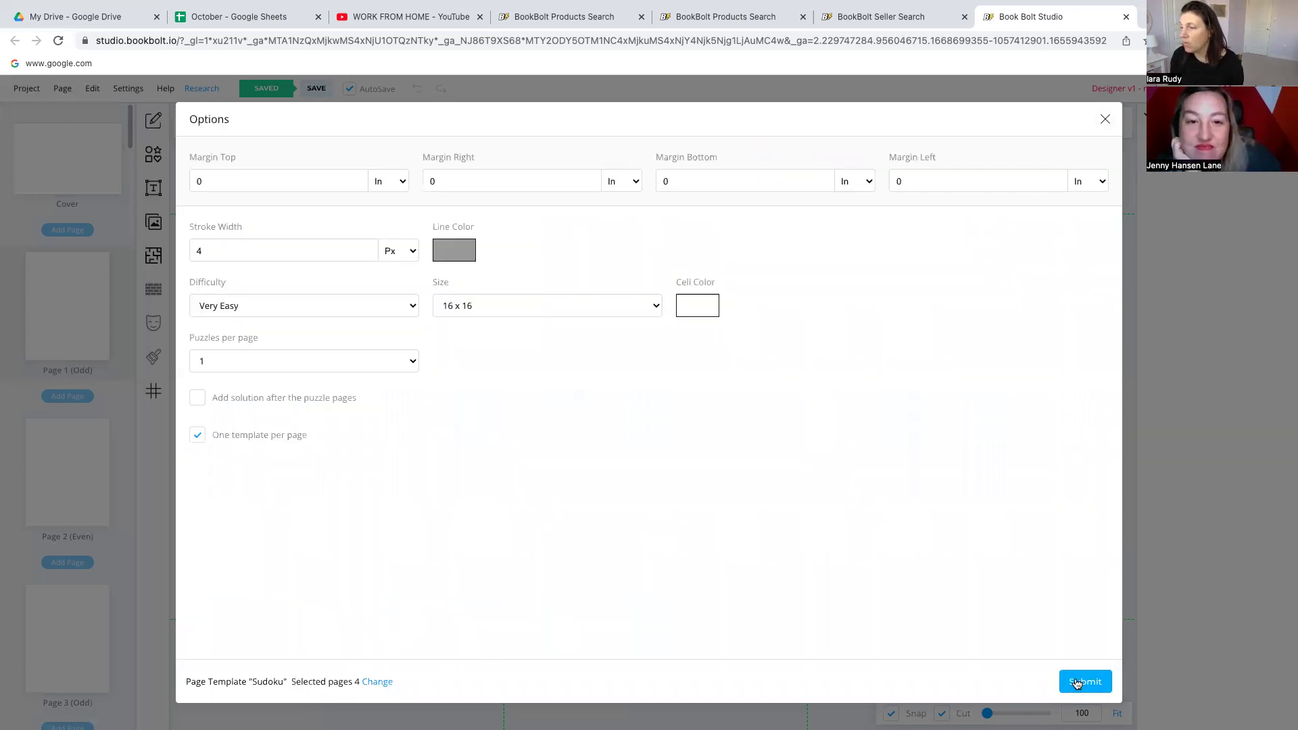
# Set black grid lines, add solutions after the puzzles, and generate the Sudoku pages.
pyautogui.click(454, 249)
pyautogui.click(477, 302)
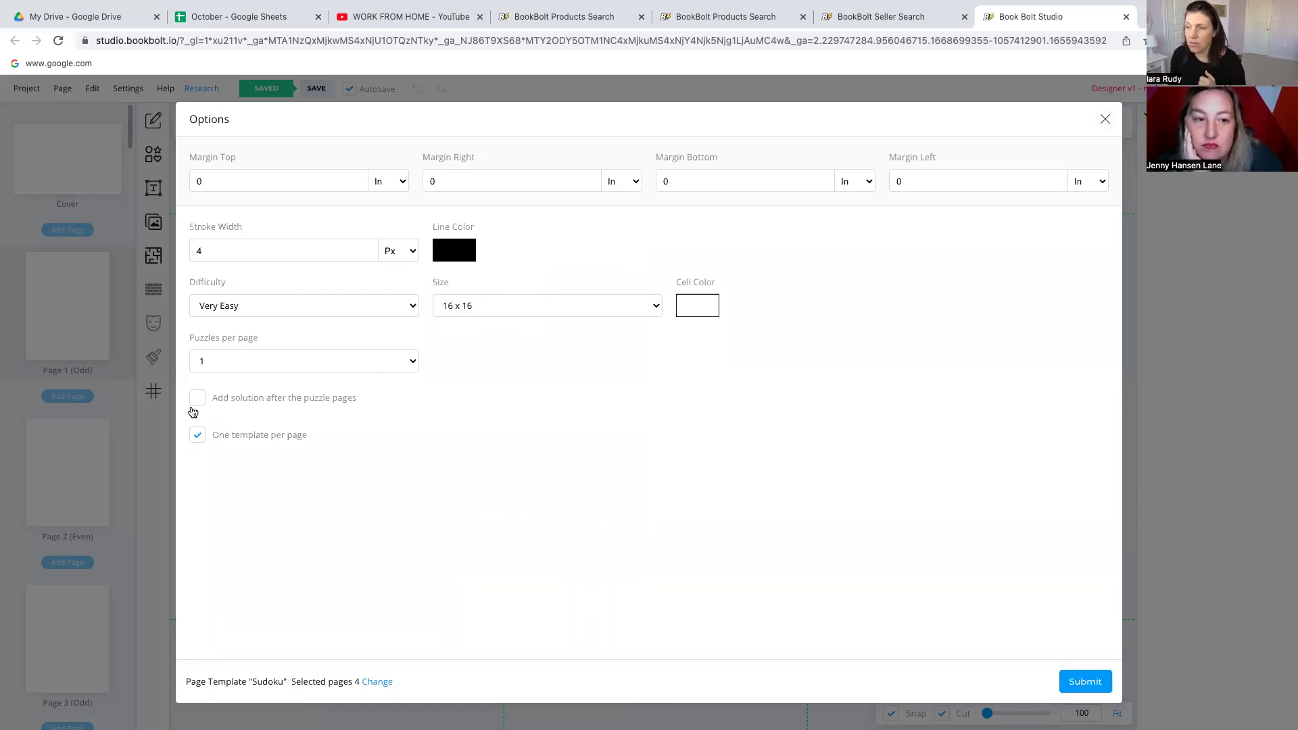
pyautogui.click(196, 397)
pyautogui.click(1085, 681)
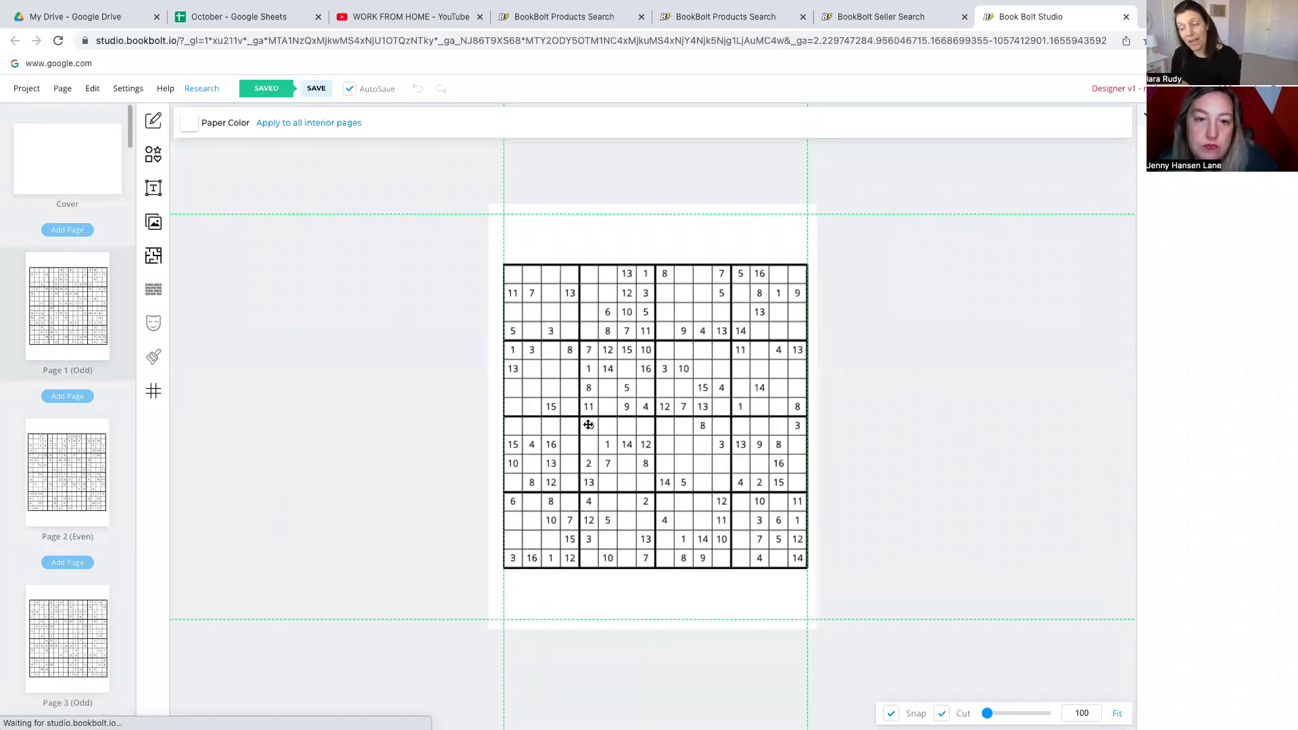
# Nudge the Sudoku grid down, then insert and raise a green ornaments photo from a Pixabay 'xmas' search.
pyautogui.click(625, 425)
pyautogui.moveTo(625, 425); pyautogui.dragTo(627, 443)
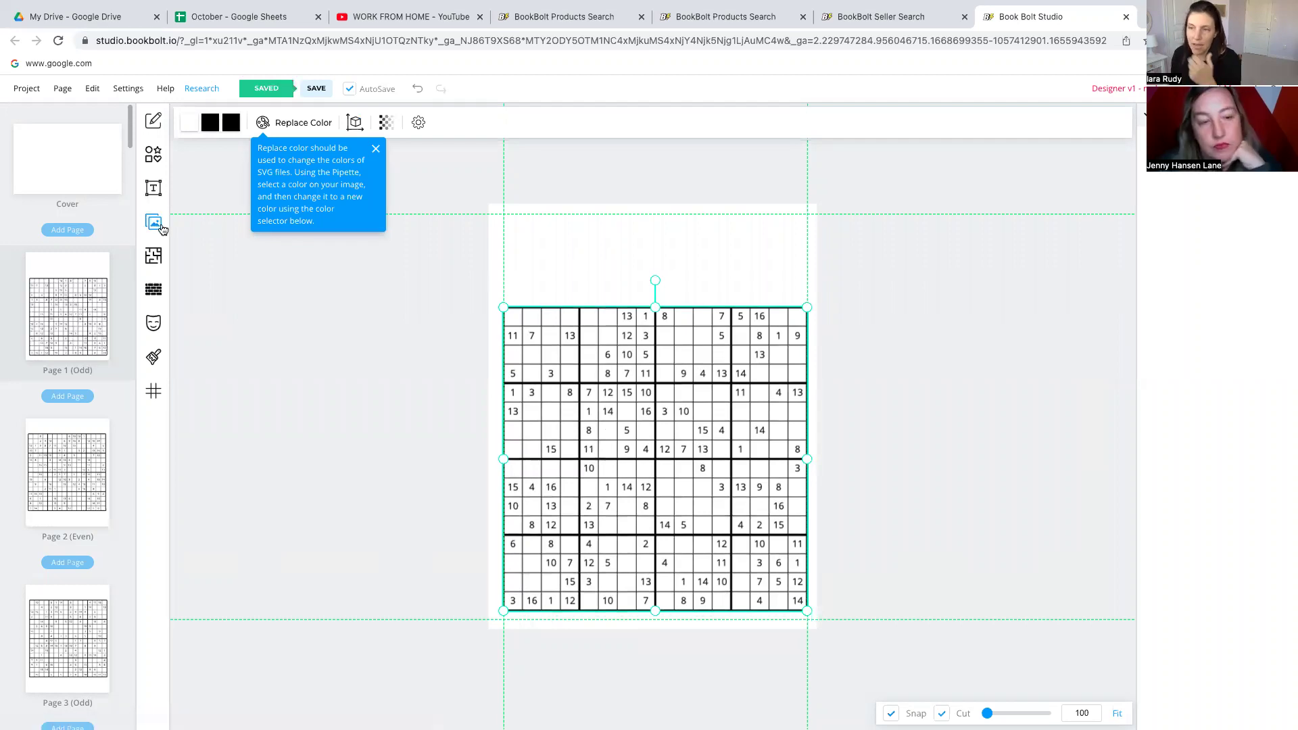
pyautogui.click(153, 222)
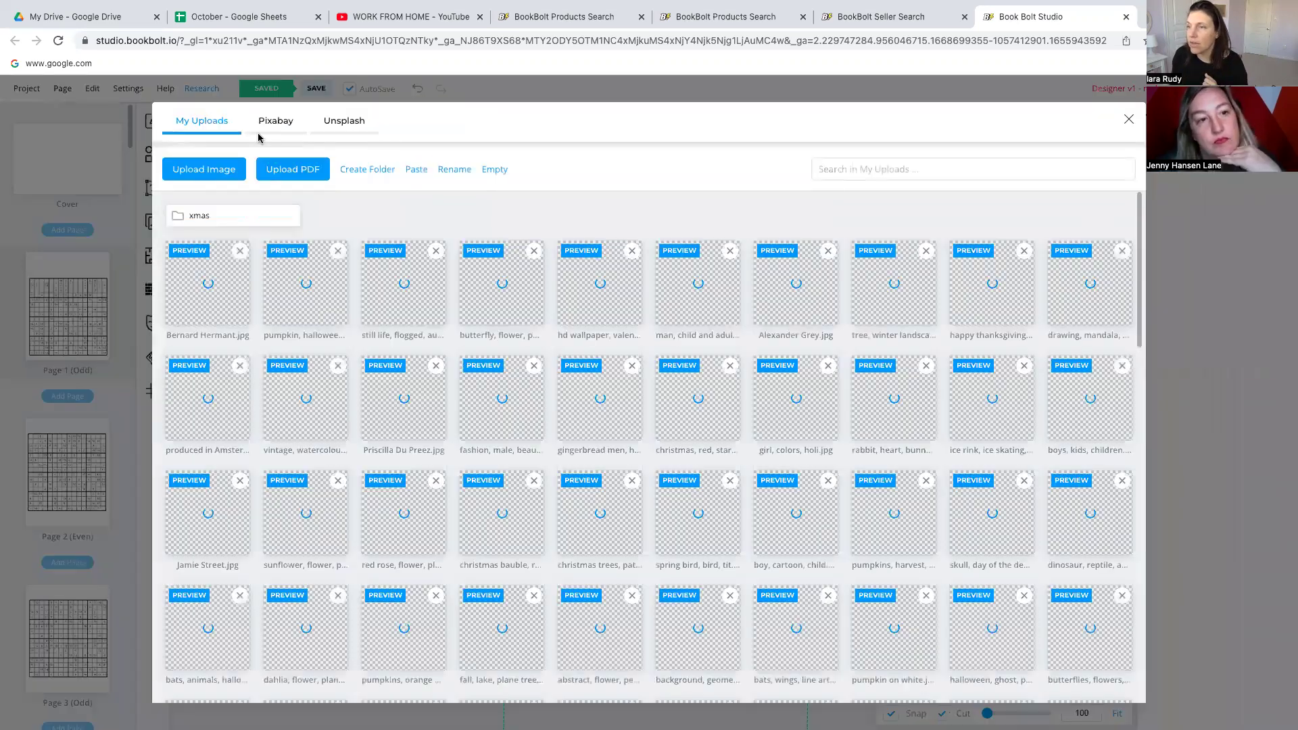
pyautogui.click(275, 121)
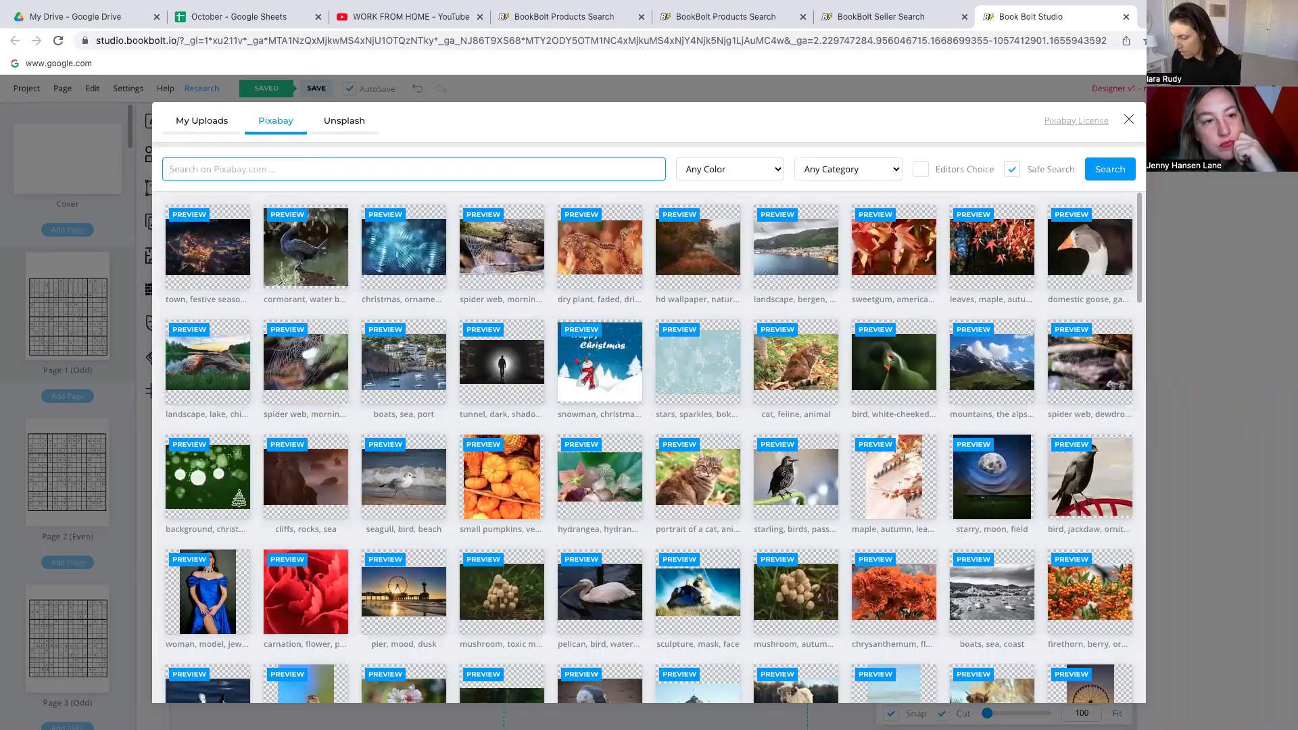
pyautogui.write('xmas')
pyautogui.press('Return')
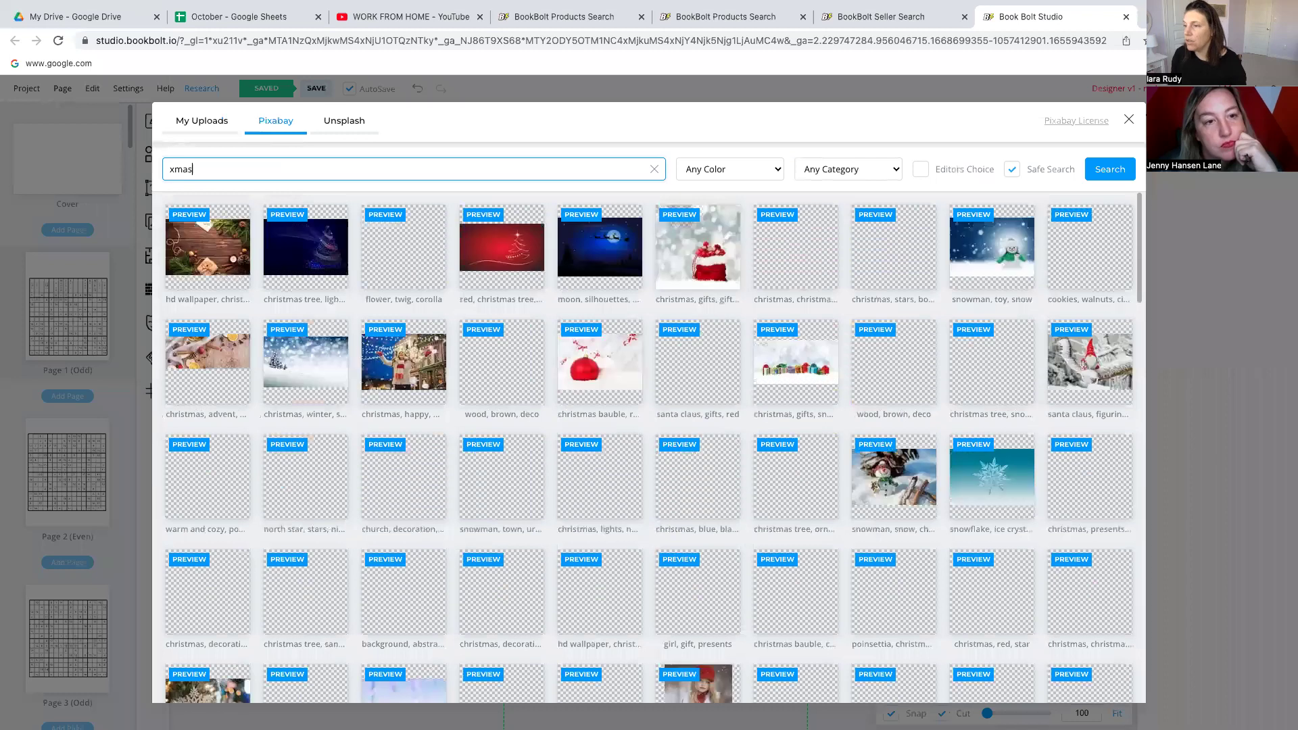
pyautogui.click(991, 593)
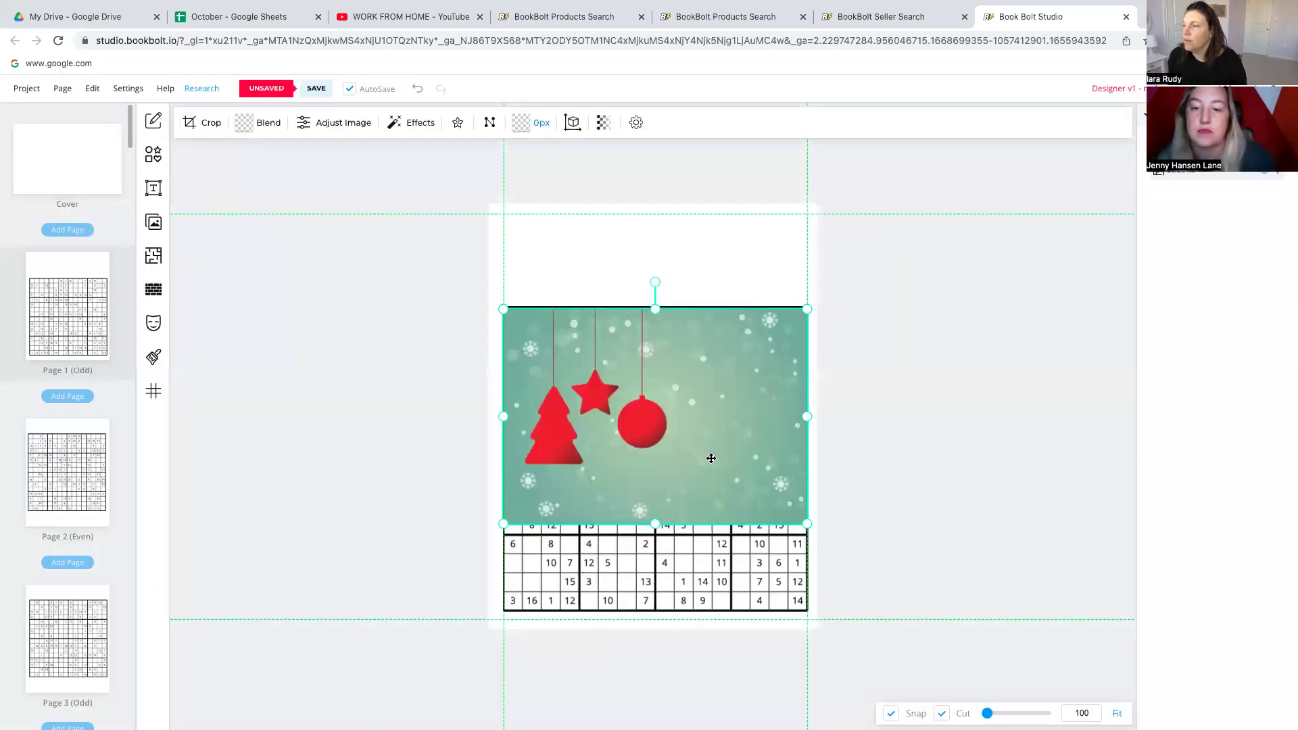
pyautogui.moveTo(711, 458); pyautogui.dragTo(699, 350)
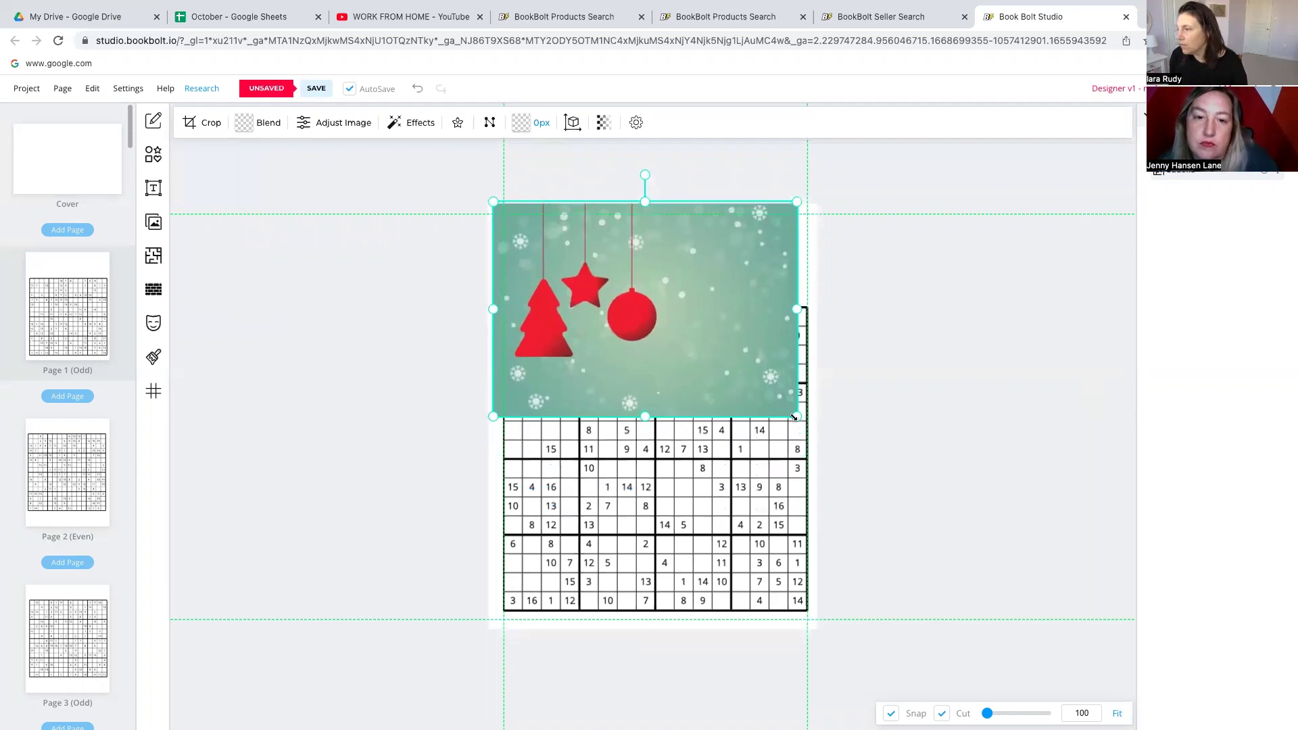
# Enlarge the ornaments image, make it greyscale, and fade it to about 16% opacity.
pyautogui.moveTo(795, 417); pyautogui.dragTo(1017, 571)
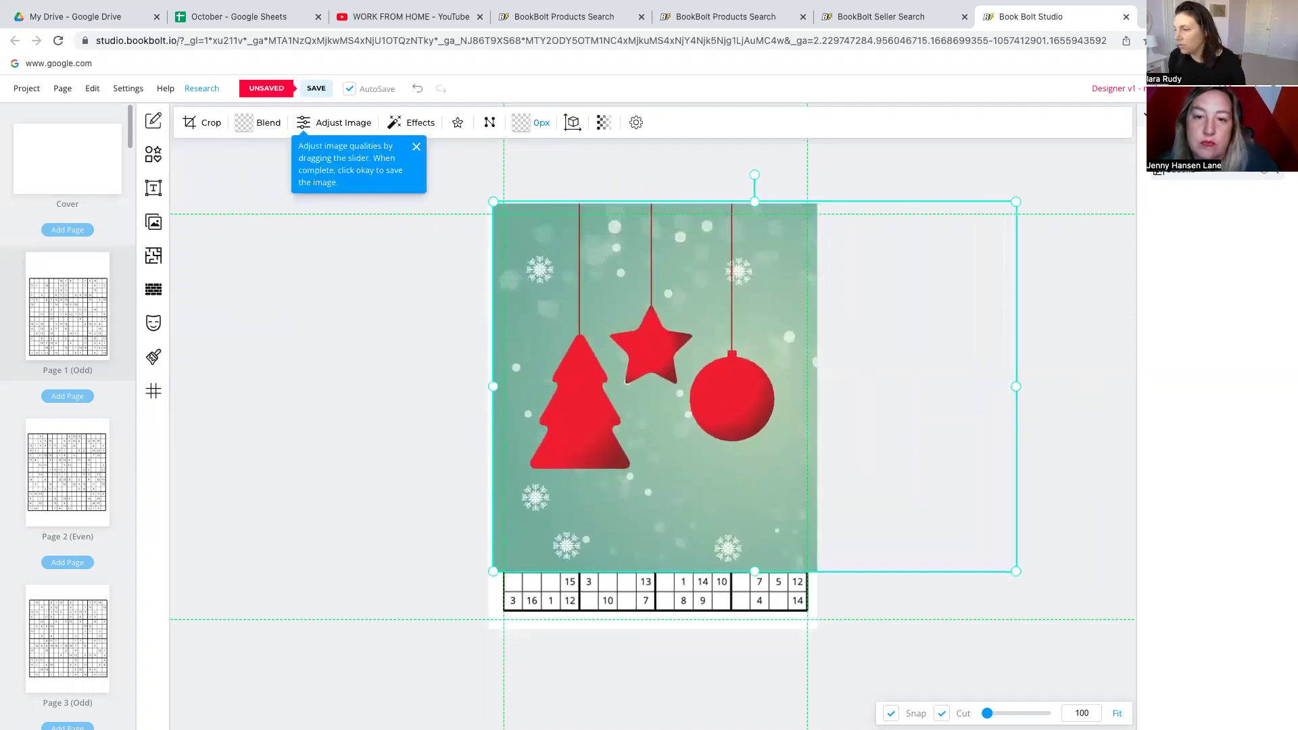
pyautogui.click(413, 121)
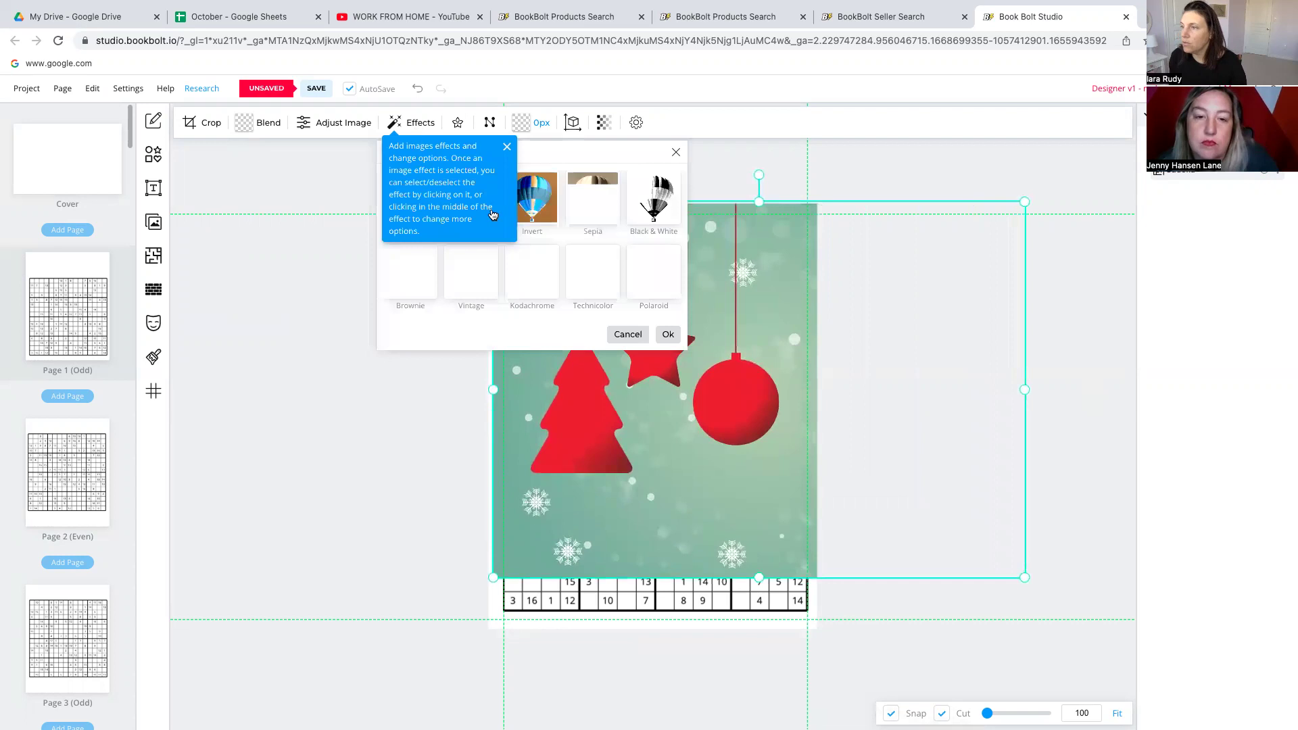
pyautogui.click(508, 148)
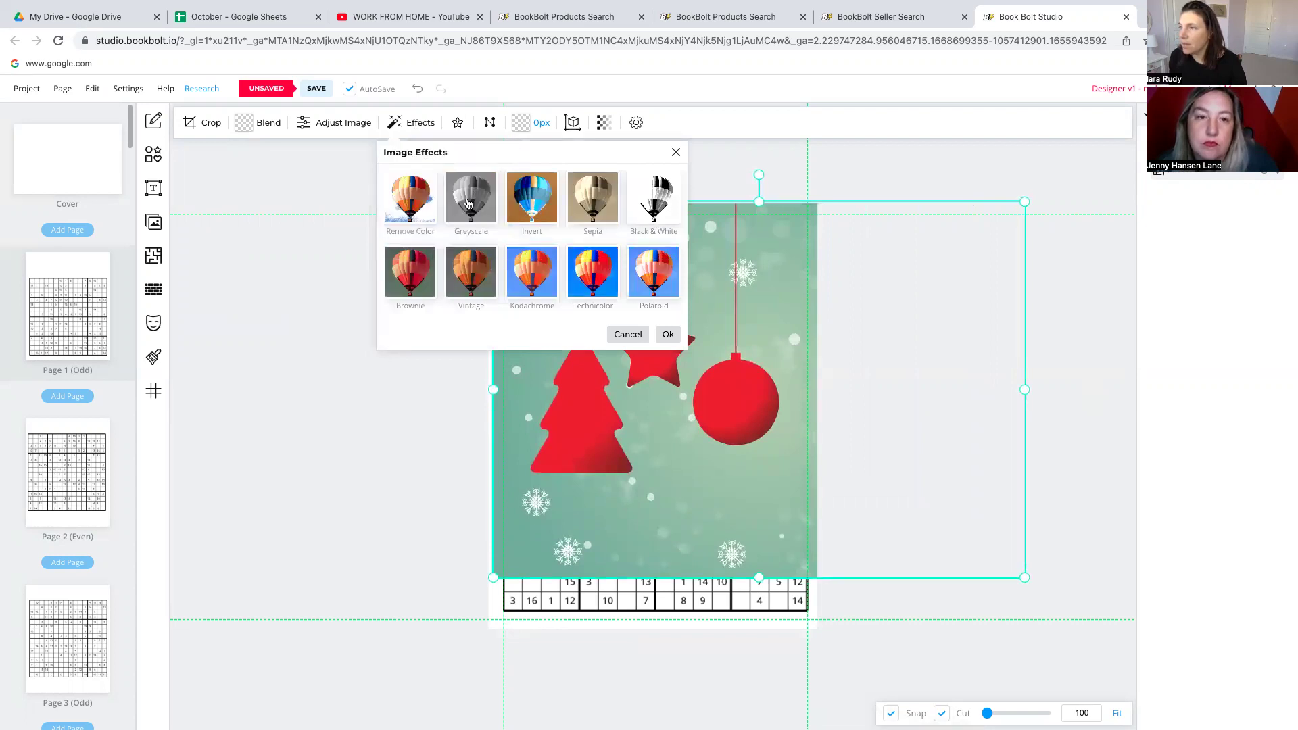
pyautogui.click(471, 198)
pyautogui.click(666, 336)
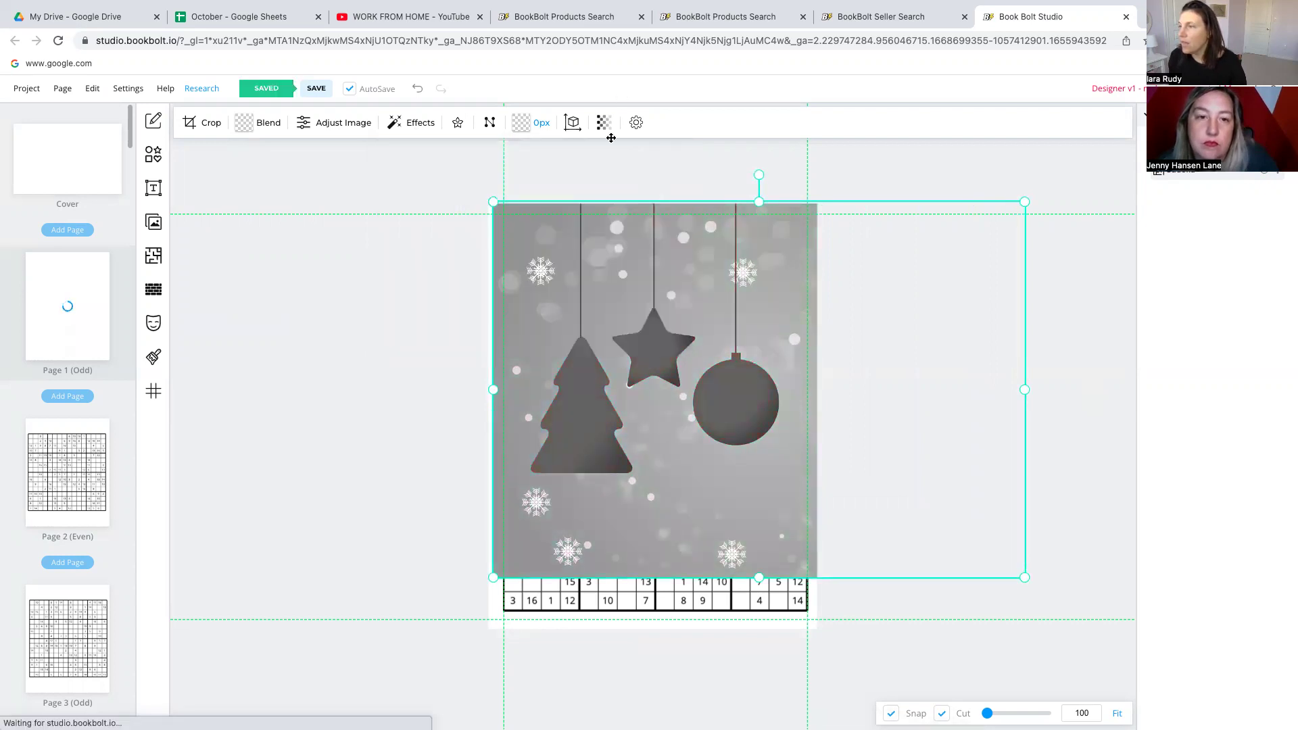
pyautogui.click(603, 121)
pyautogui.moveTo(699, 179); pyautogui.dragTo(616, 179)
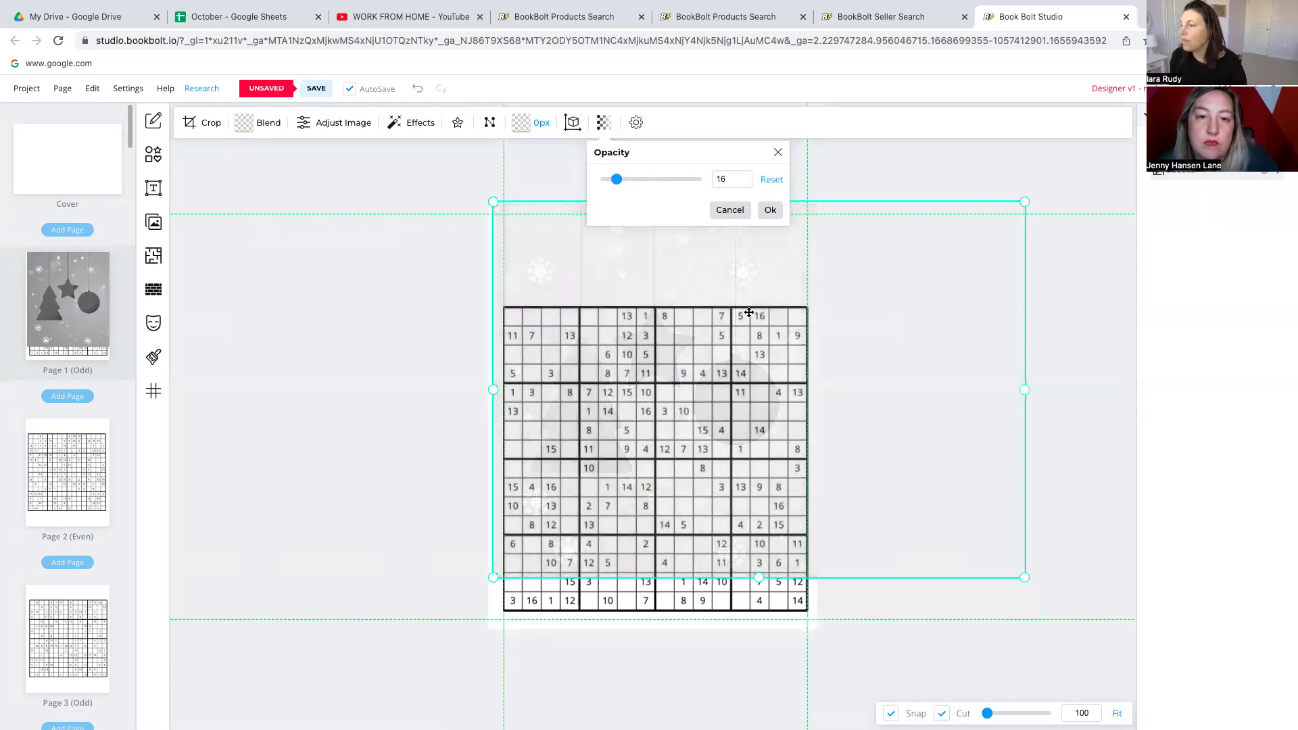
pyautogui.click(769, 209)
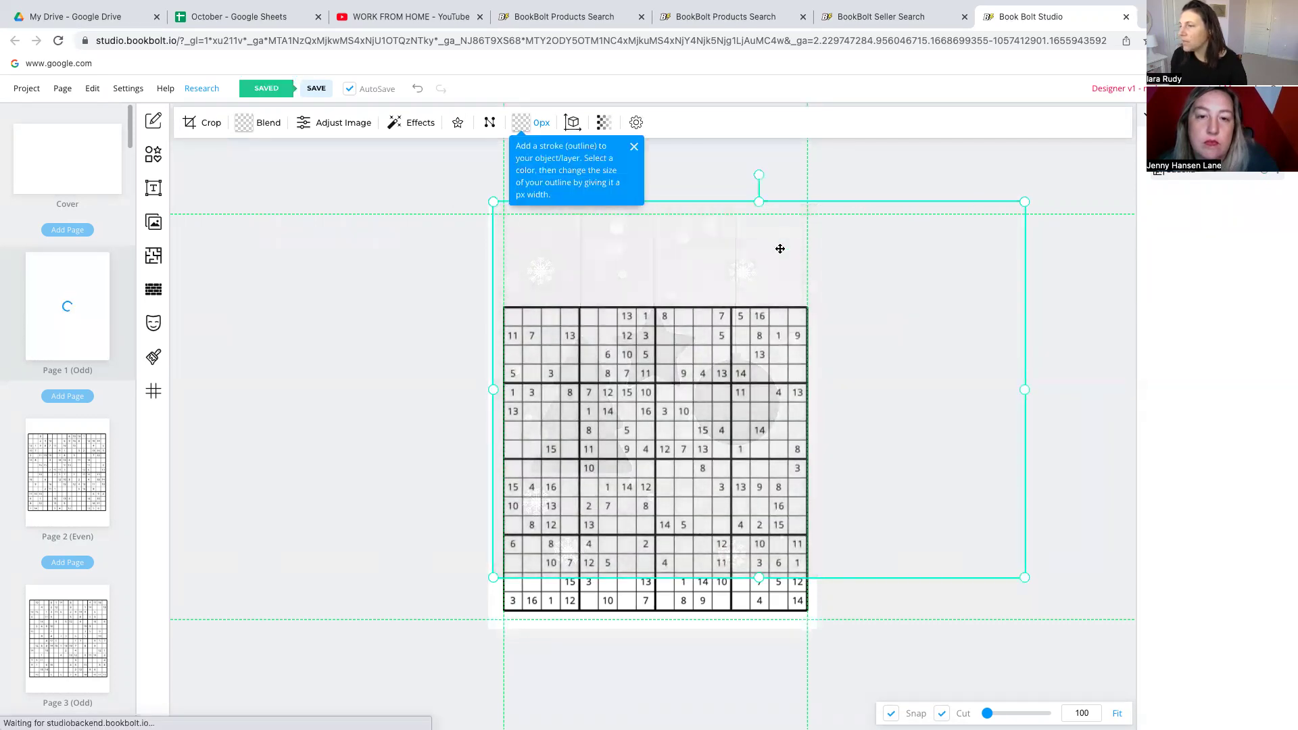
# Move the faded image slightly lower and stretch it from both corners behind the grid.
pyautogui.click(1094, 561)
pyautogui.moveTo(685, 453); pyautogui.dragTo(678, 478)
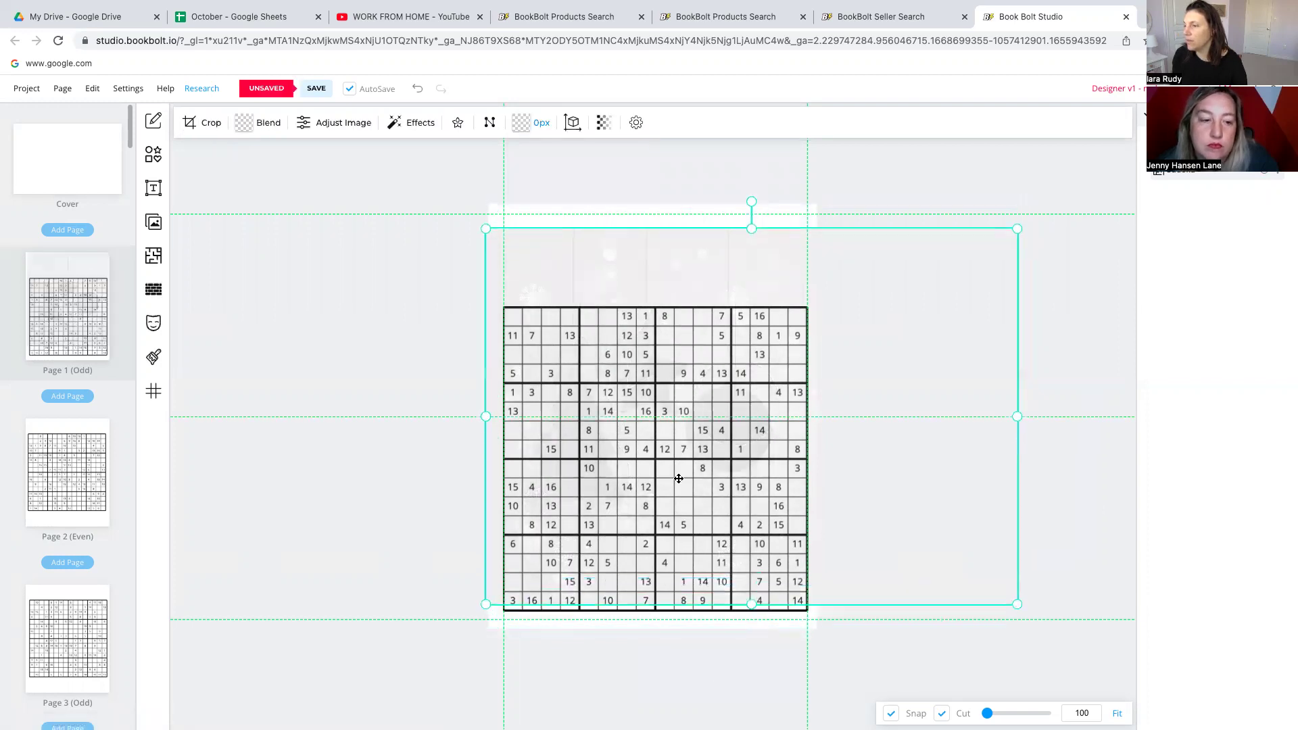
pyautogui.moveTo(485, 231)
pyautogui.mouseDown()
pyautogui.moveTo(453, 179)
pyautogui.moveTo(418, 191)
pyautogui.mouseUp()
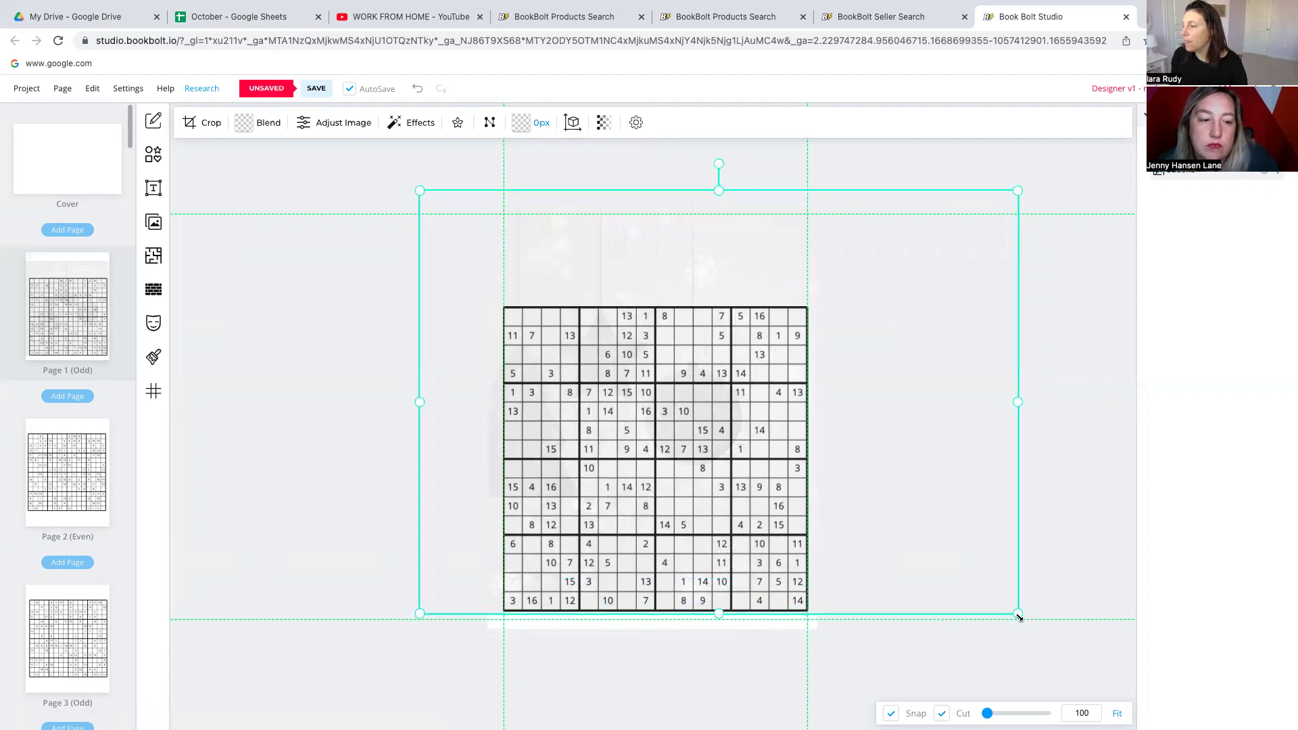
pyautogui.moveTo(1013, 608); pyautogui.dragTo(1040, 629)
# Add a Heading text element and move it above Page 1's sudoku grid.
pyautogui.click(372, 336)
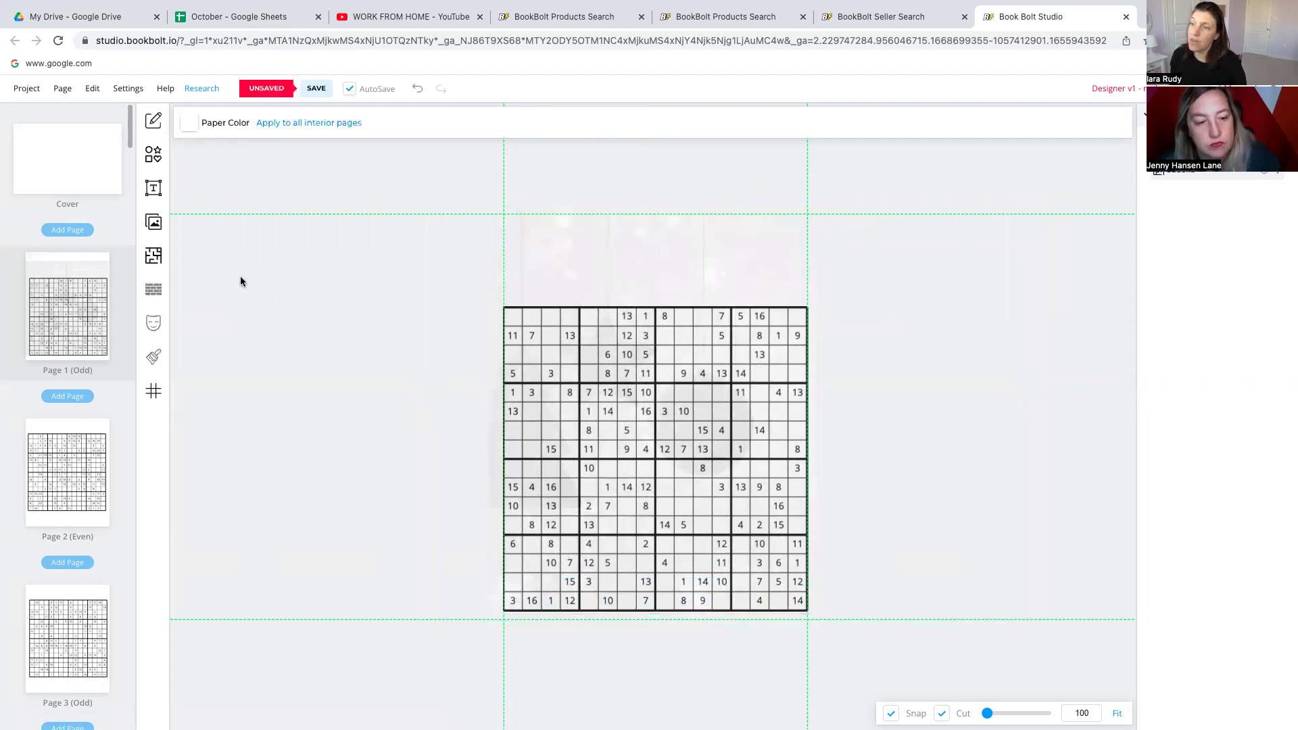
pyautogui.click(154, 187)
pyautogui.click(244, 125)
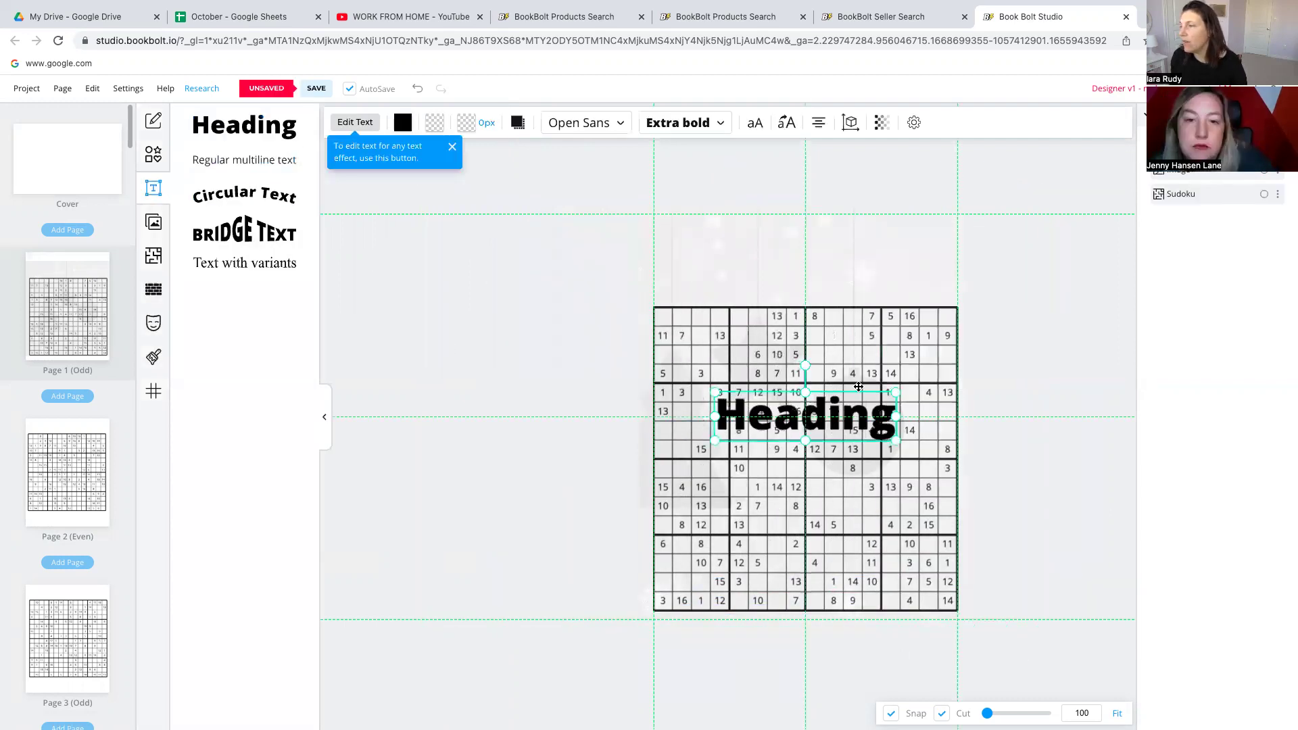
pyautogui.moveTo(801, 414); pyautogui.dragTo(817, 256)
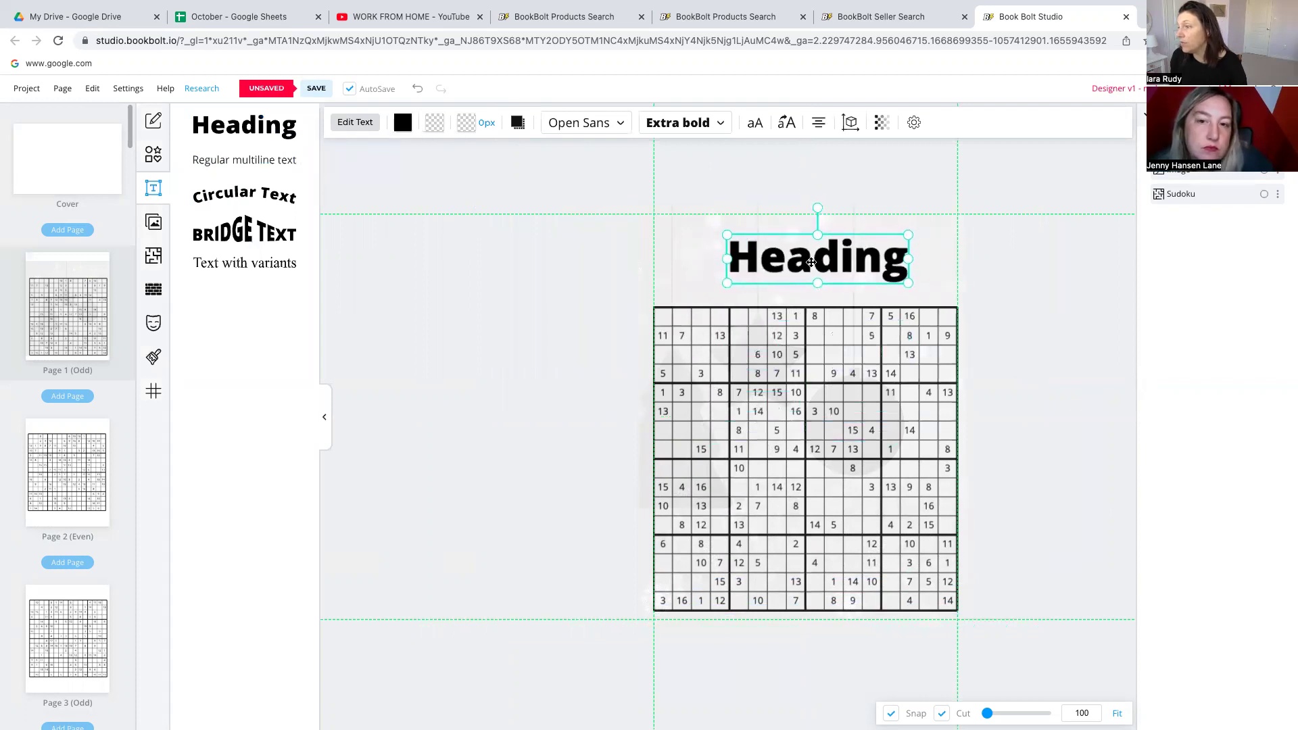
# Switch back to the BookBolt coloring book product search results.
pyautogui.click(436, 356)
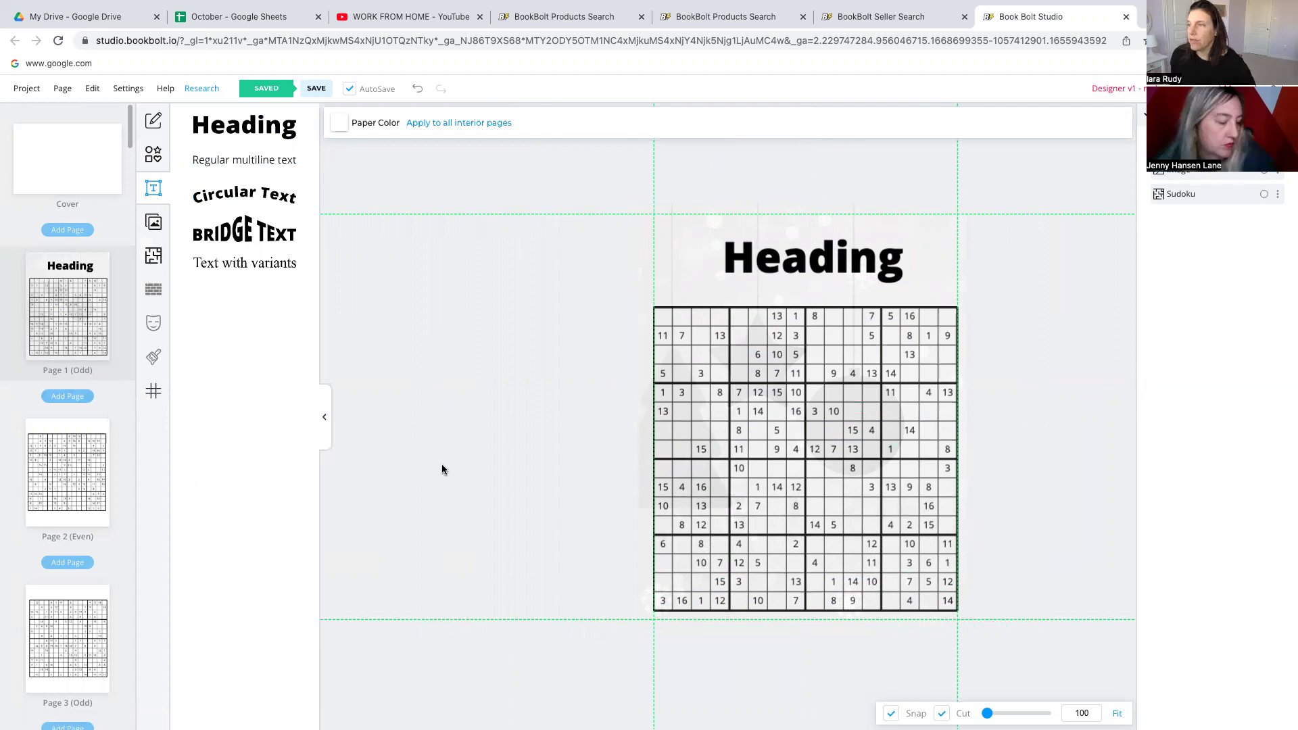
pyautogui.click(28, 88)
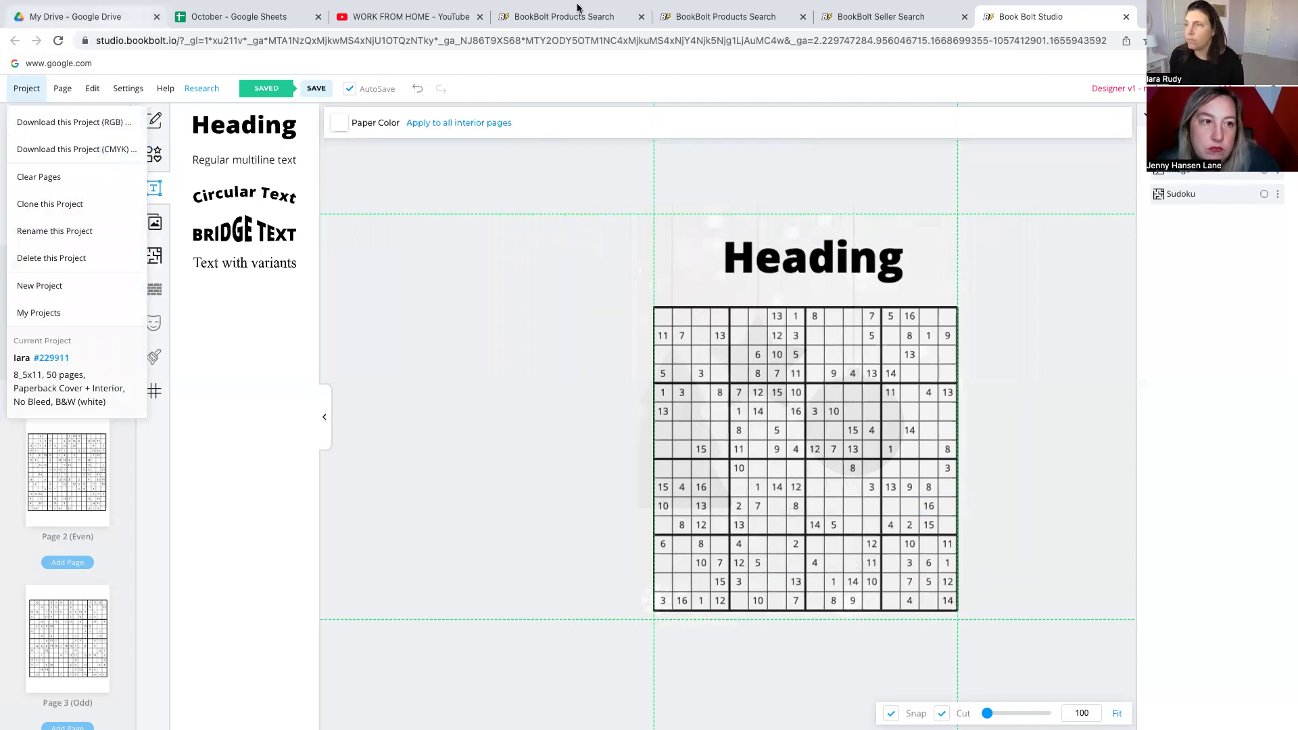
pyautogui.click(725, 16)
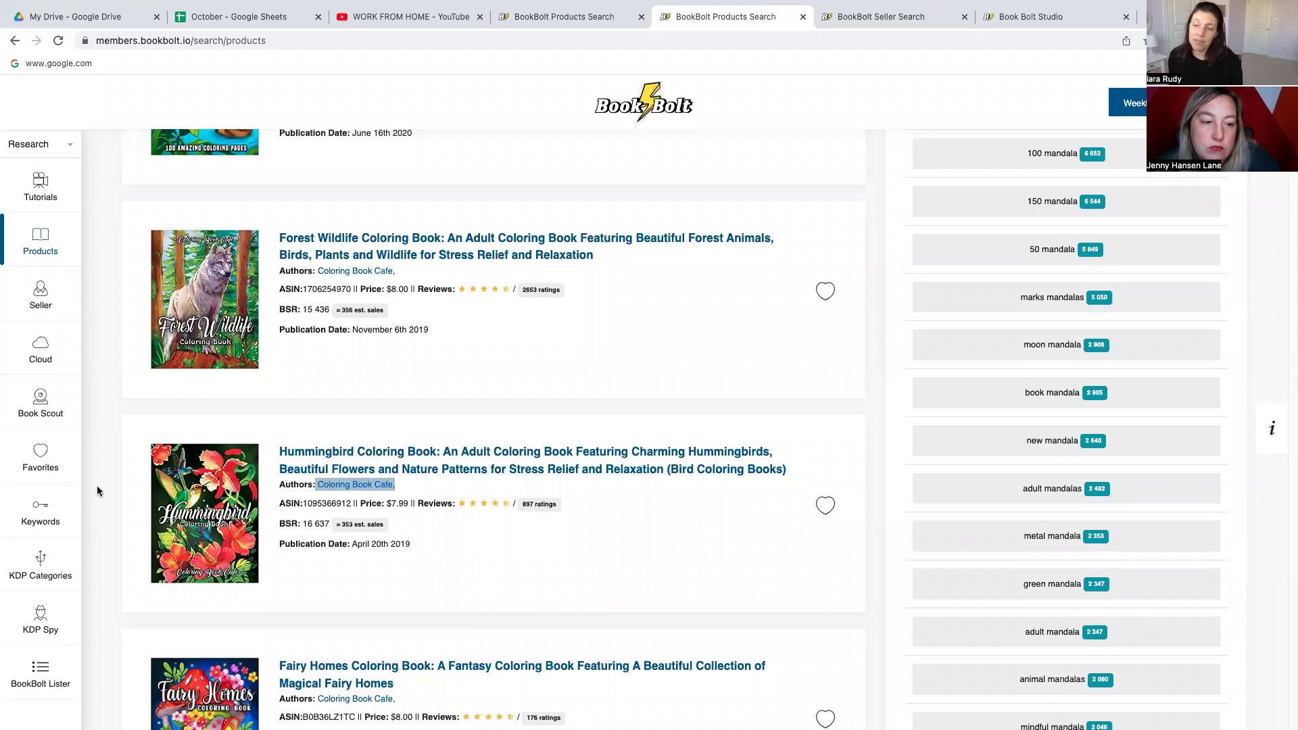
# Open the Keywords search page and enter 'mandala coloring' as the keyword.
pyautogui.click(47, 511)
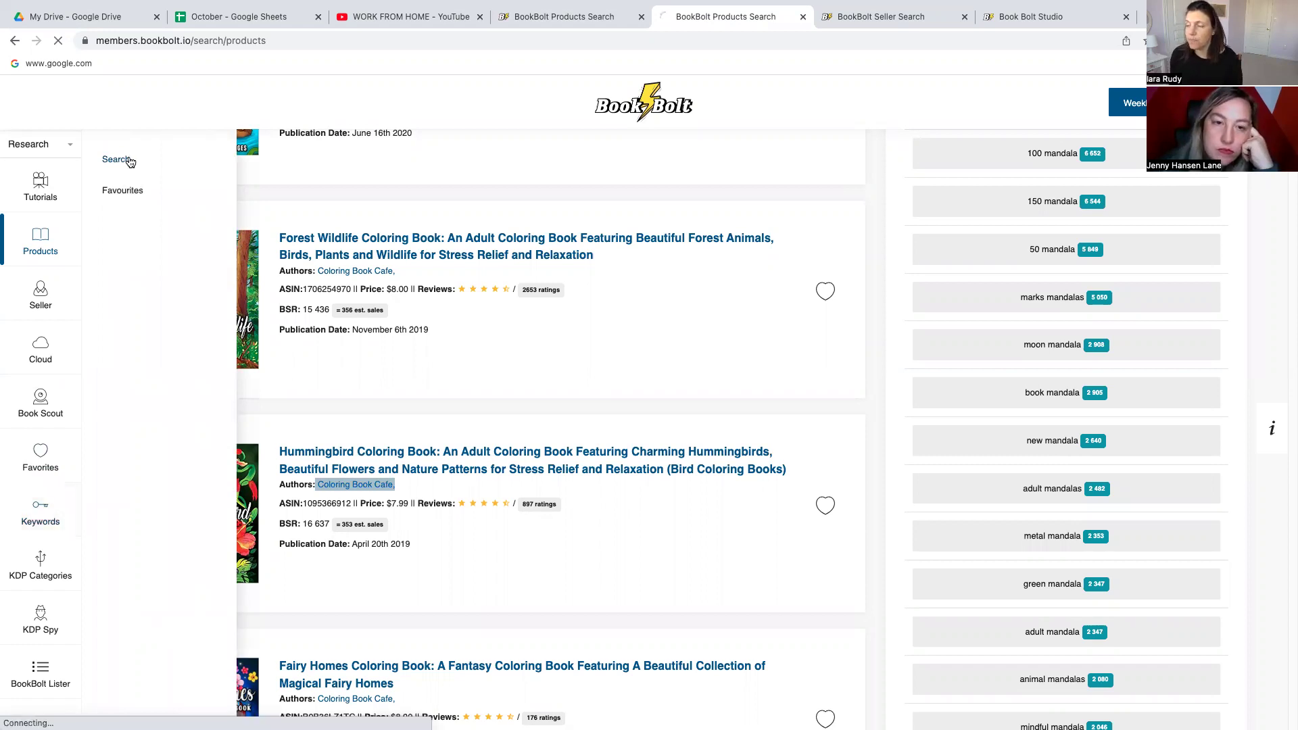
pyautogui.click(130, 160)
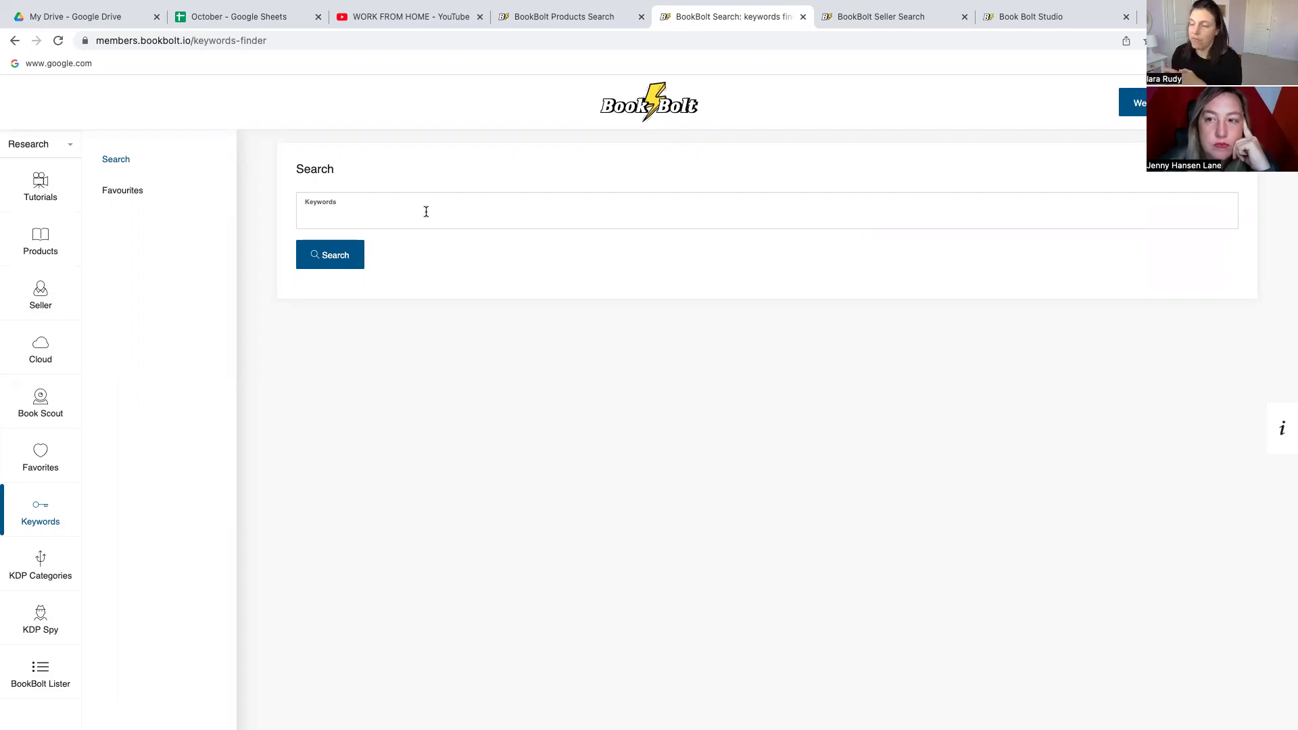
pyautogui.click(426, 211)
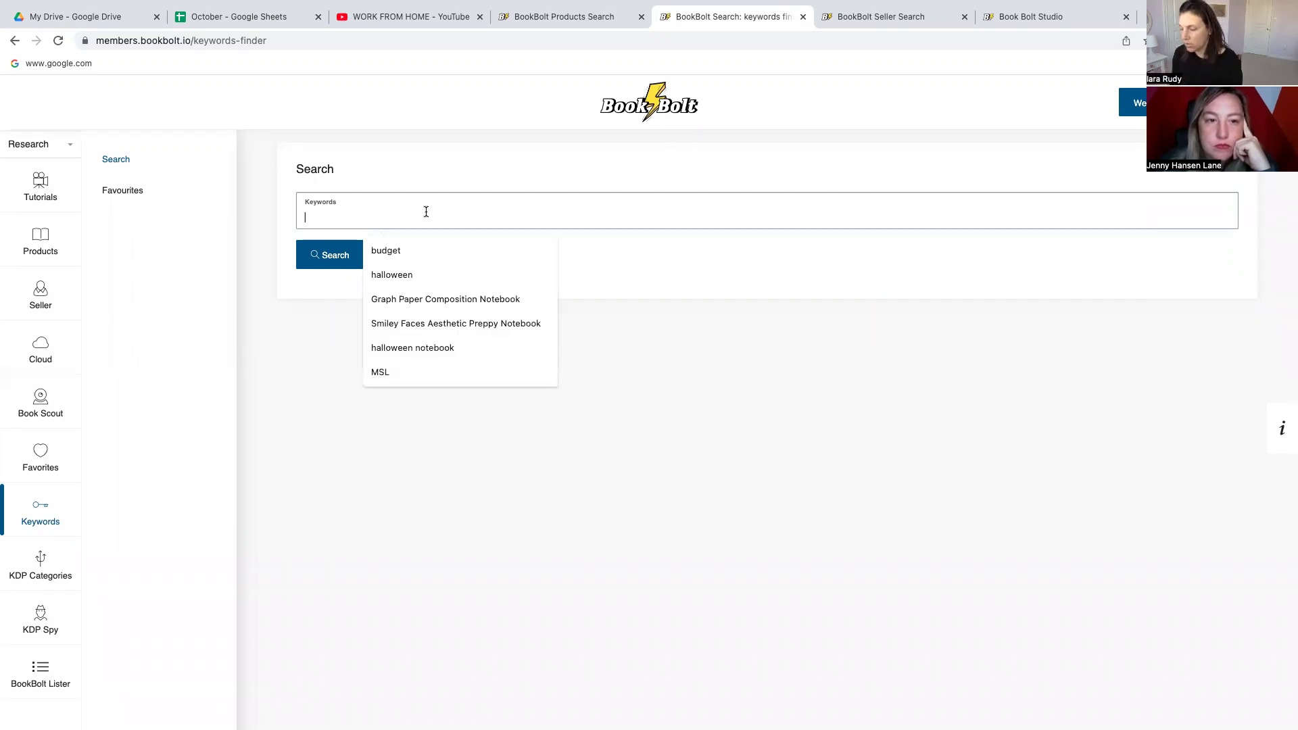
pyautogui.write('man')
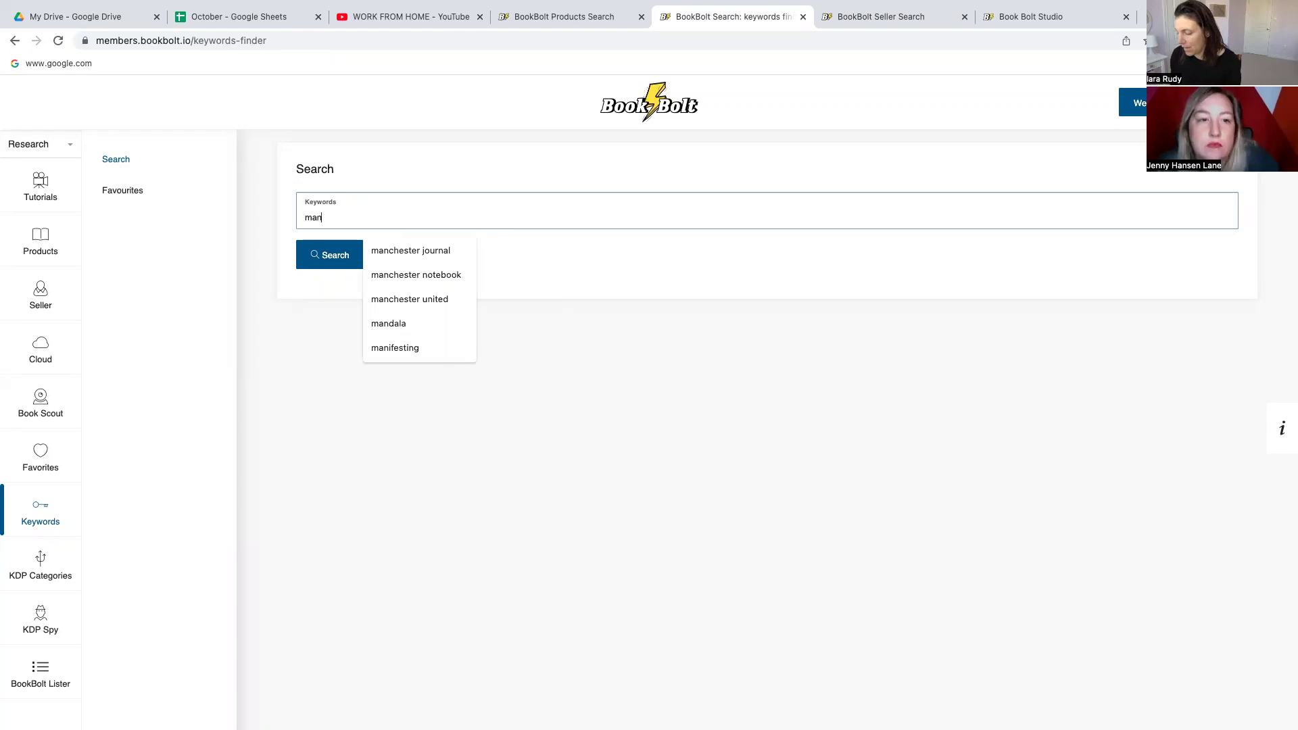
pyautogui.write('dala co')
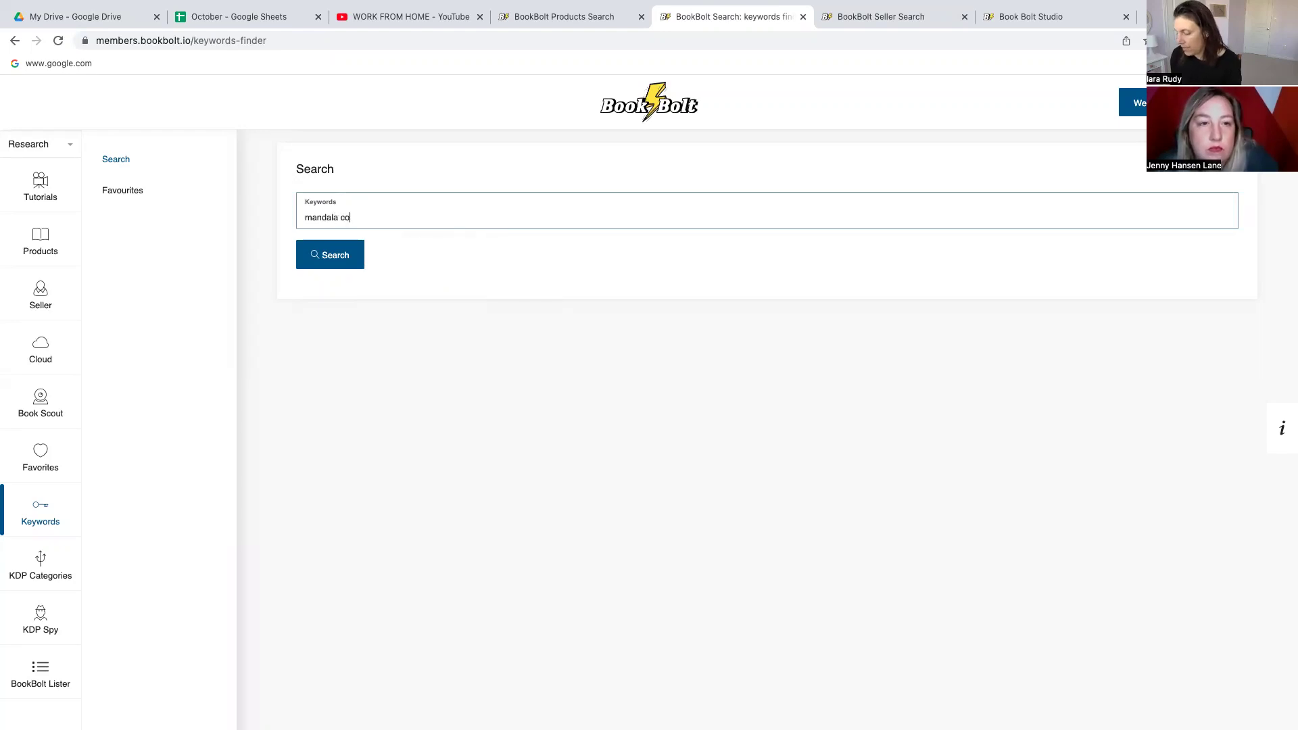
pyautogui.press('BackSpace')
pyautogui.press('BackSpace')
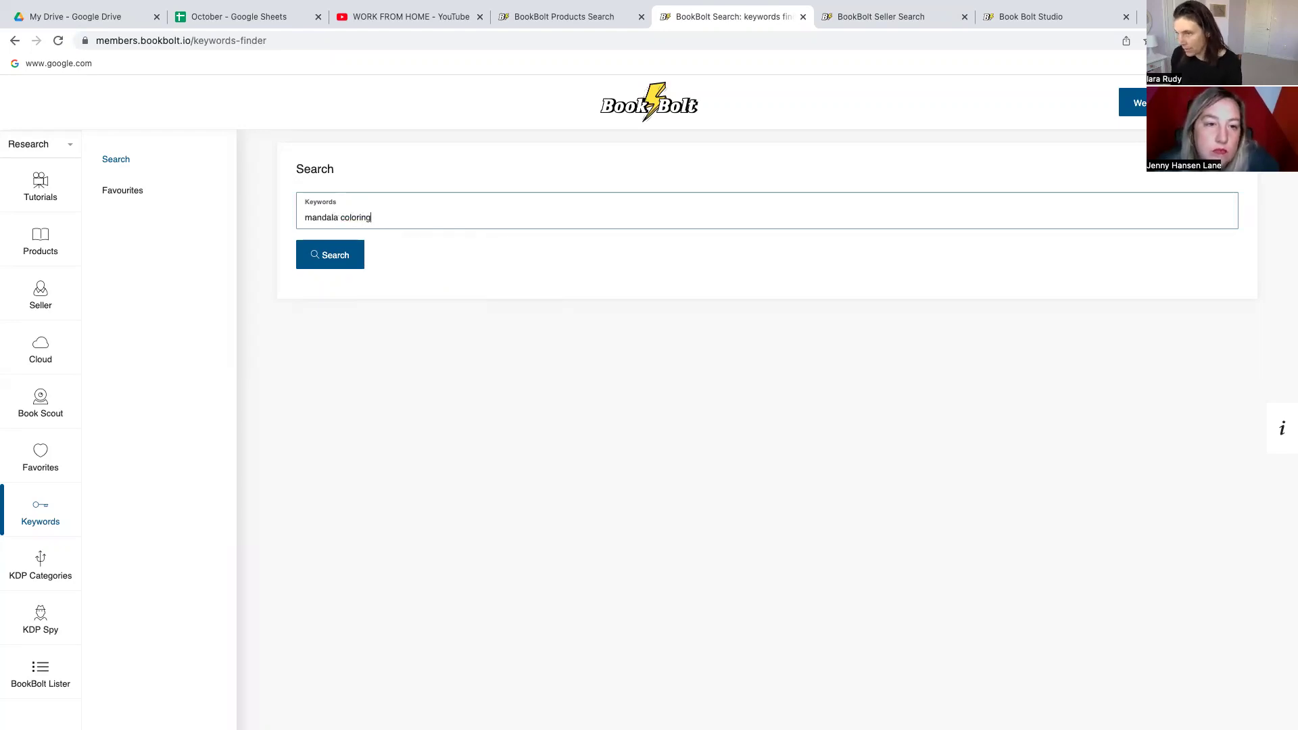
pyautogui.click(299, 259)
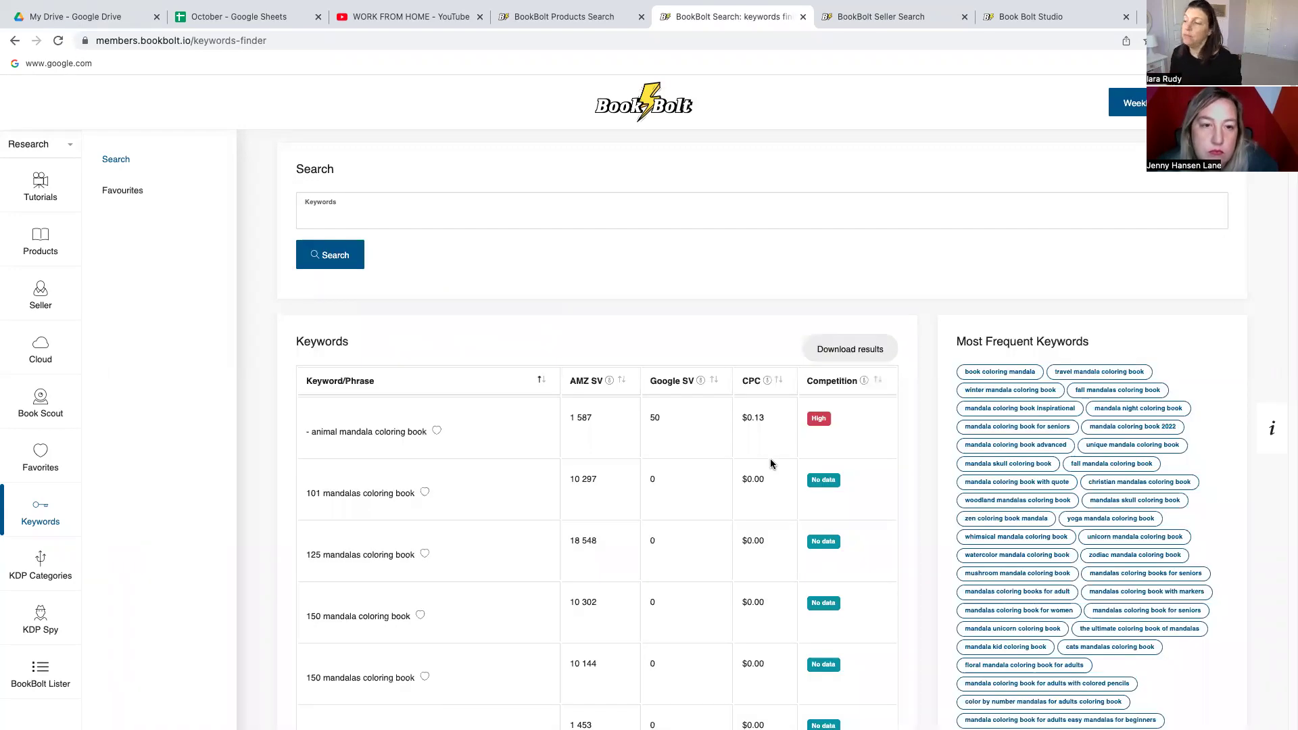
pyautogui.click(621, 380)
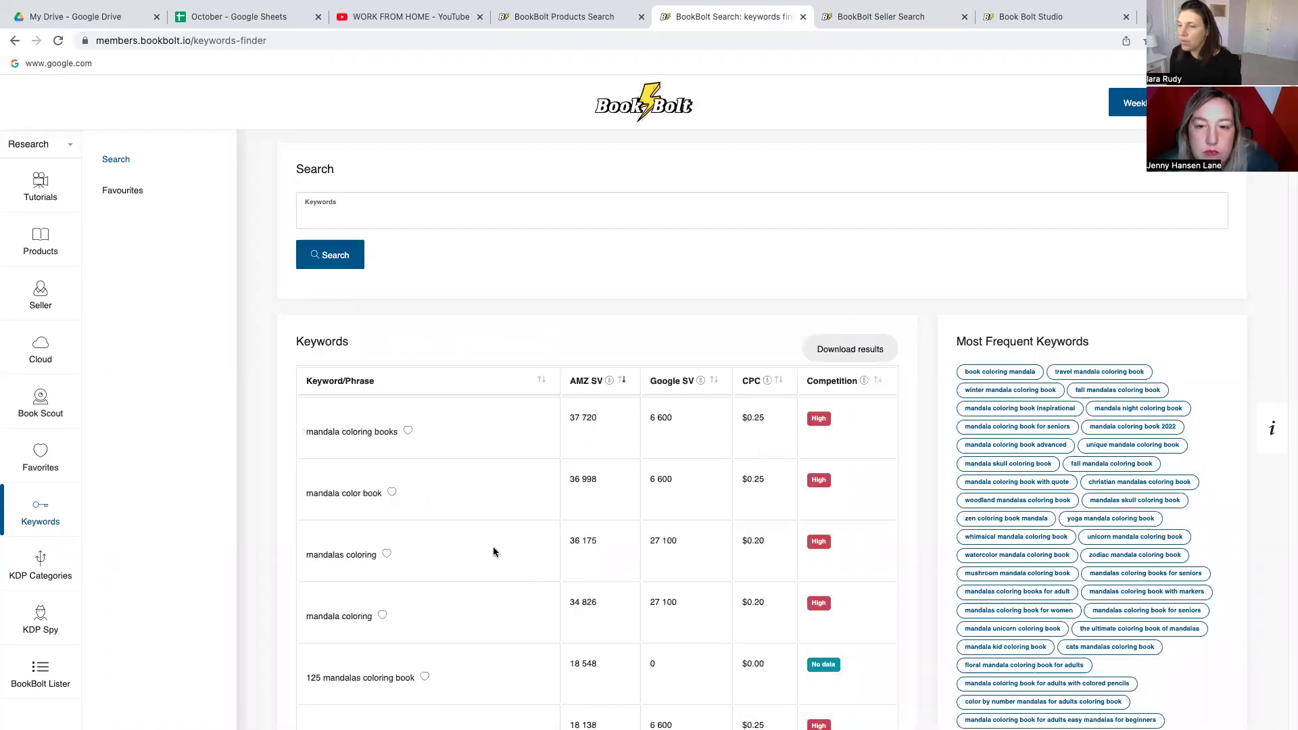
pyautogui.moveTo(307, 447); pyautogui.dragTo(414, 451)
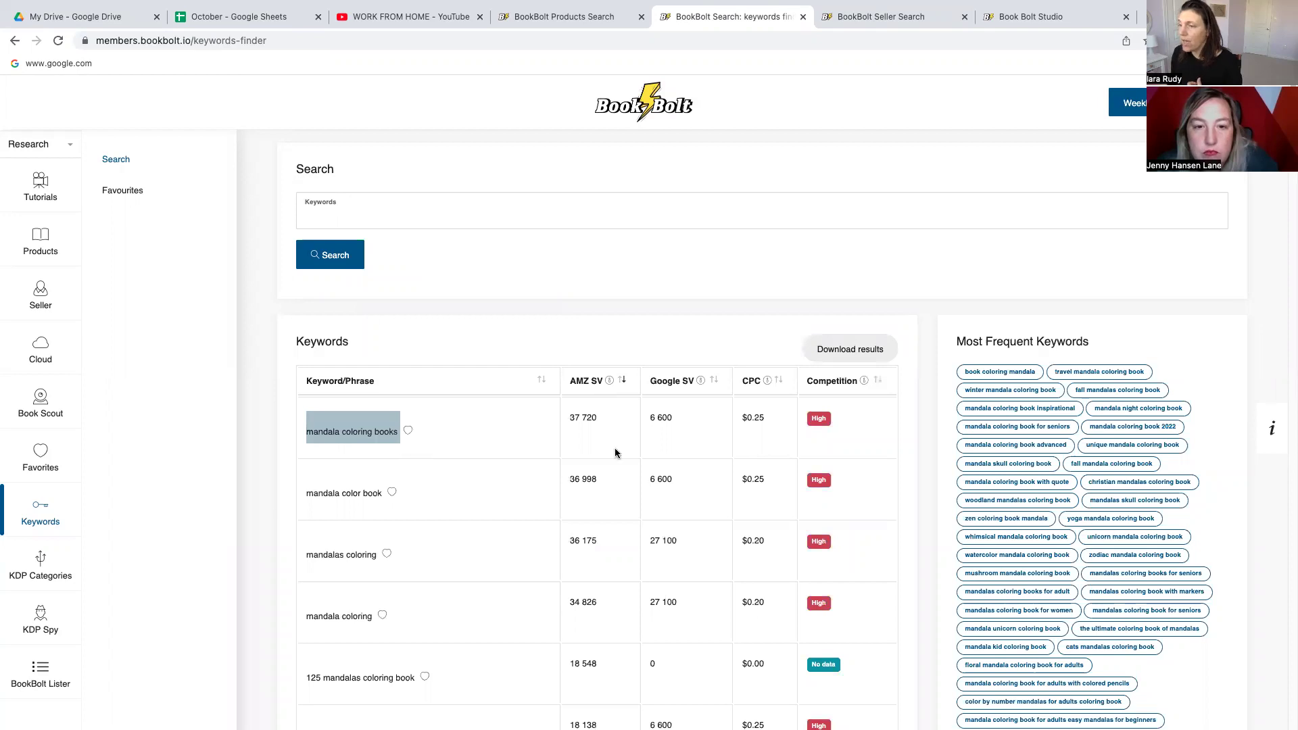
pyautogui.doubleClick(583, 417)
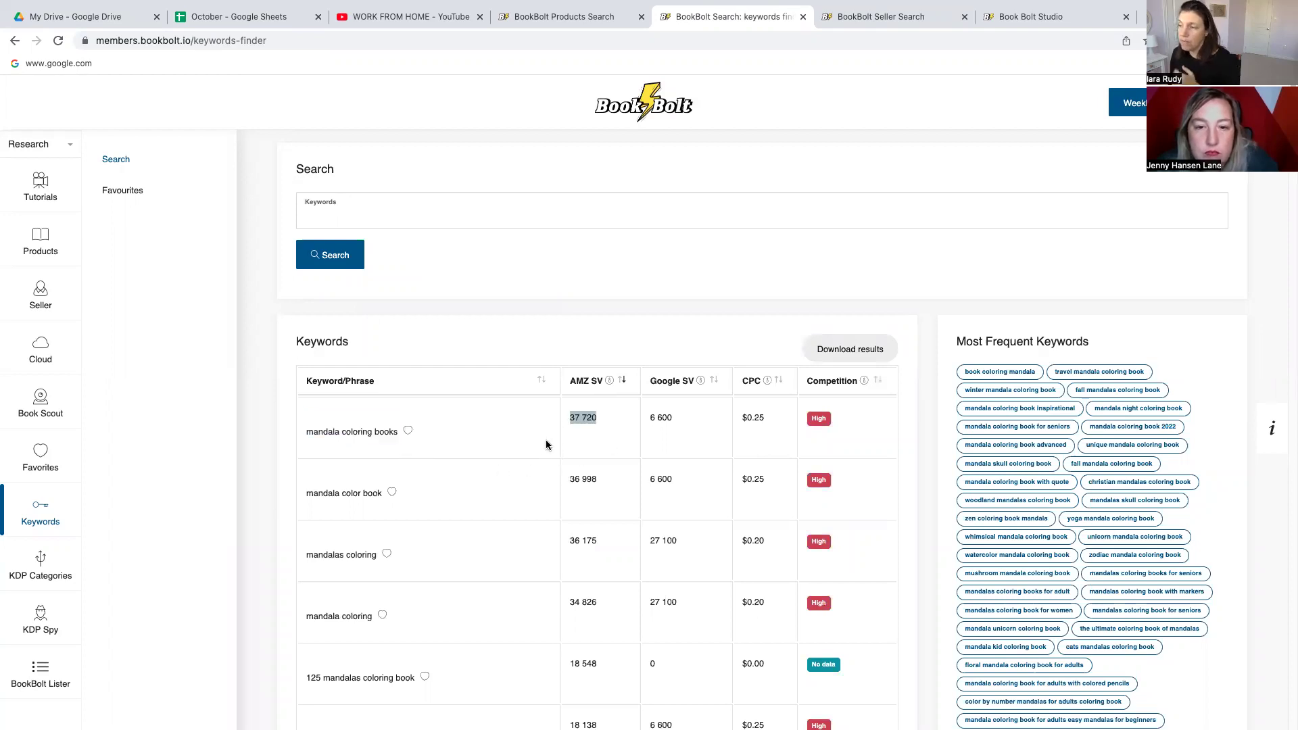
pyautogui.scroll(-1, 699, 416)
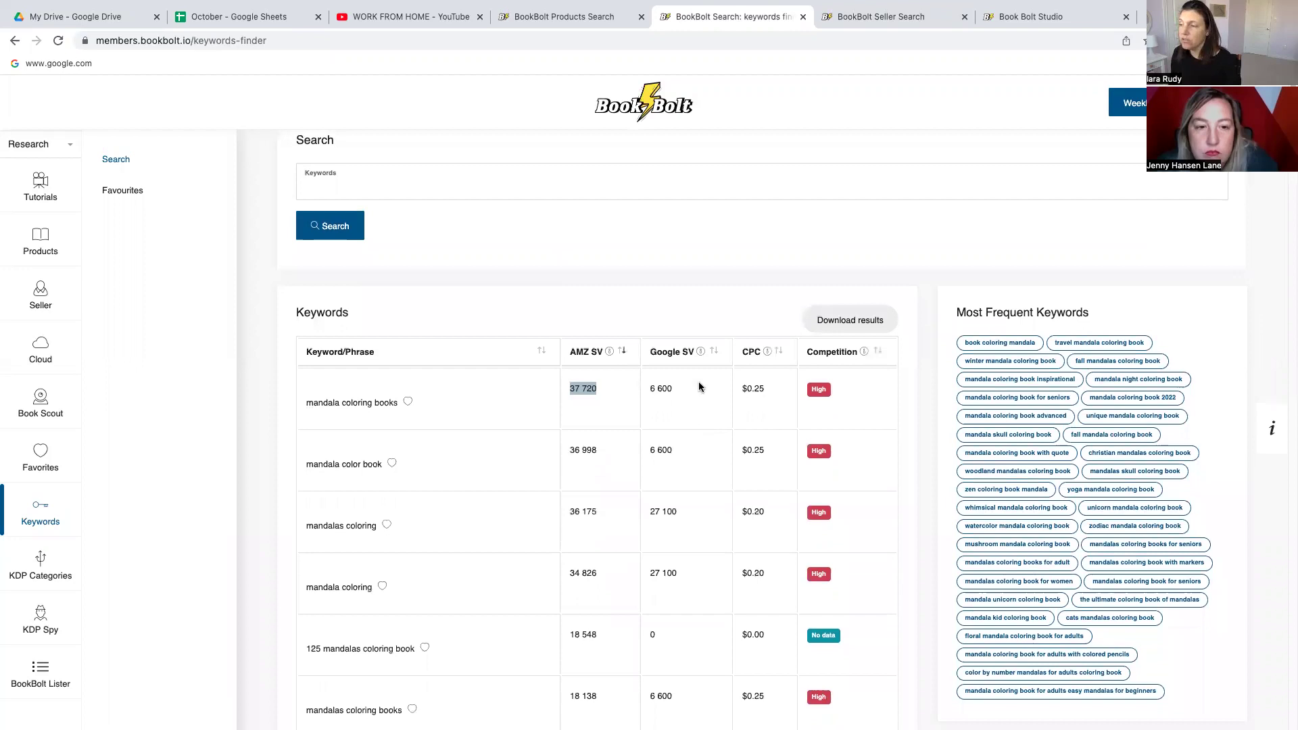
pyautogui.scroll(-1, 700, 388)
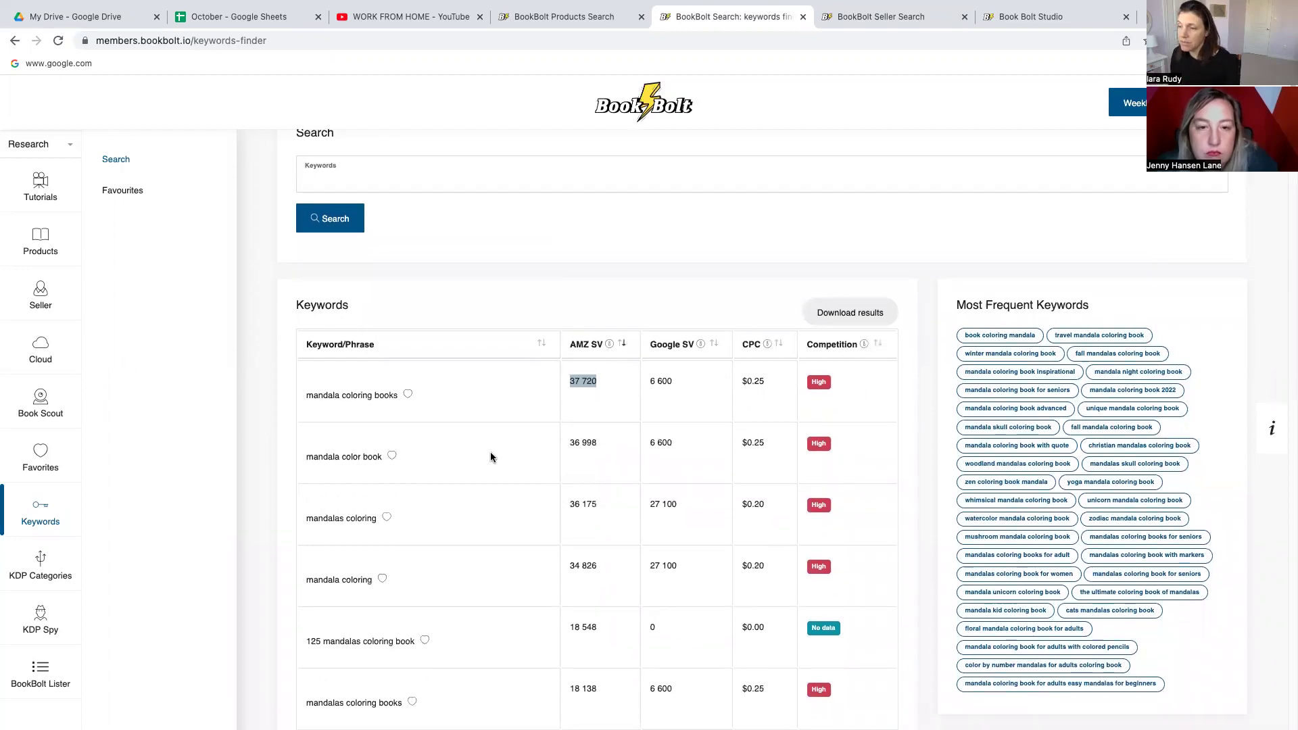
pyautogui.scroll(-1, 492, 452)
pyautogui.moveTo(304, 412); pyautogui.dragTo(390, 424)
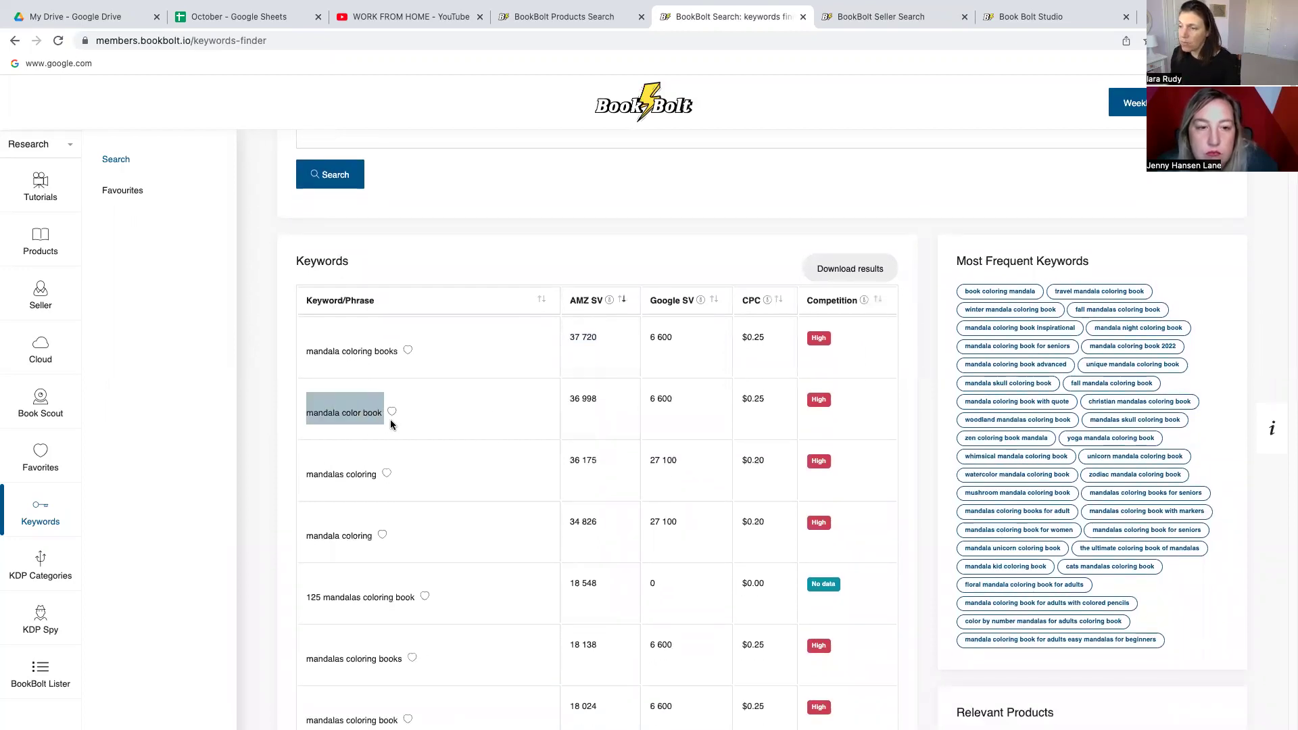
pyautogui.moveTo(600, 398); pyautogui.dragTo(552, 402)
pyautogui.scroll(-3, 499, 544)
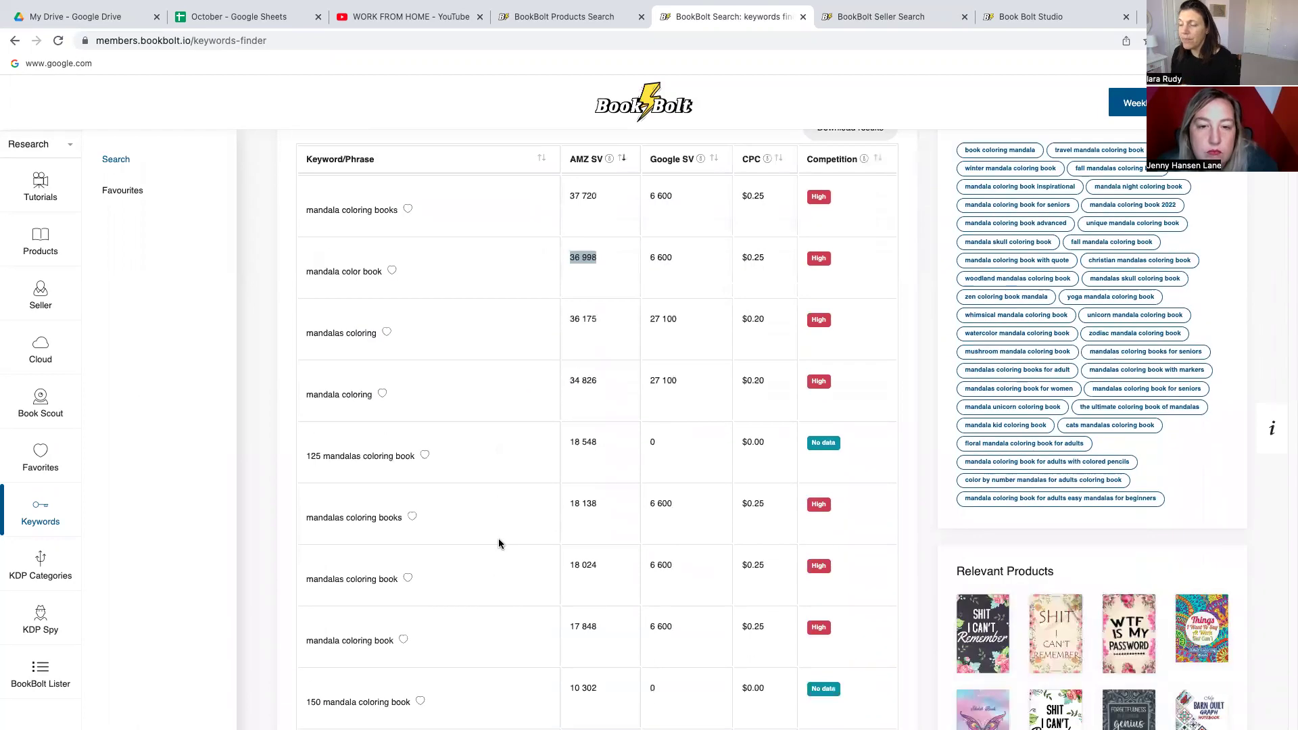
pyautogui.scroll(-2, 500, 553)
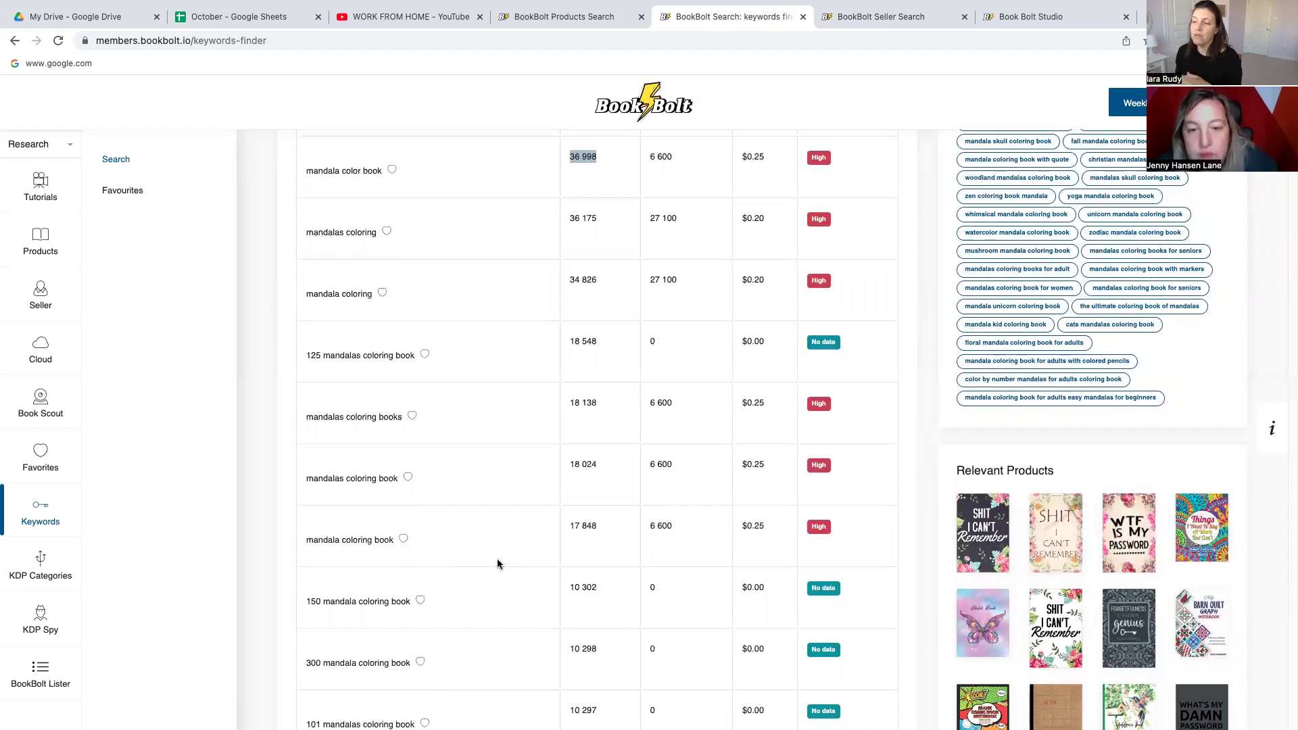
pyautogui.scroll(3, 498, 564)
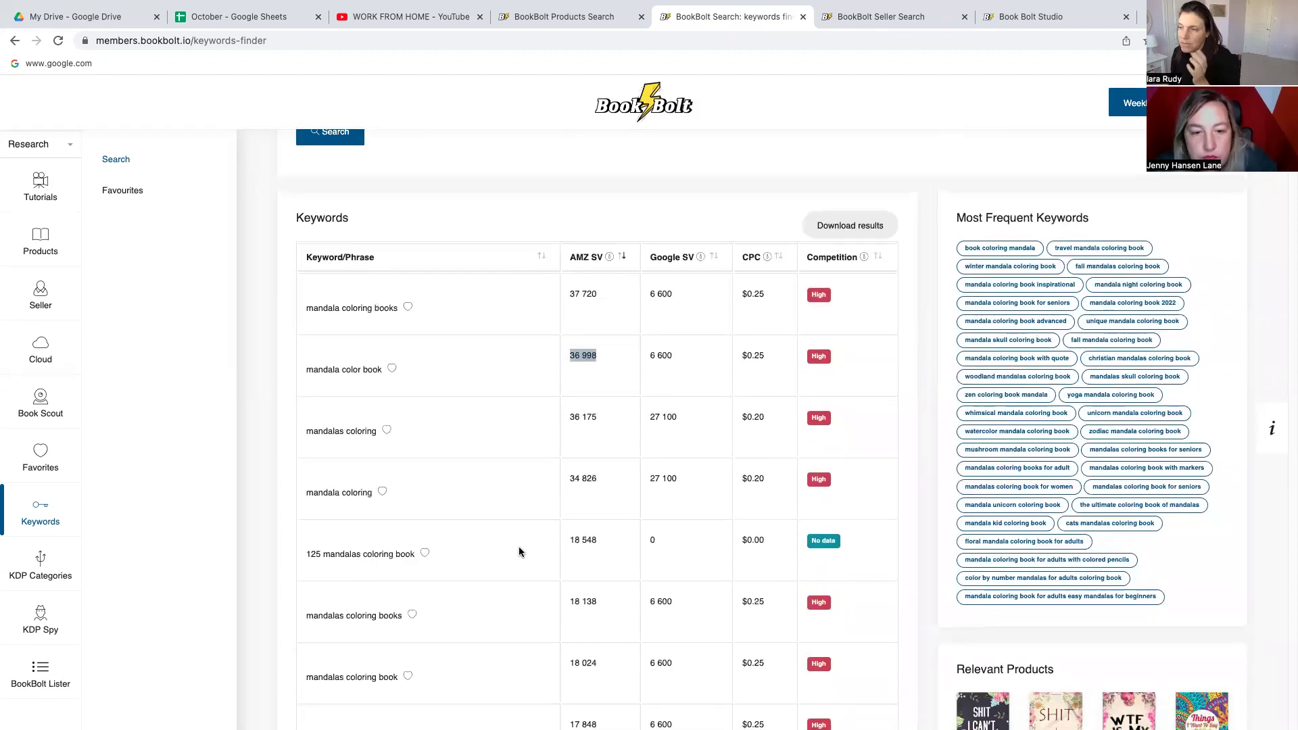
pyautogui.scroll(-3, 519, 546)
pyautogui.scroll(-3, 518, 546)
pyautogui.scroll(-2, 518, 547)
pyautogui.scroll(-1, 518, 546)
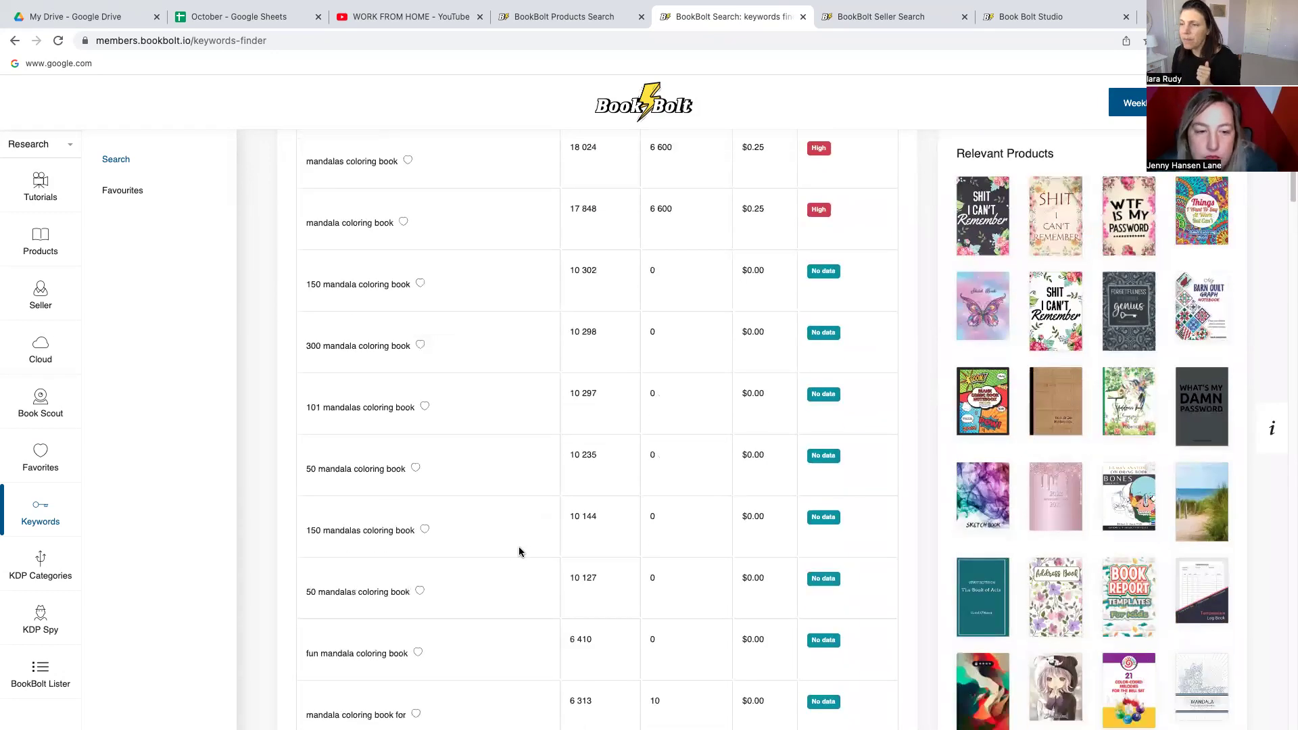
pyautogui.scroll(-2, 513, 548)
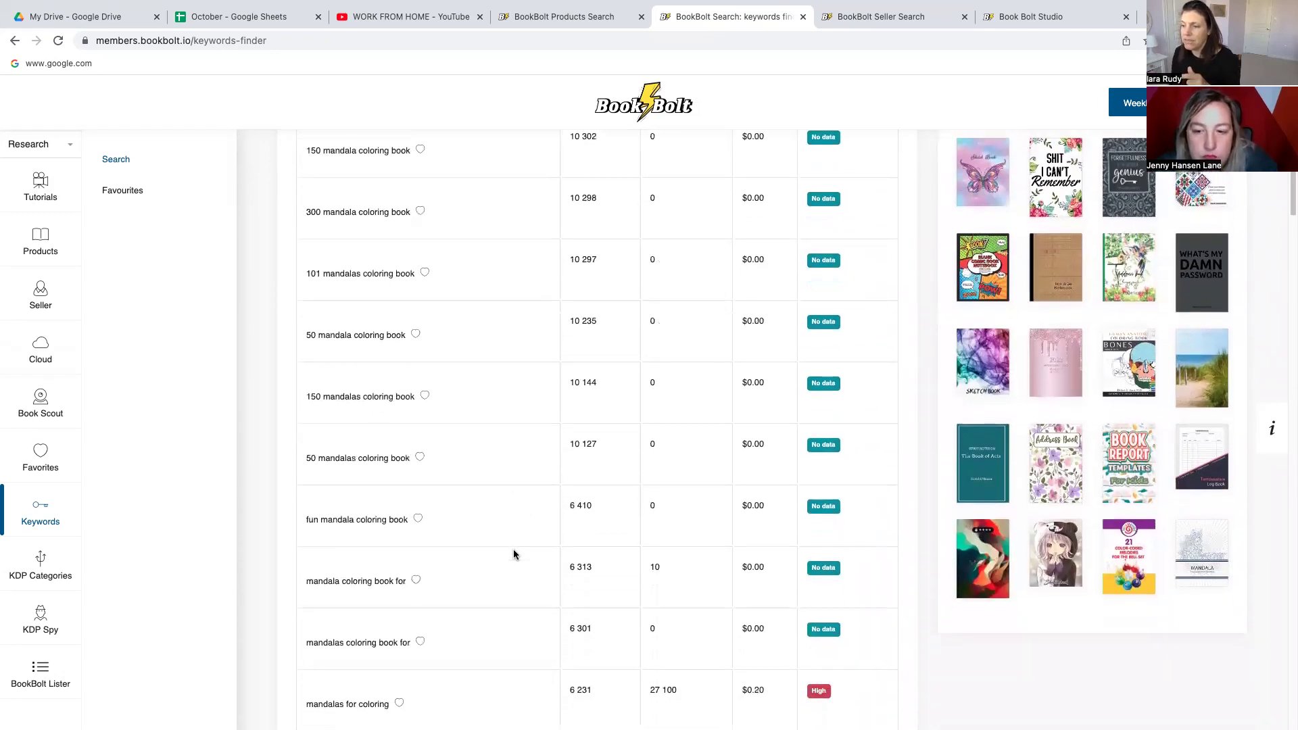
pyautogui.scroll(-1, 514, 553)
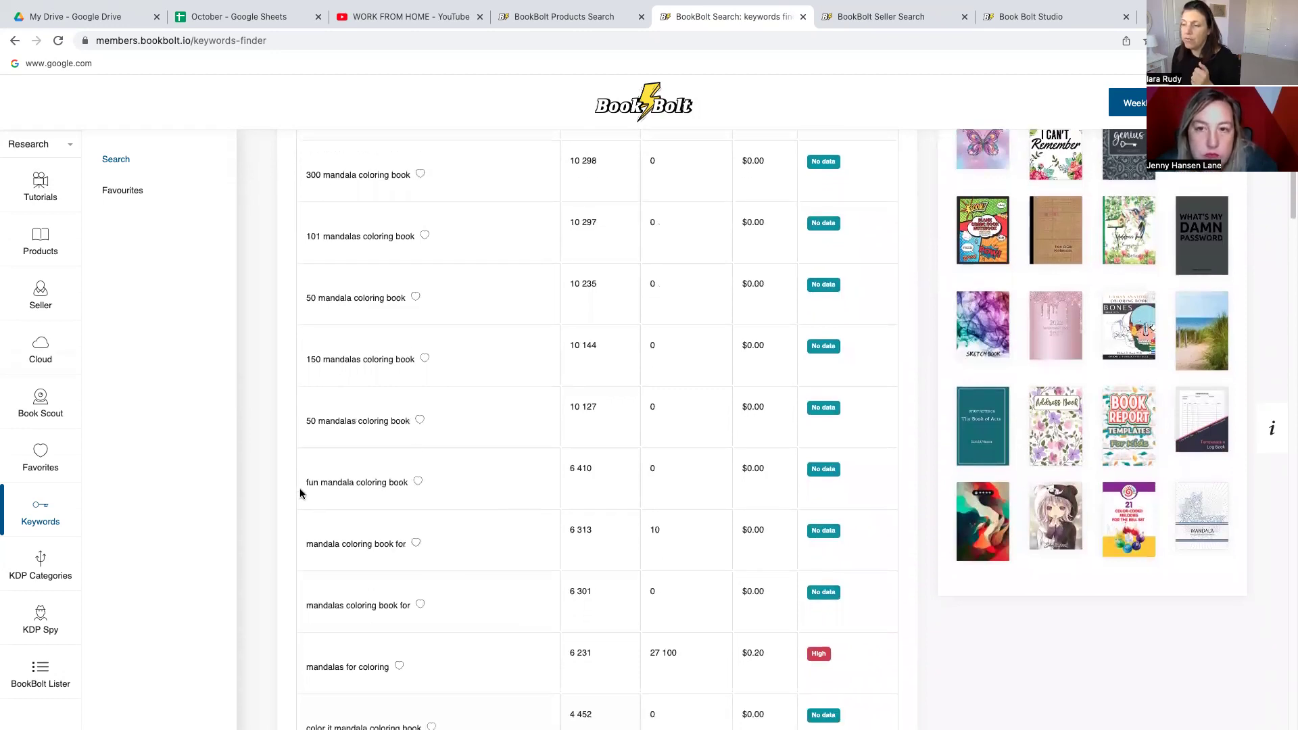
pyautogui.moveTo(361, 498); pyautogui.dragTo(435, 525)
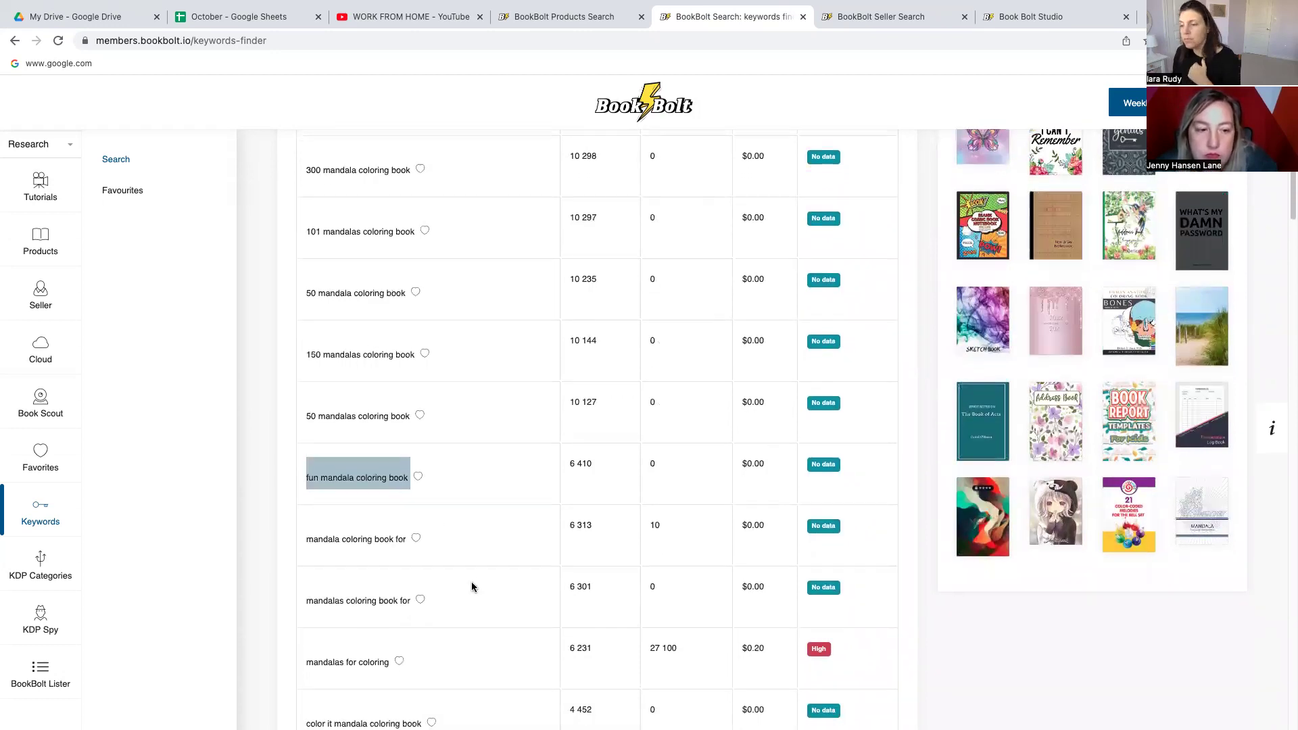
pyautogui.scroll(-5, 469, 584)
pyautogui.scroll(-1, 289, 619)
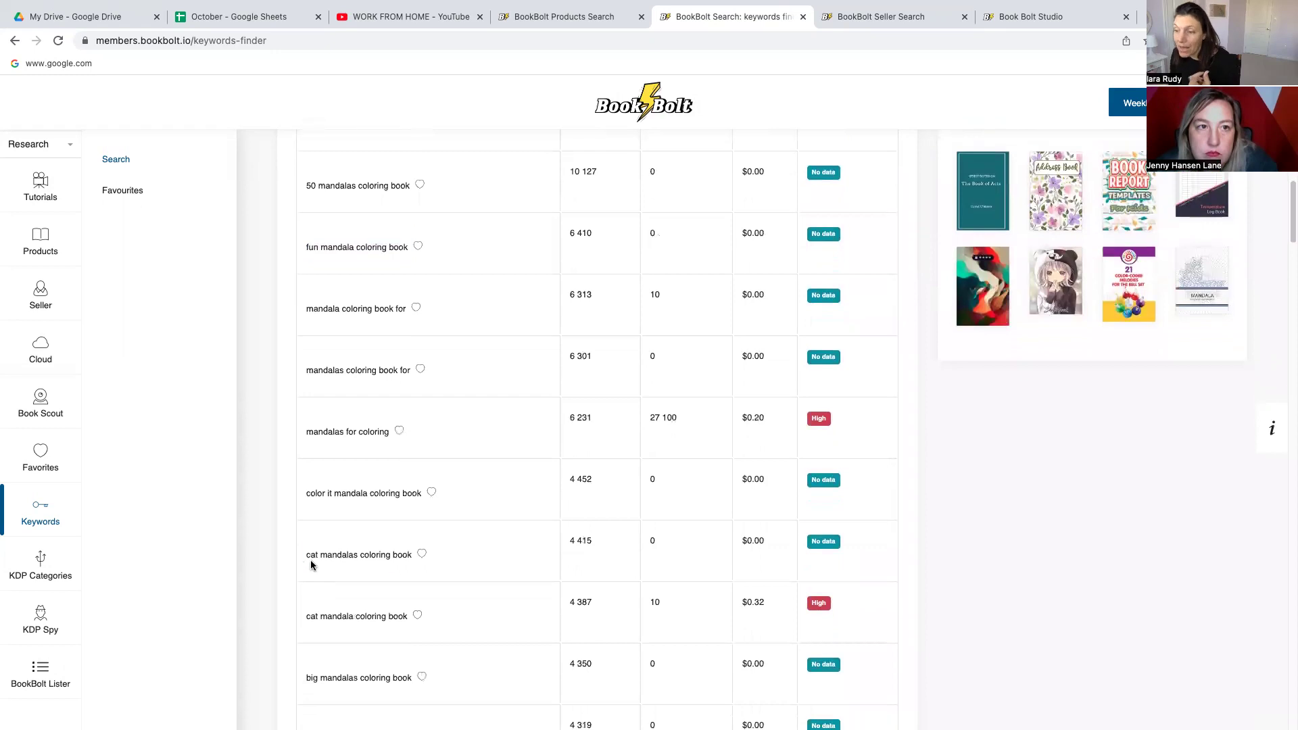
pyautogui.moveTo(306, 556); pyautogui.dragTo(411, 567)
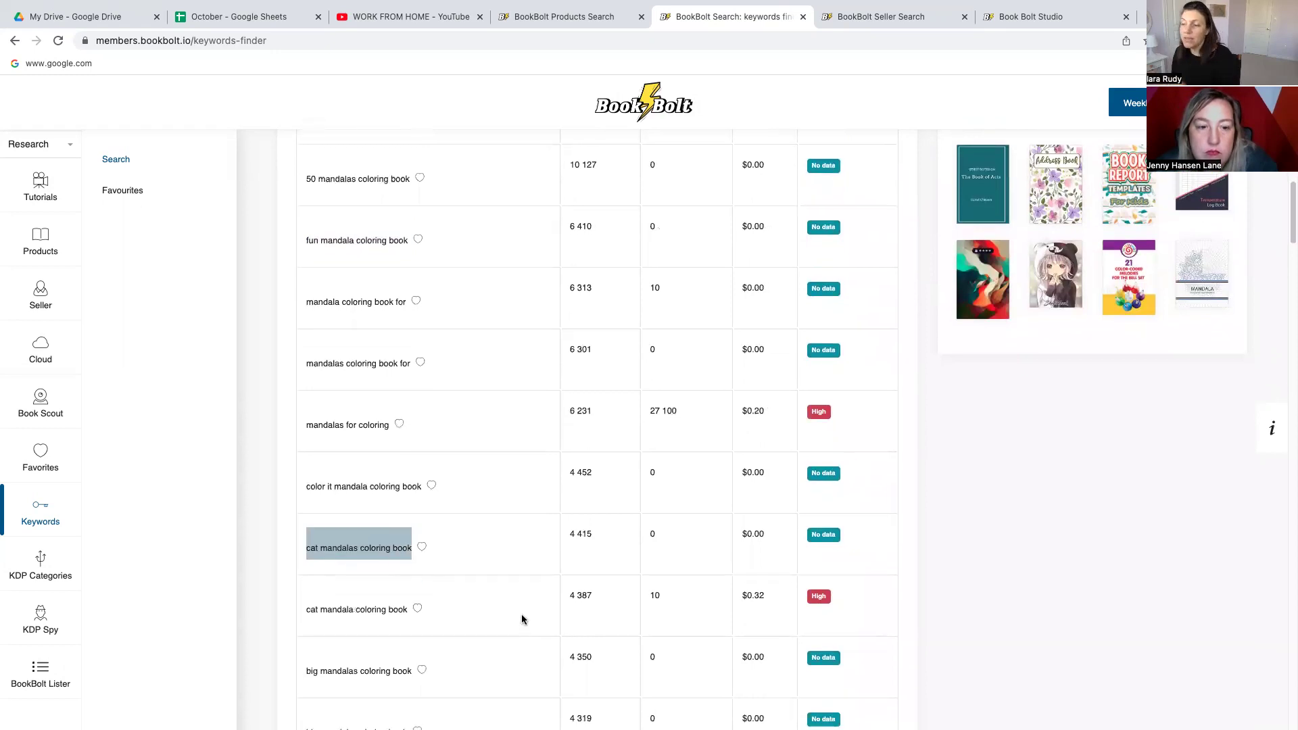
pyautogui.scroll(-1, 523, 629)
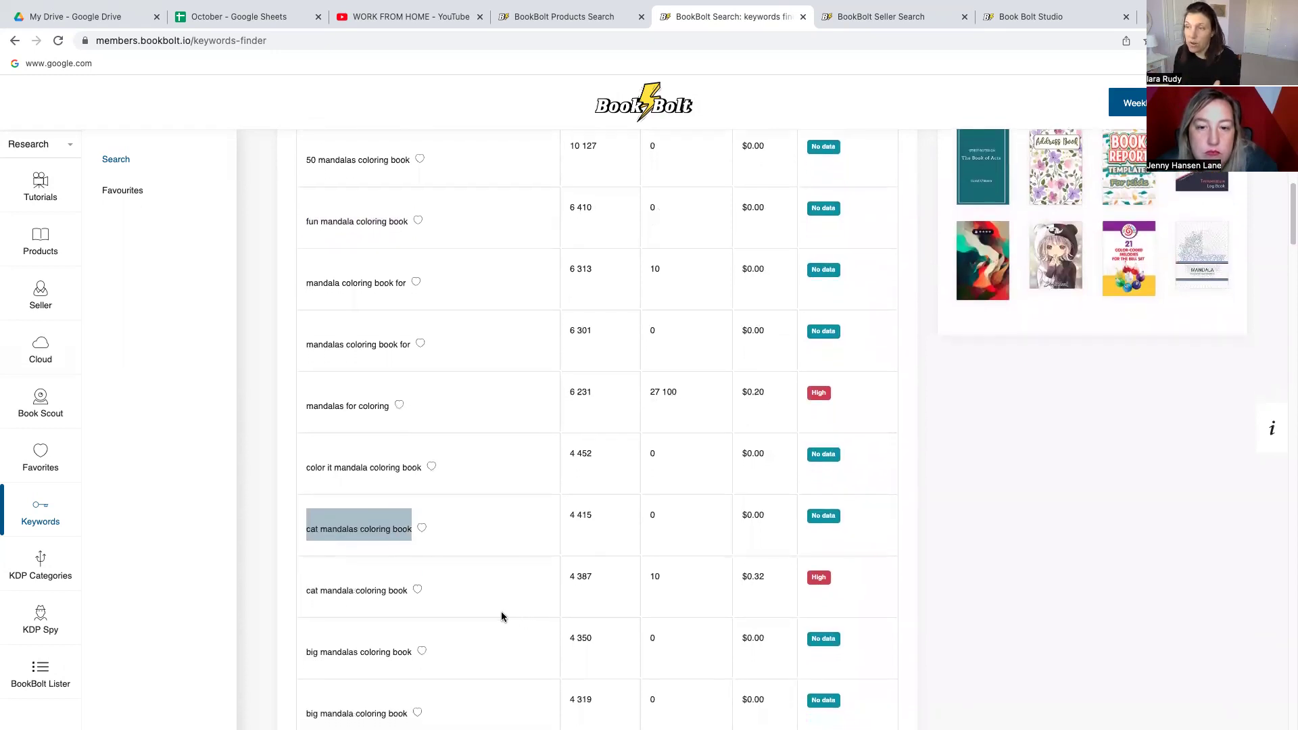
pyautogui.scroll(-2, 501, 611)
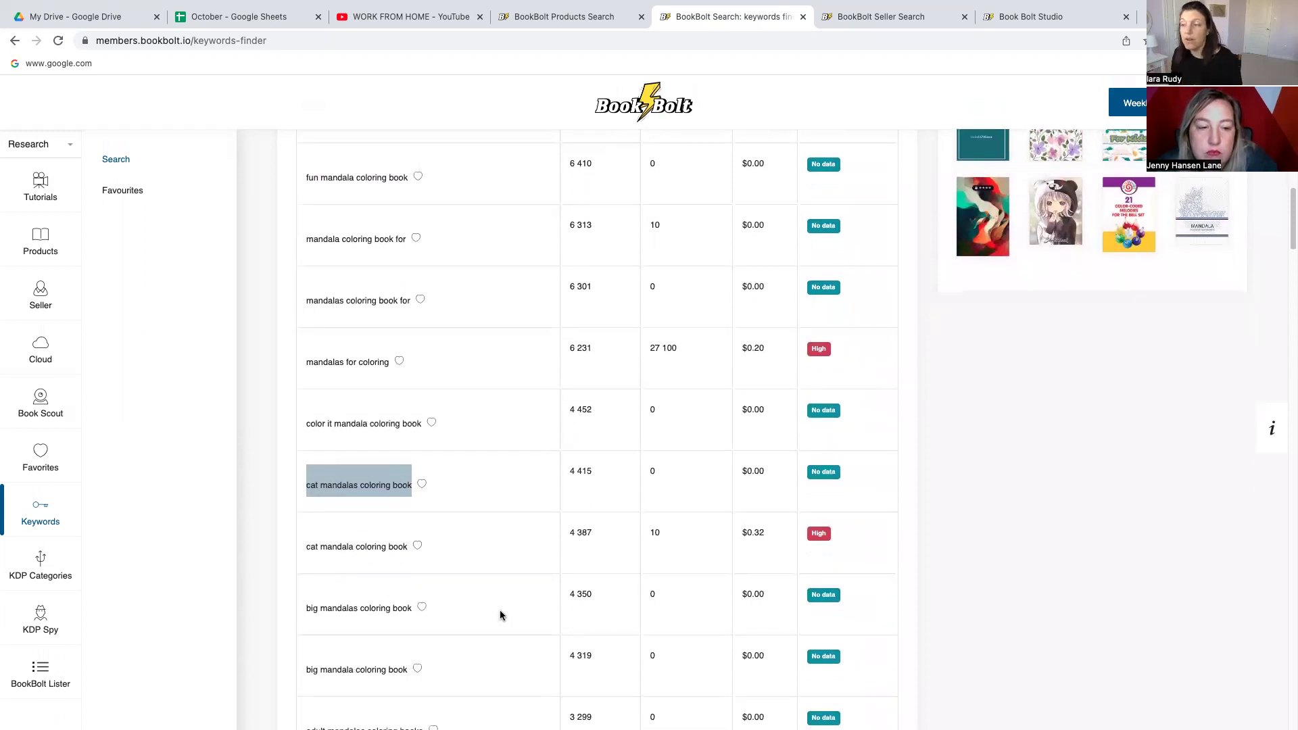
pyautogui.scroll(-2, 500, 615)
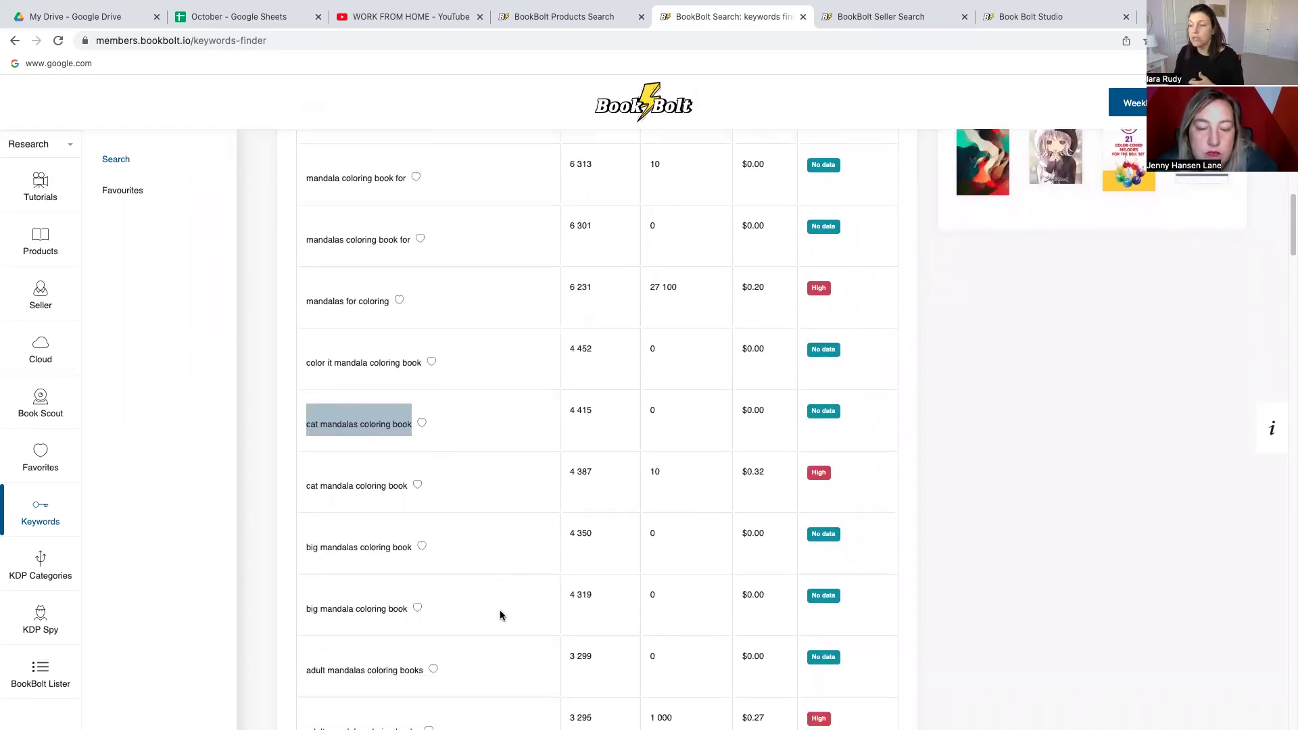
pyautogui.scroll(-3, 500, 615)
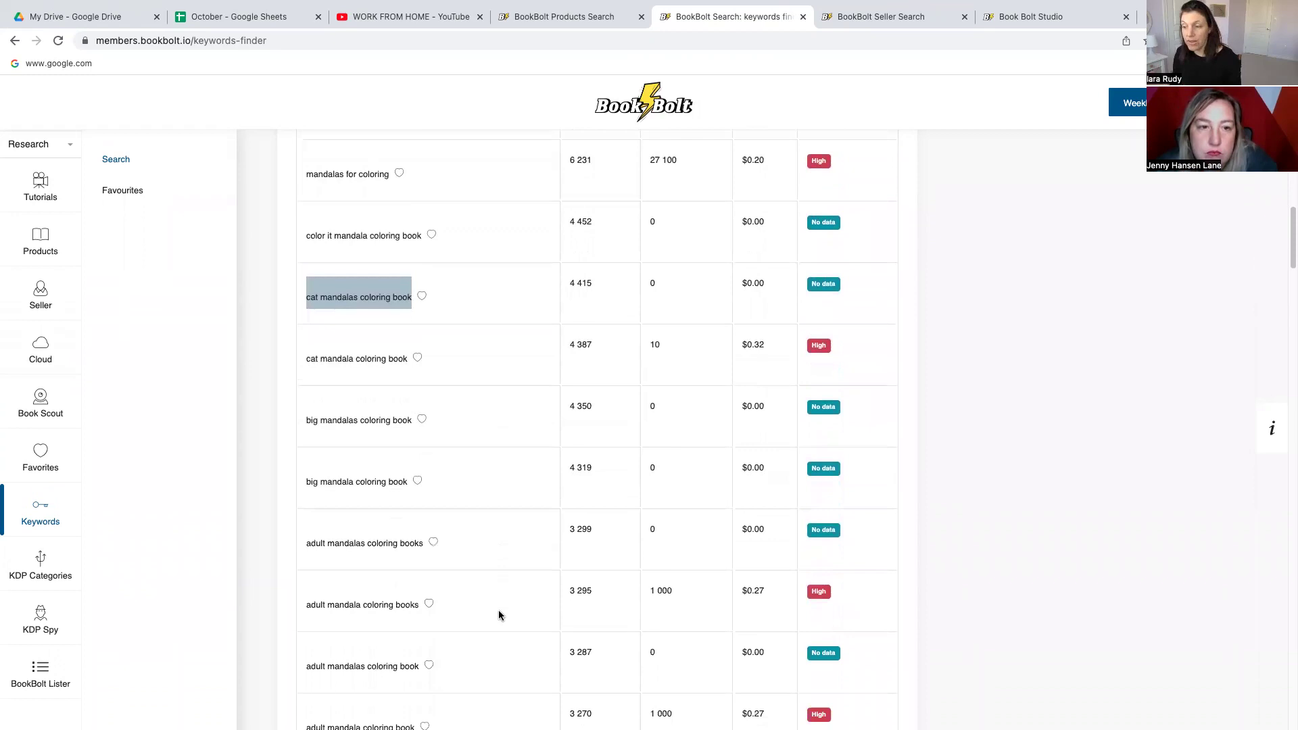
pyautogui.scroll(-2, 500, 614)
pyautogui.scroll(-2, 500, 615)
pyautogui.scroll(-2, 500, 614)
pyautogui.scroll(-1, 482, 603)
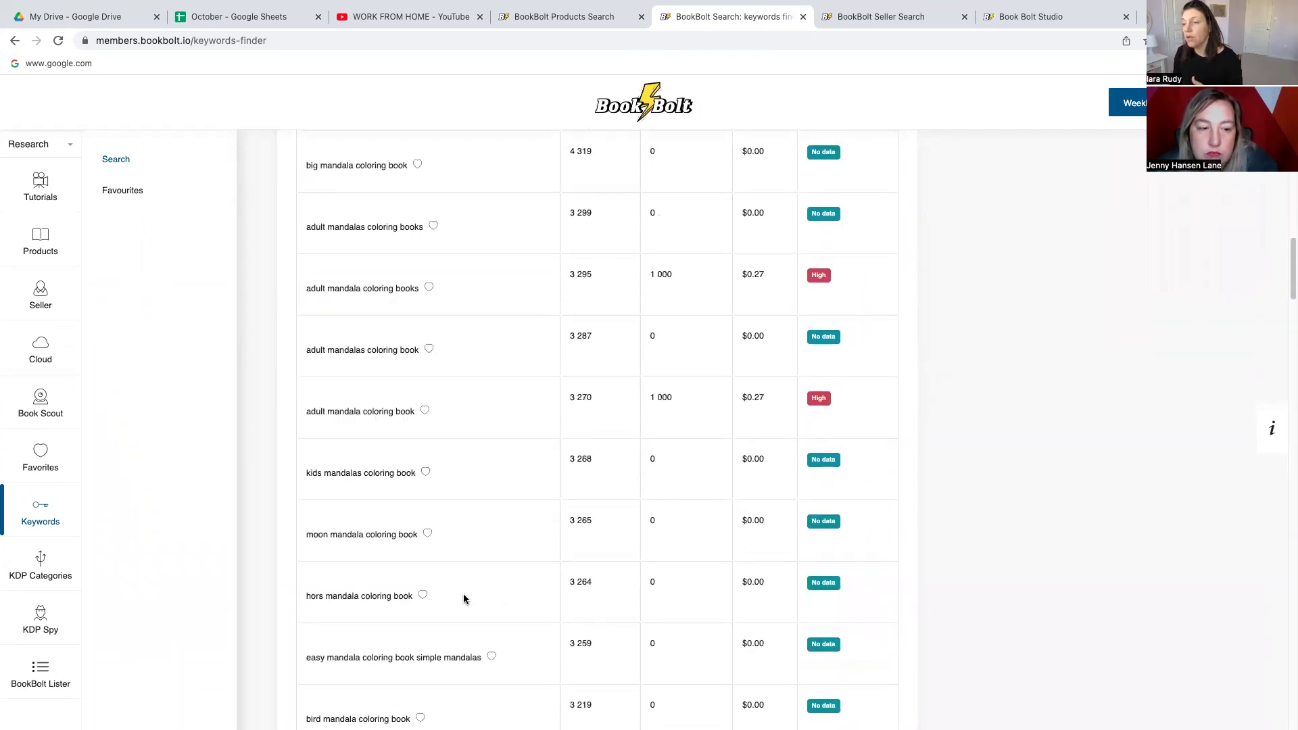
pyautogui.moveTo(300, 475); pyautogui.dragTo(433, 472)
pyautogui.moveTo(306, 535); pyautogui.dragTo(418, 536)
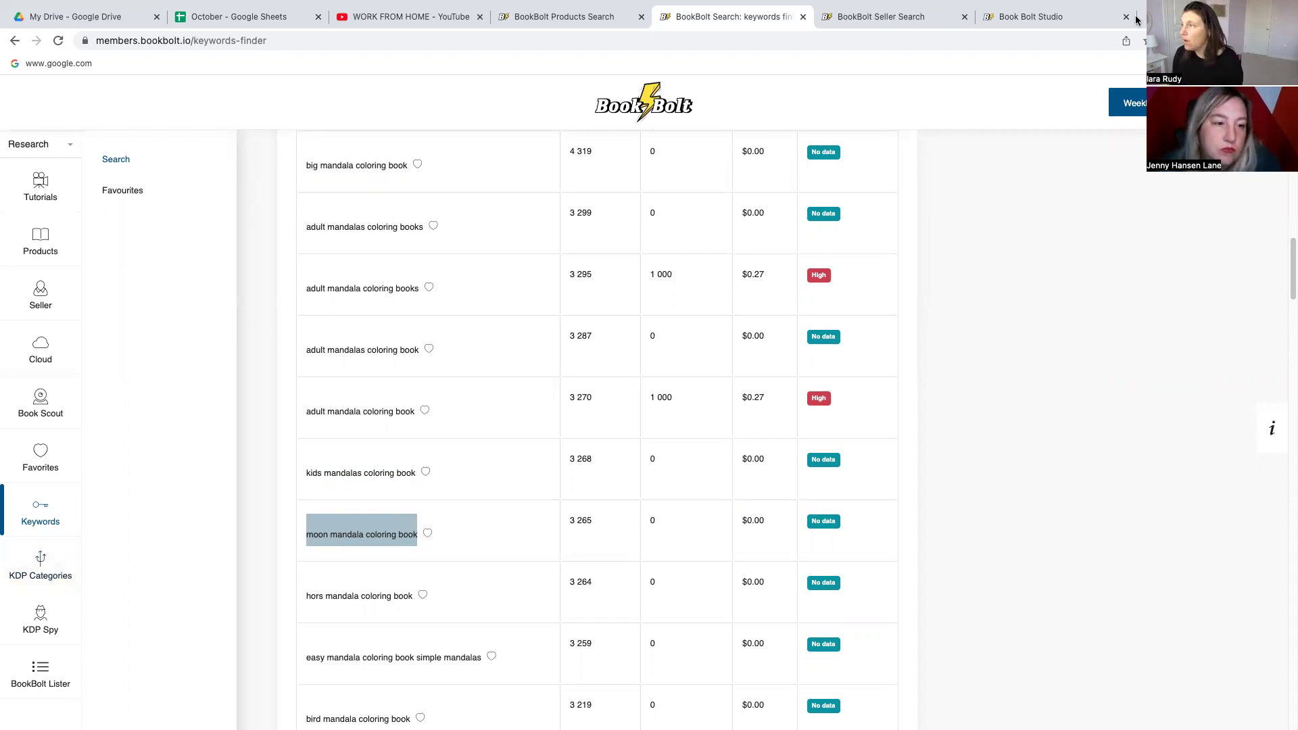
pyautogui.moveTo(824, 704)
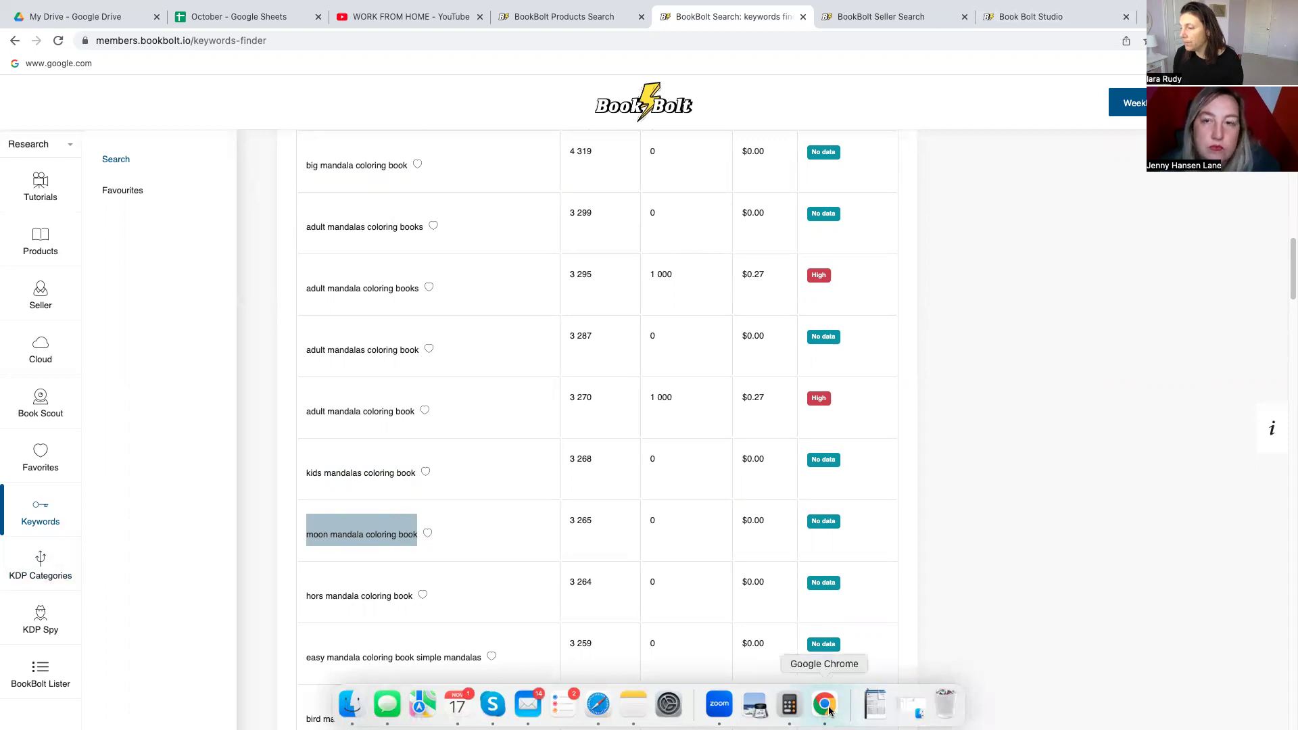
# Search Amazon for 'mandala coloring book' and start a BookBolt extension product scan.
pyautogui.press('super+t')
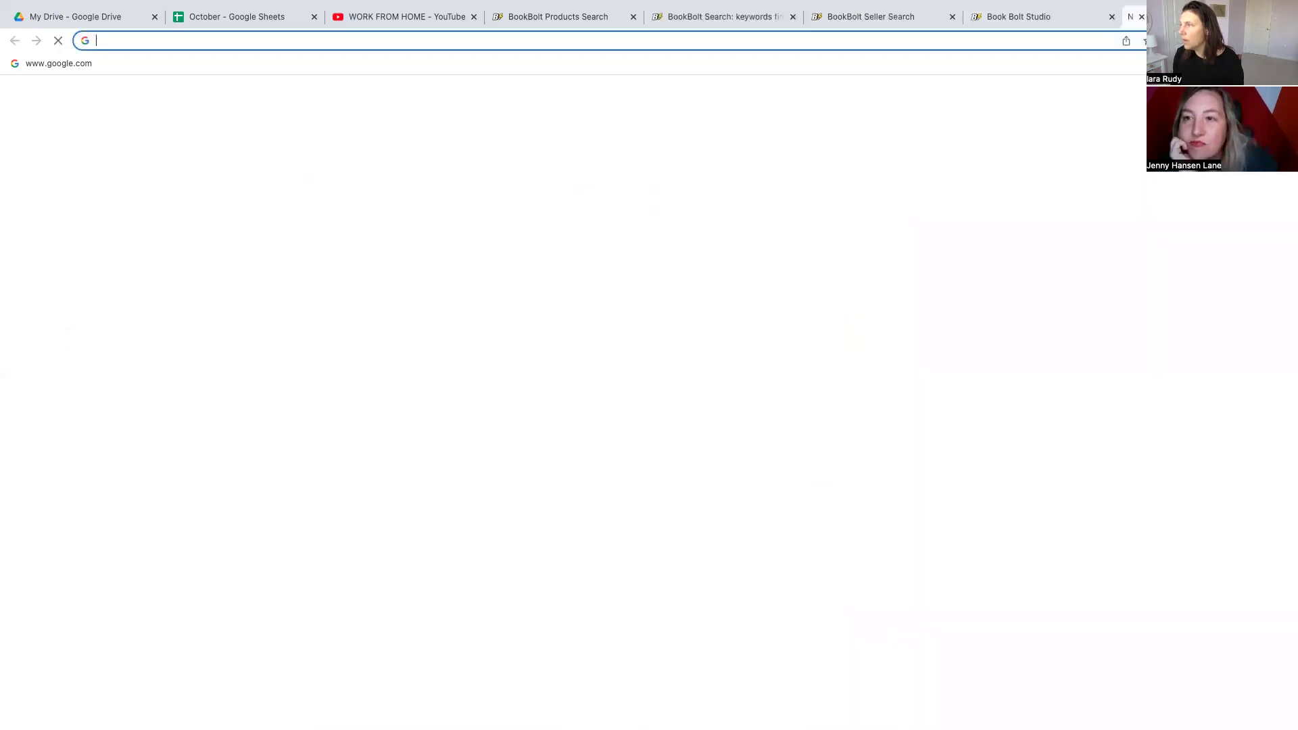
pyautogui.write('amazon')
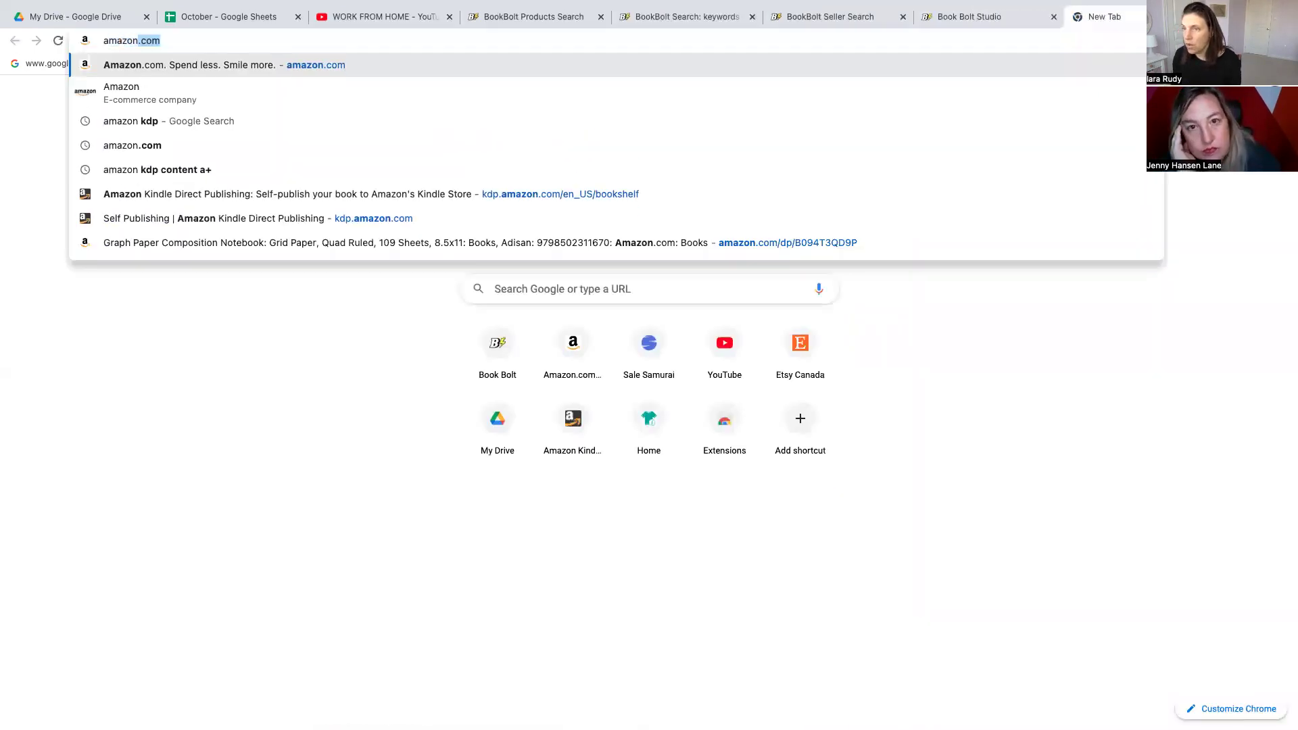
pyautogui.press('Return')
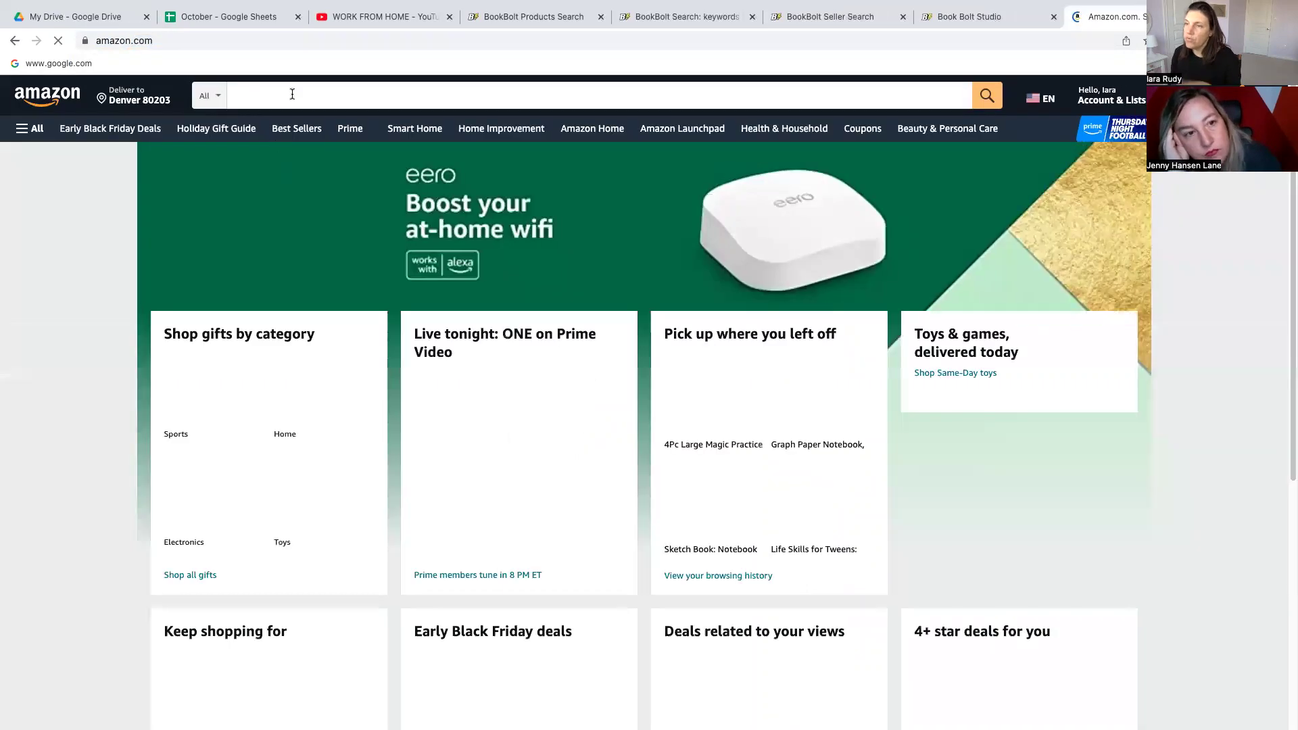
pyautogui.click(292, 95)
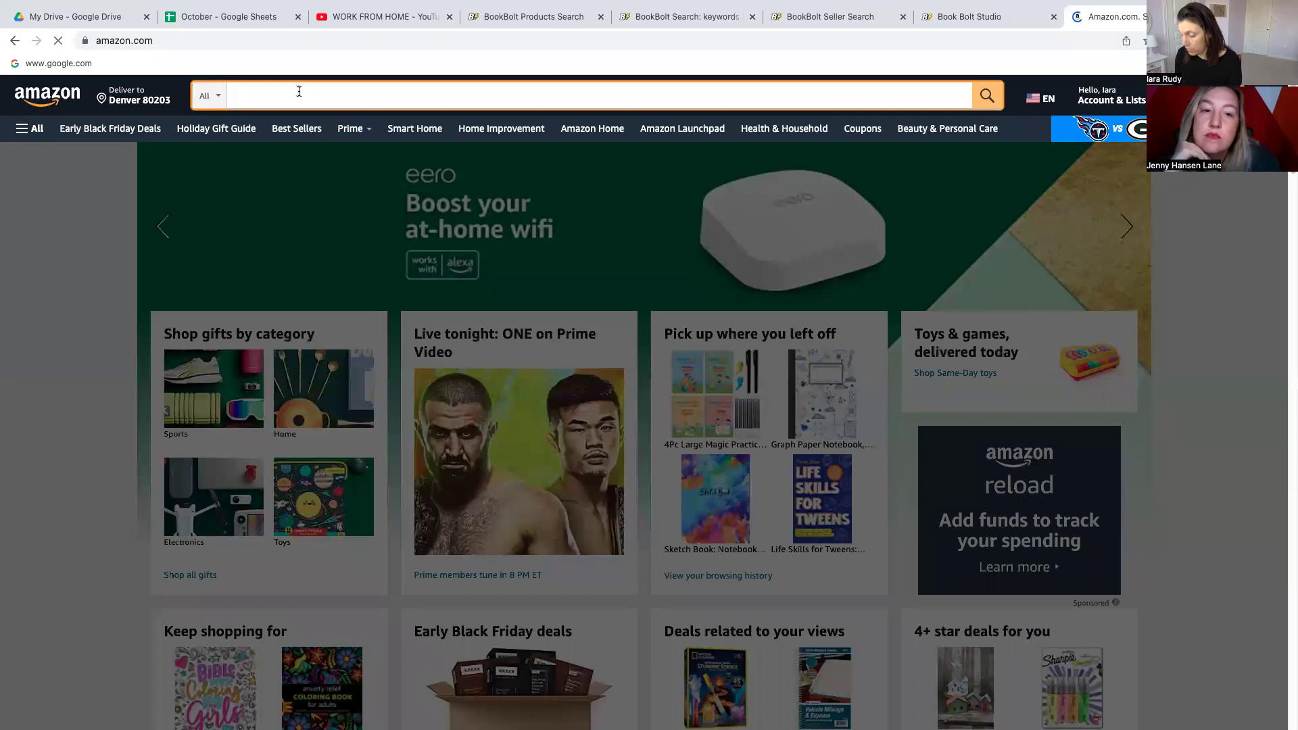
pyautogui.write('manda')
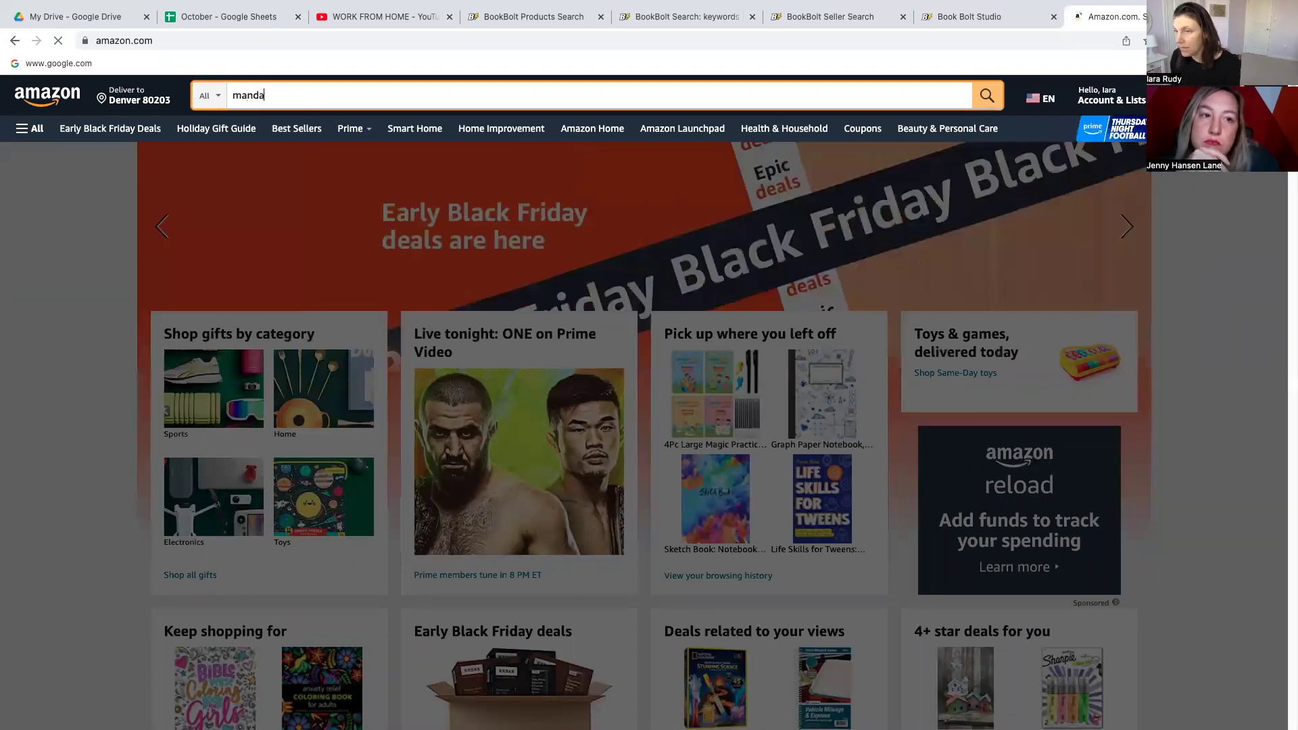
pyautogui.write('la coloring')
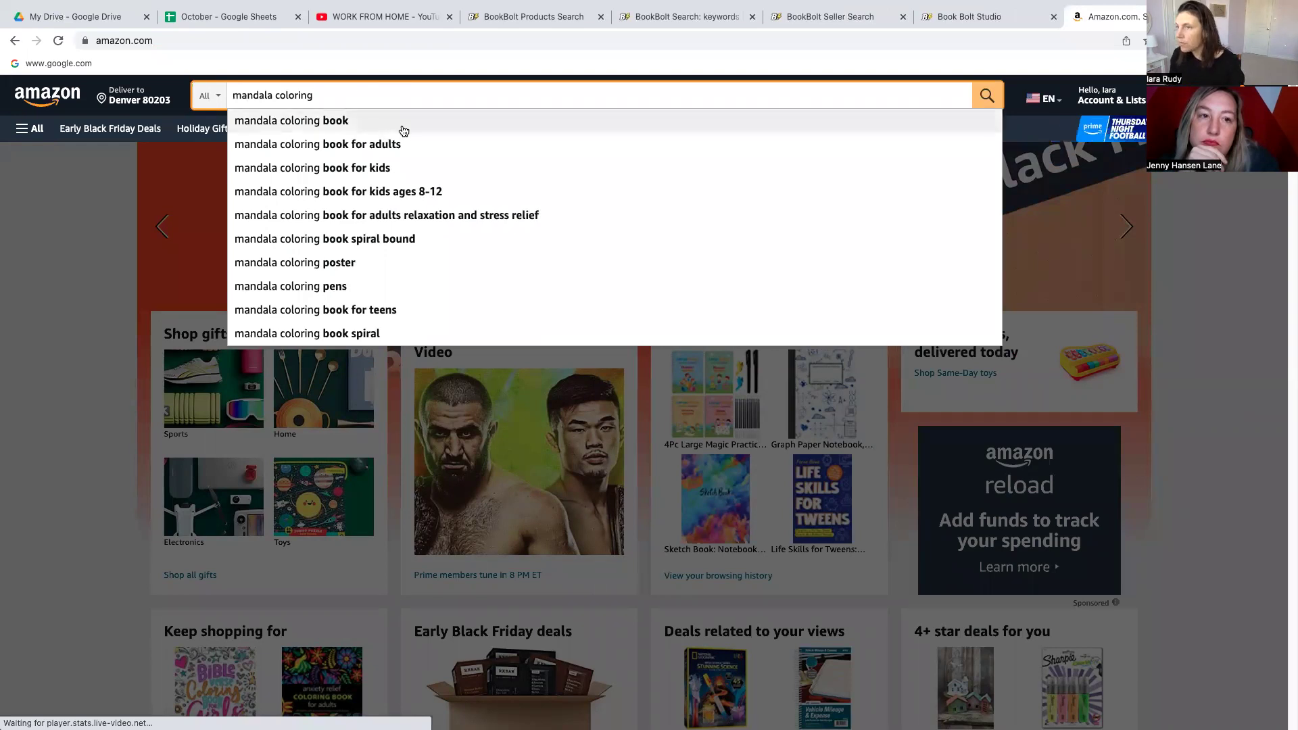
pyautogui.click(366, 121)
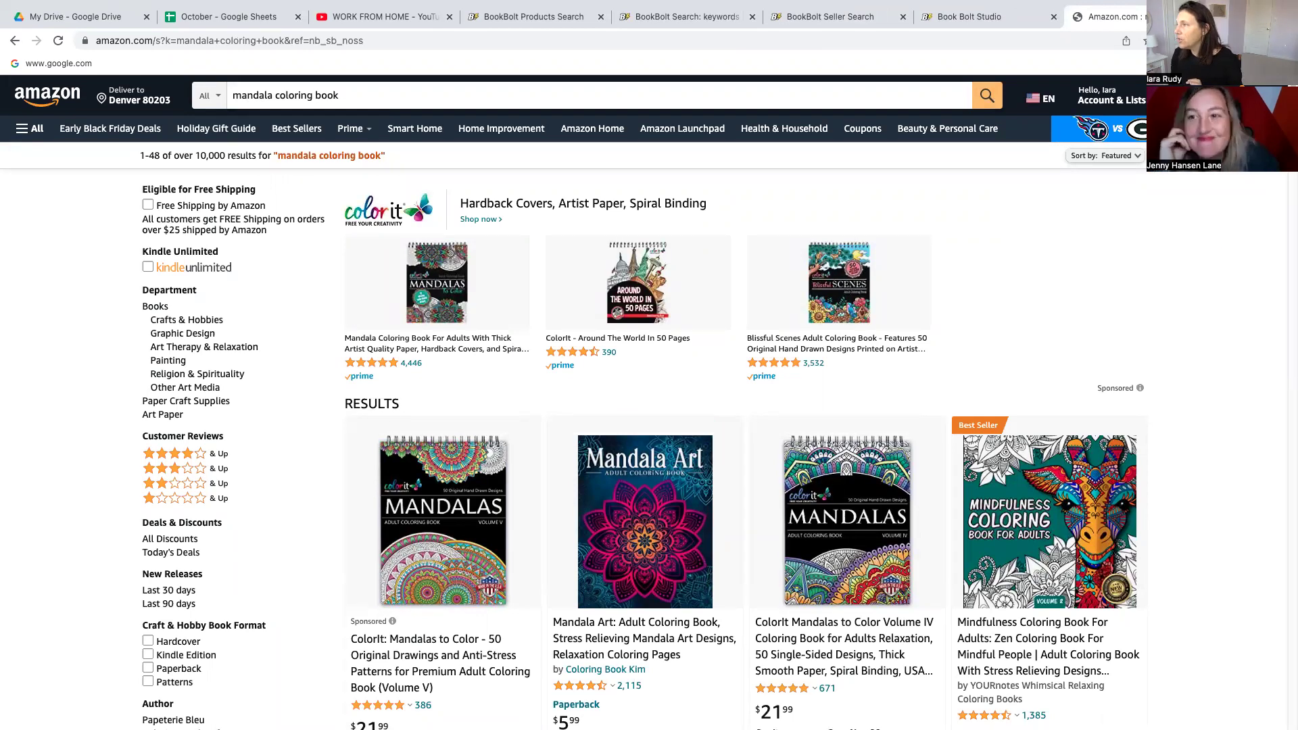
pyautogui.click(1125, 41)
pyautogui.click(380, 133)
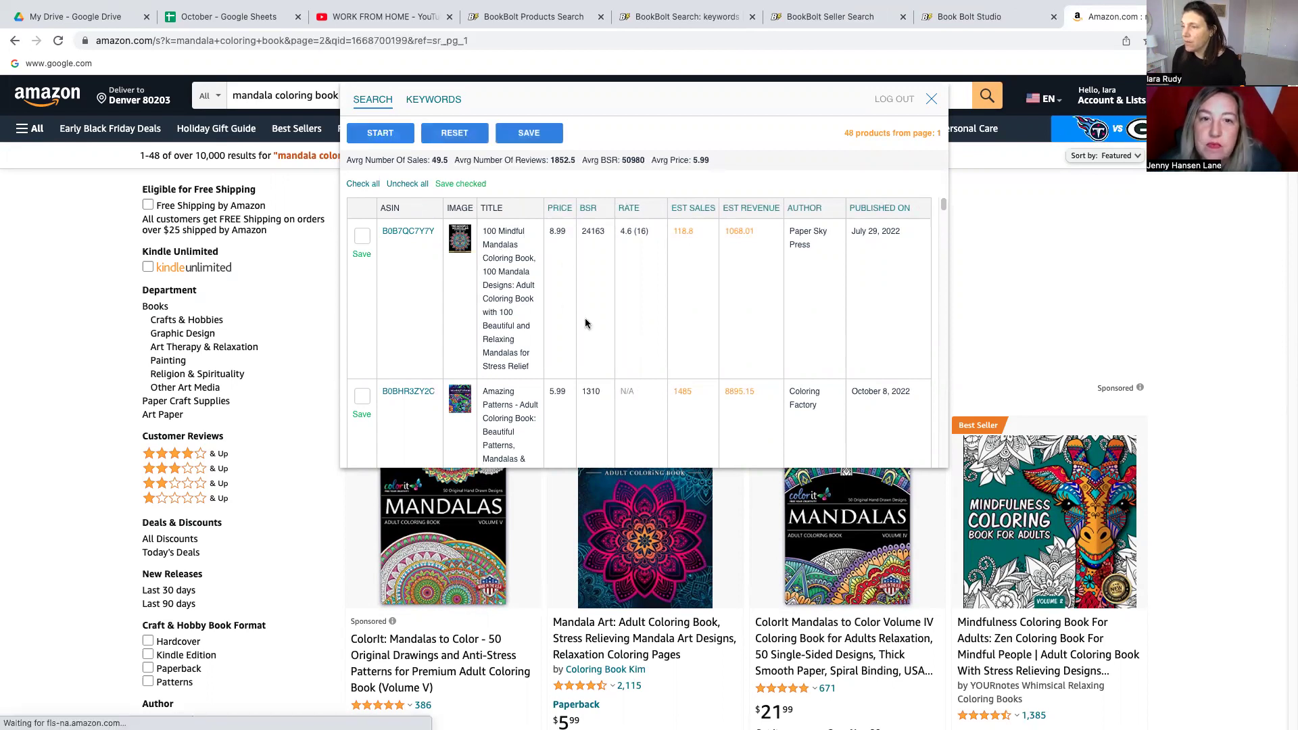
# Sort the 48 books by estimated revenue descending and highlight the top 18702.09 value.
pyautogui.click(753, 207)
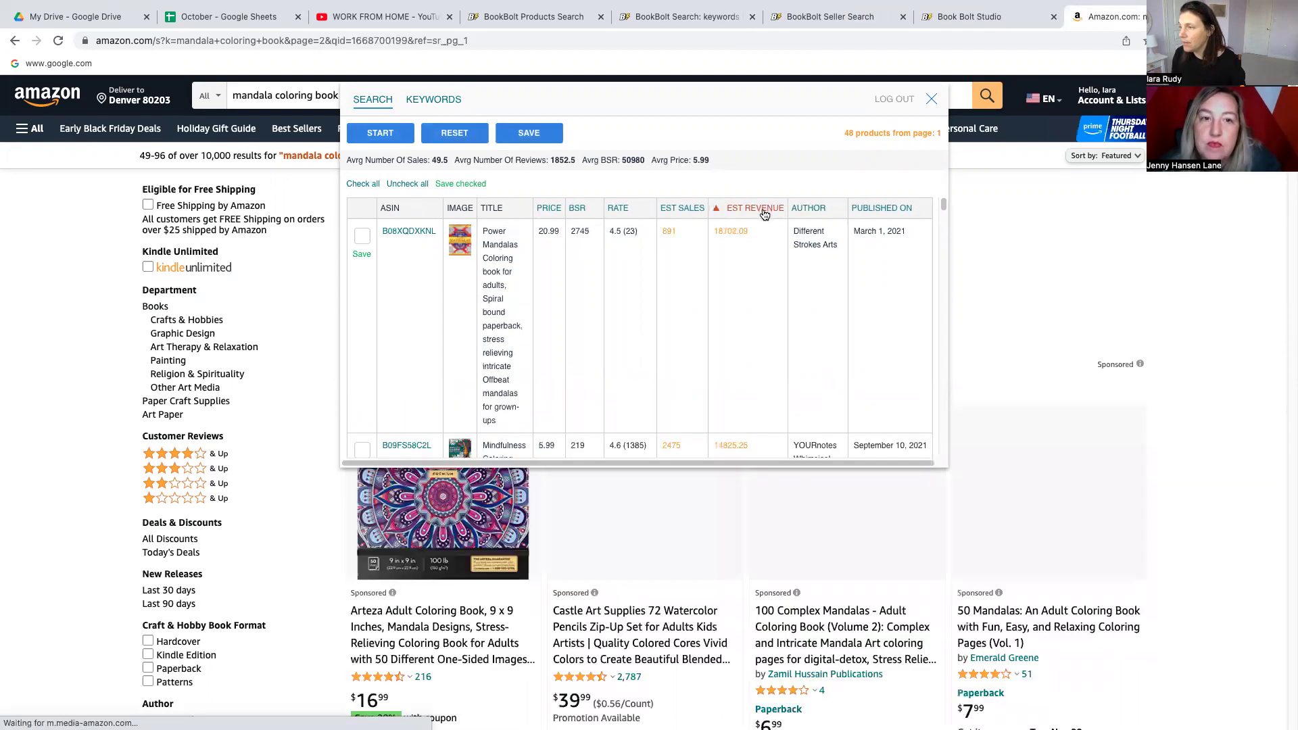
pyautogui.click(762, 213)
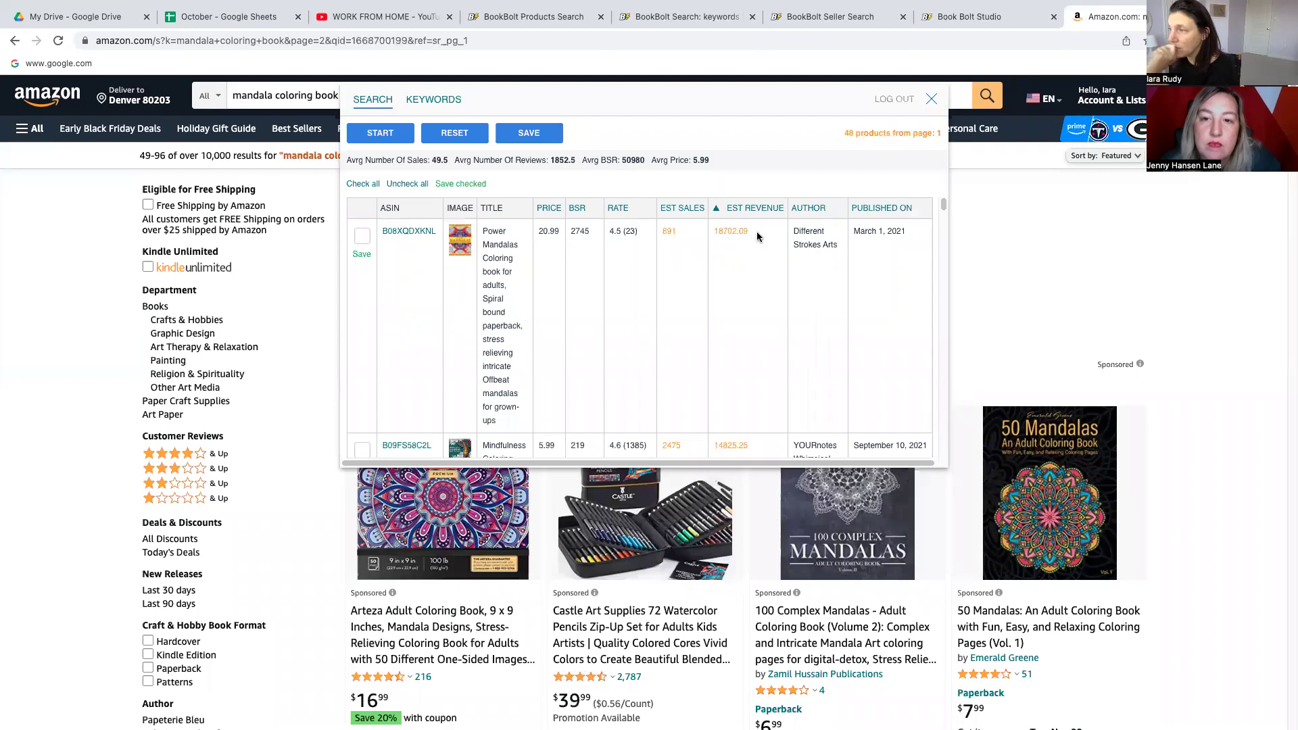
pyautogui.moveTo(715, 230); pyautogui.dragTo(774, 236)
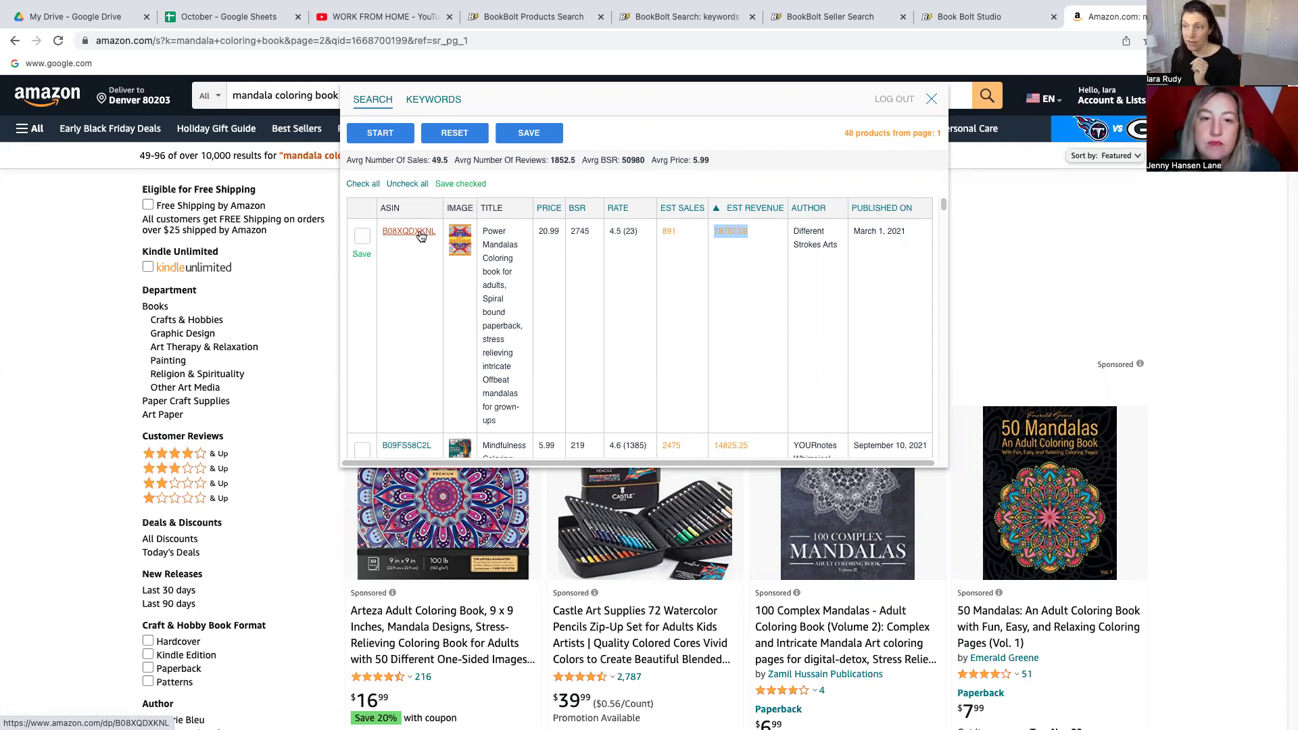
# Open the Power Mandalas product page, view its photos, and highlight a customer review.
pyautogui.click(408, 231)
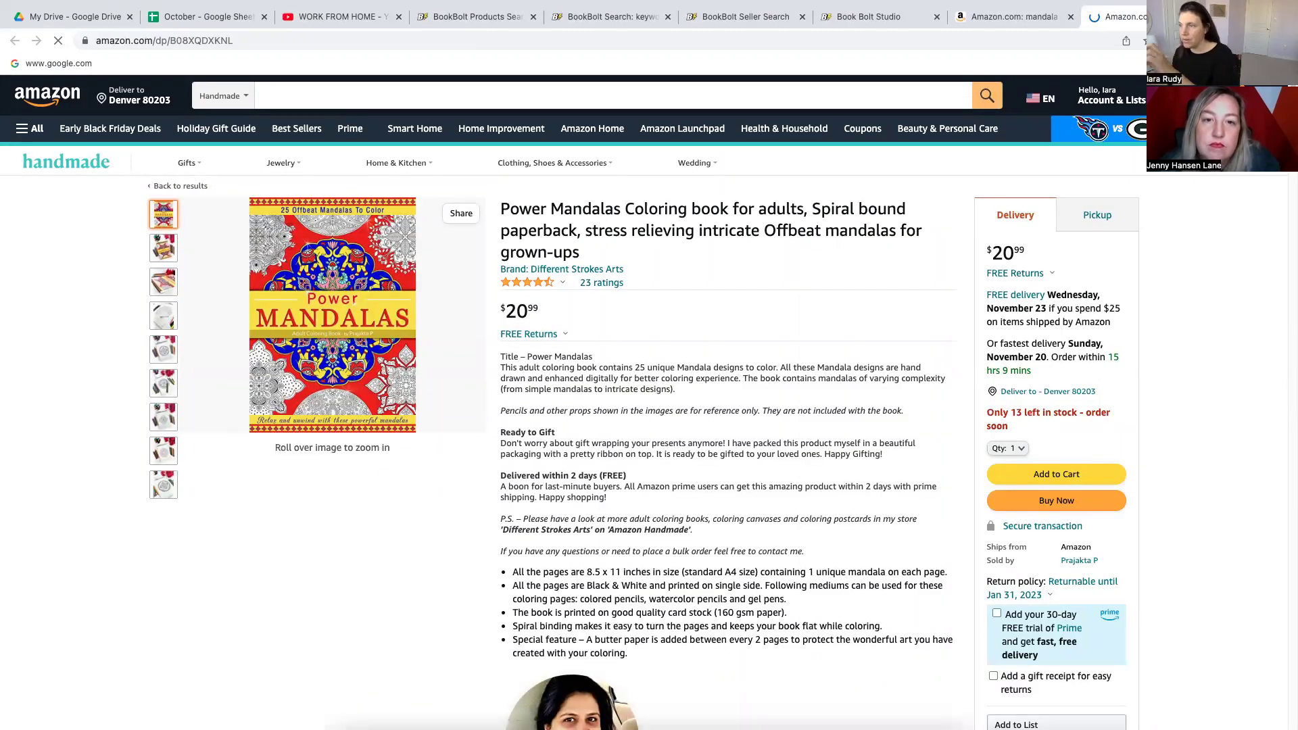
pyautogui.scroll(-5, 469, 582)
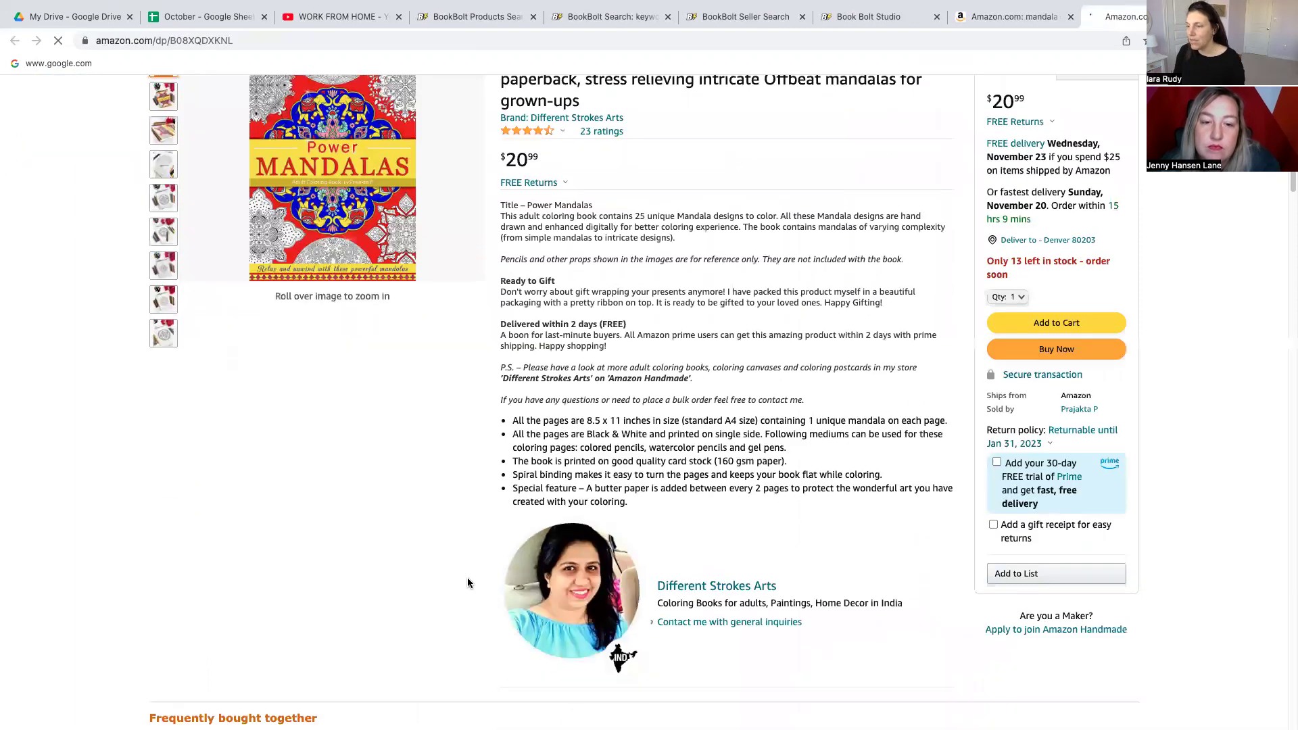
pyautogui.scroll(3, 468, 583)
pyautogui.scroll(3, 427, 525)
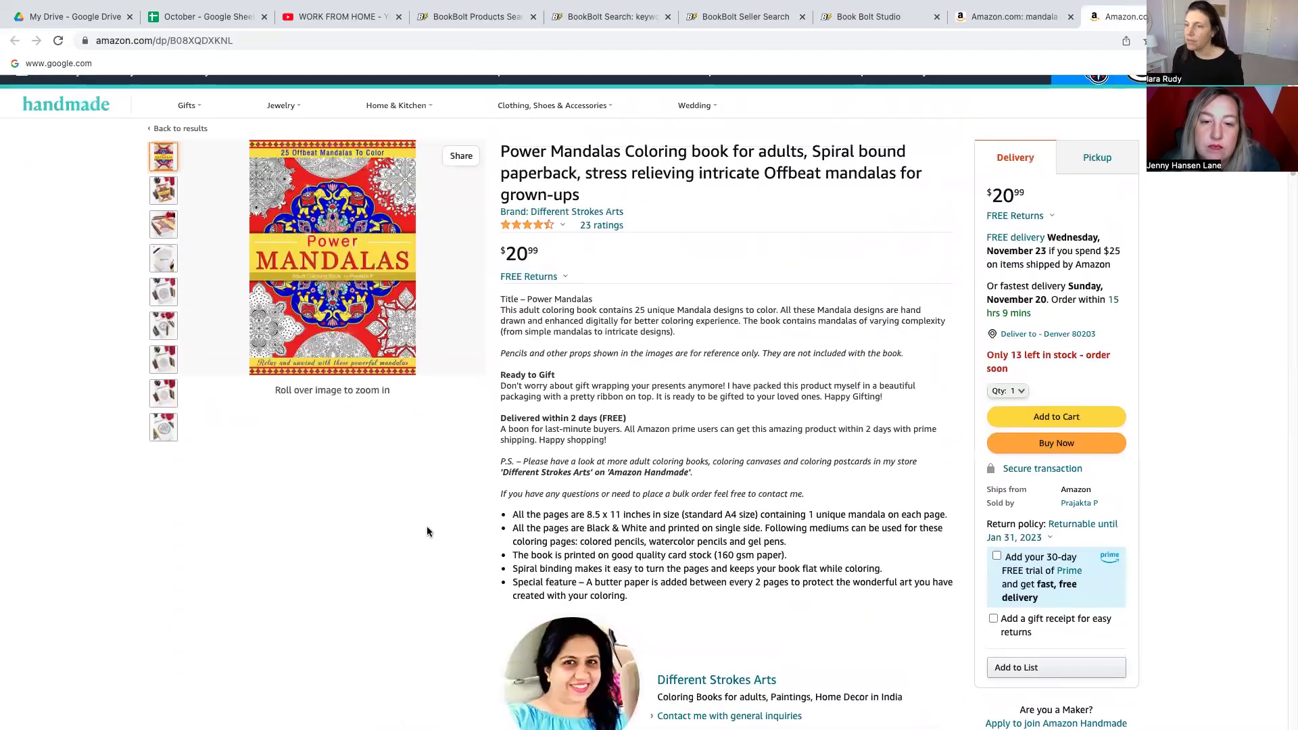
pyautogui.scroll(4, 304, 406)
pyautogui.click(163, 249)
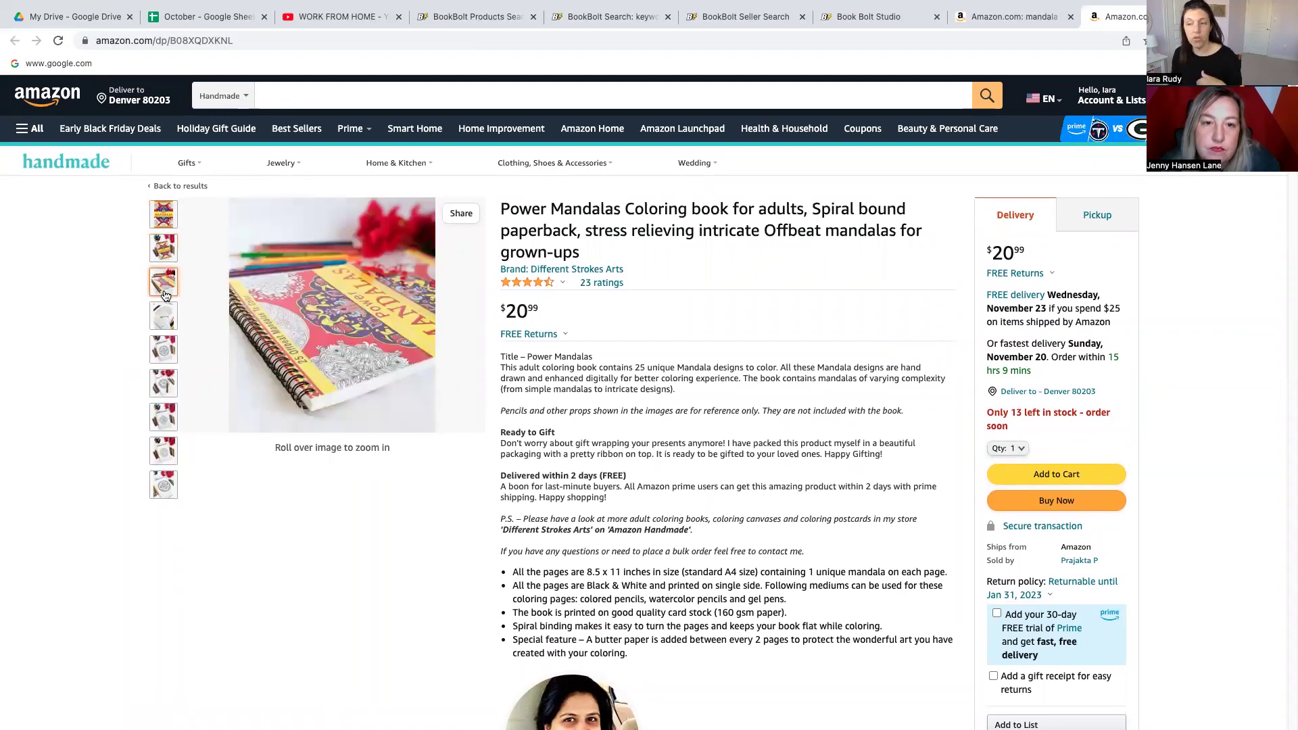
pyautogui.moveTo(163, 349)
pyautogui.moveTo(163, 293)
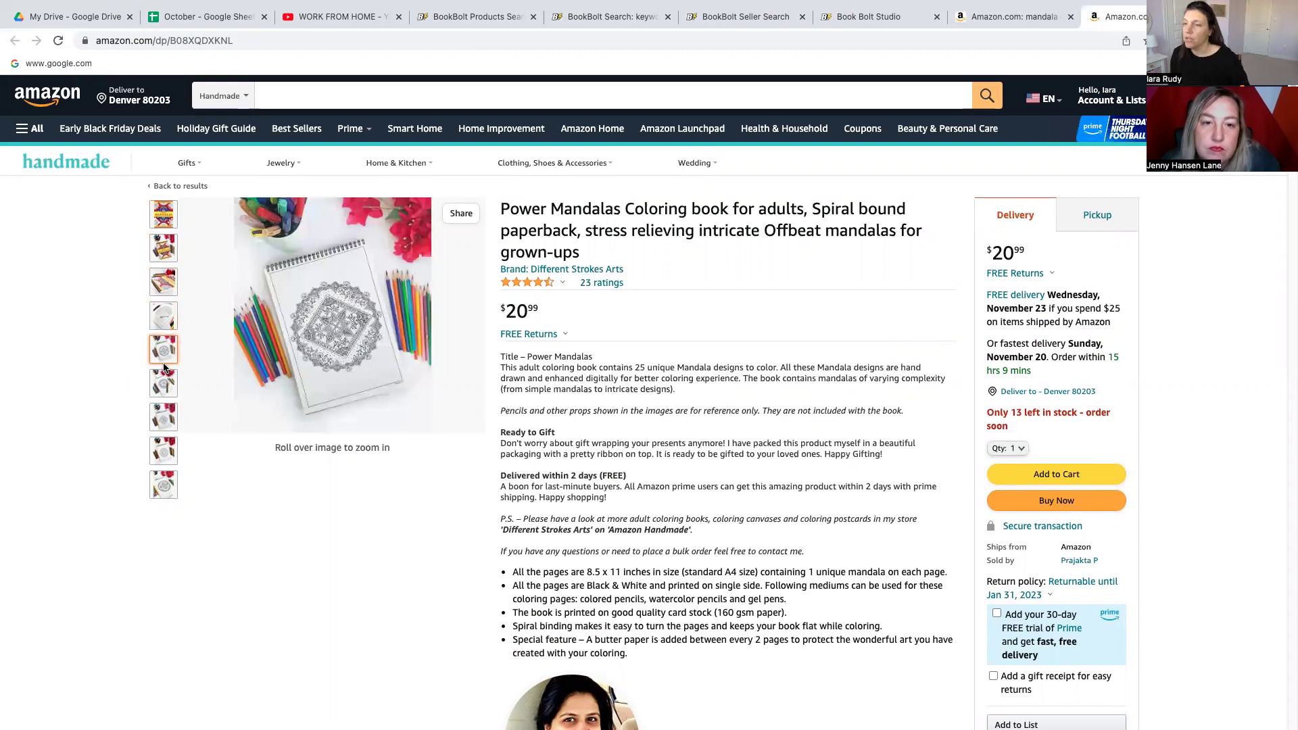
pyautogui.scroll(-12, 441, 506)
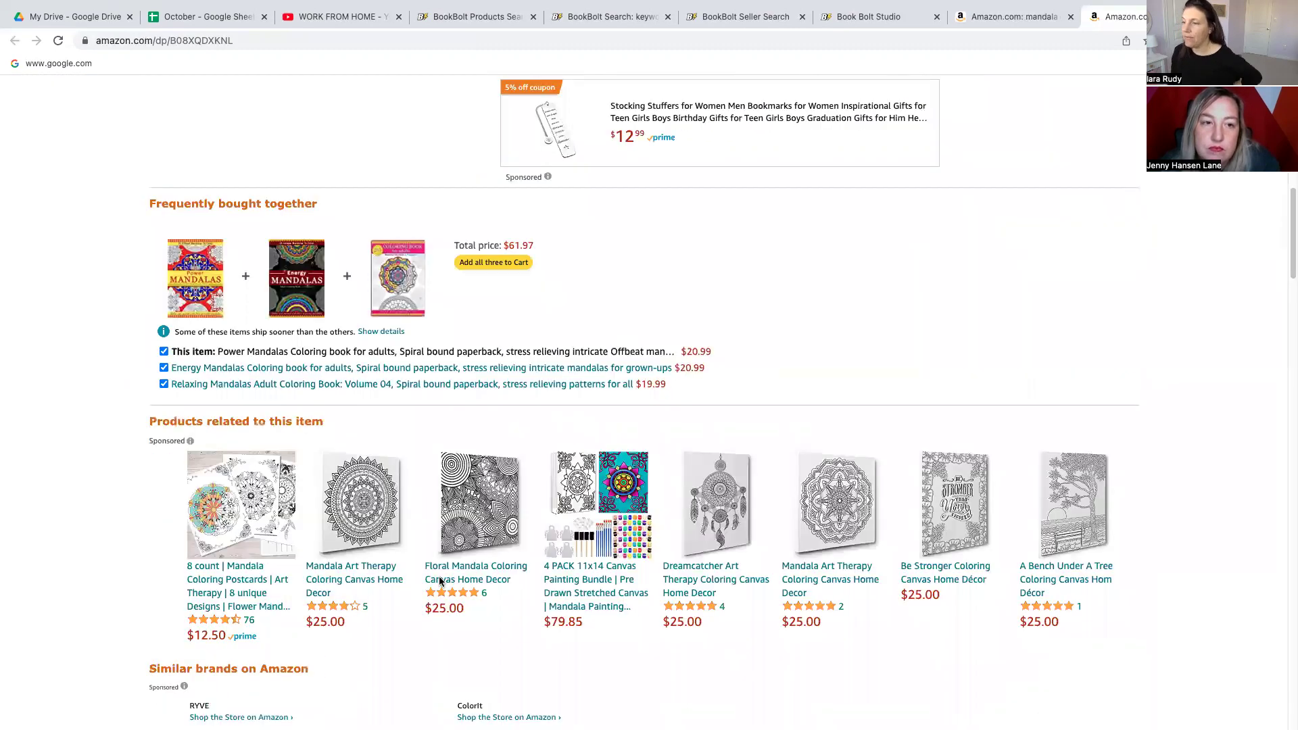
pyautogui.scroll(-3, 440, 581)
pyautogui.scroll(-5, 425, 526)
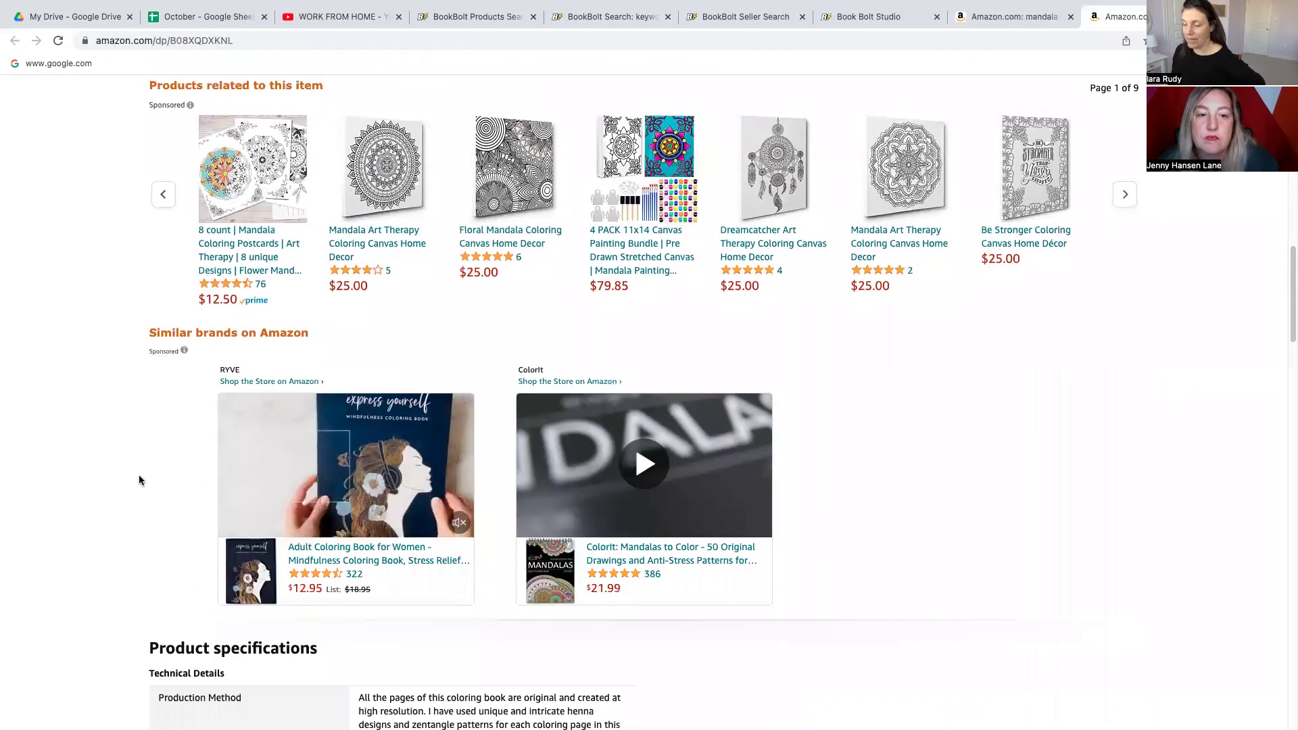
pyautogui.scroll(-5, 143, 455)
pyautogui.scroll(-3, 142, 456)
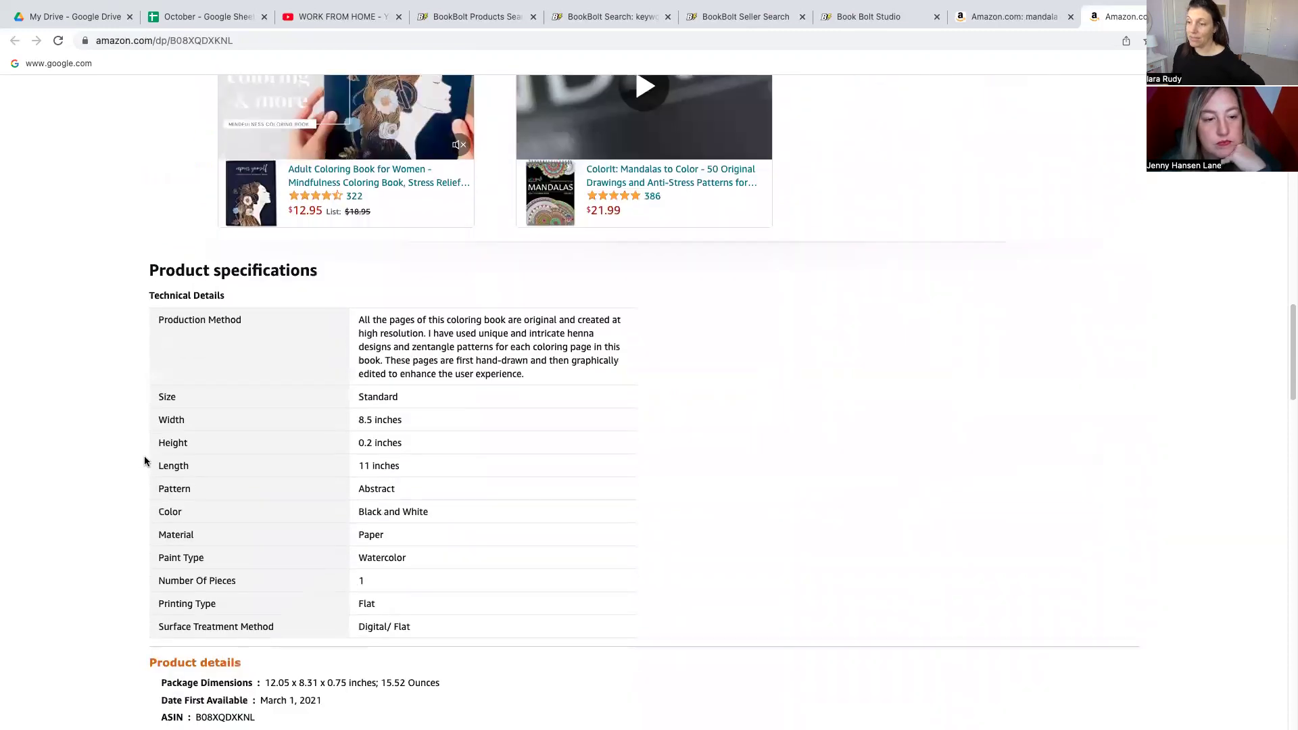
pyautogui.scroll(-3, 144, 462)
pyautogui.scroll(-4, 145, 461)
pyautogui.scroll(-2, 144, 461)
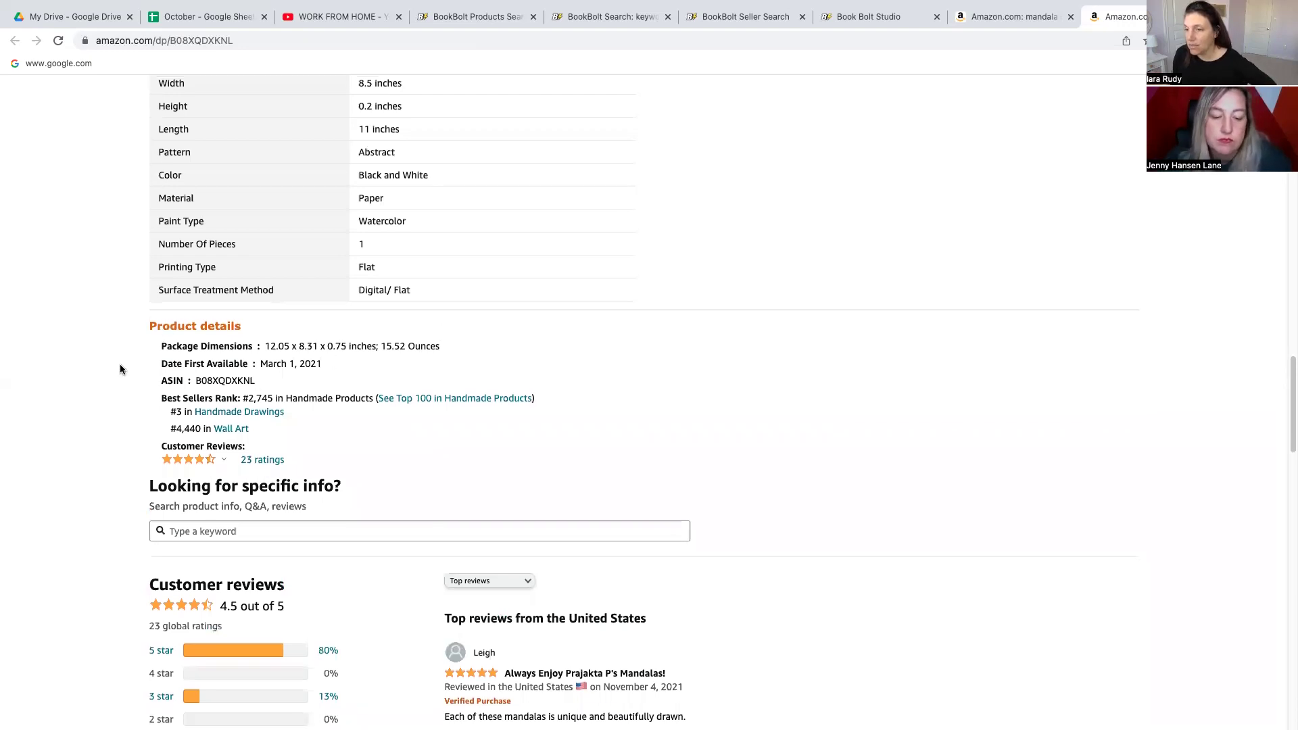
pyautogui.scroll(3, 70, 426)
pyautogui.scroll(3, 70, 424)
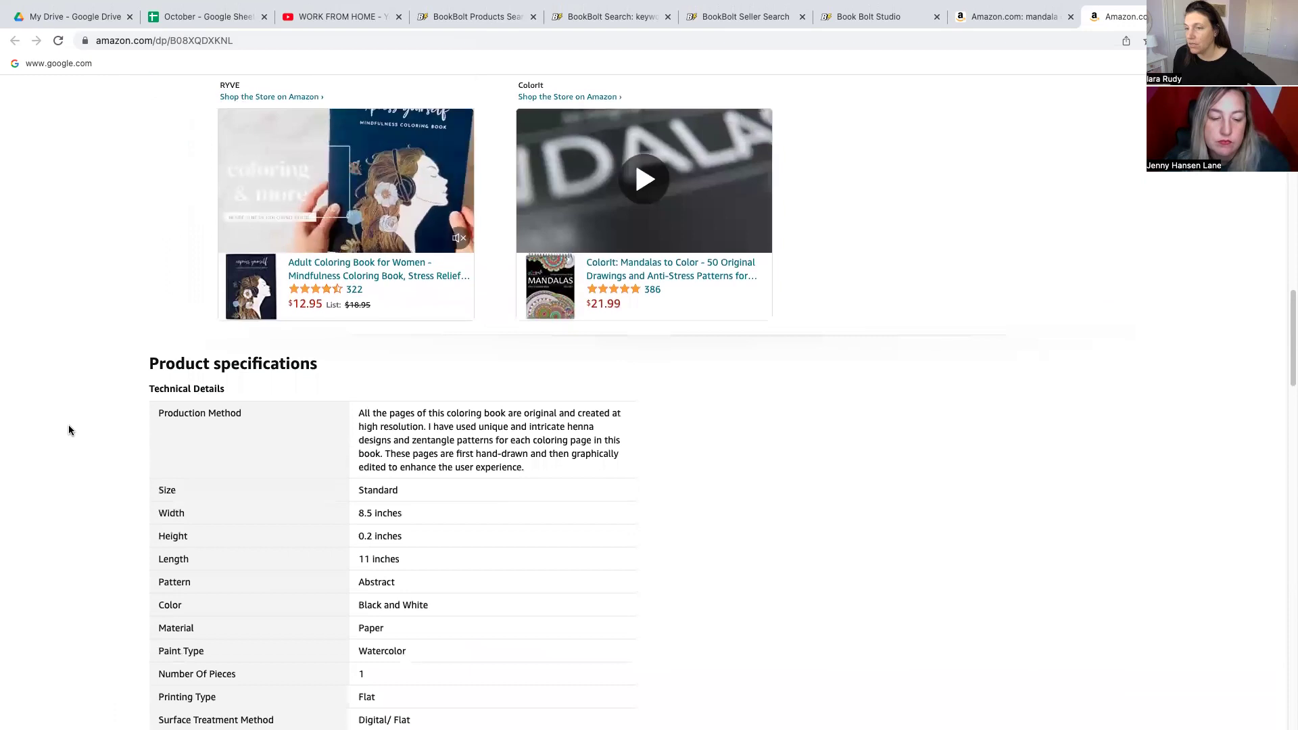
pyautogui.scroll(-1, 70, 425)
pyautogui.scroll(-15, 68, 429)
pyautogui.scroll(-3, 68, 429)
pyautogui.scroll(-8, 68, 429)
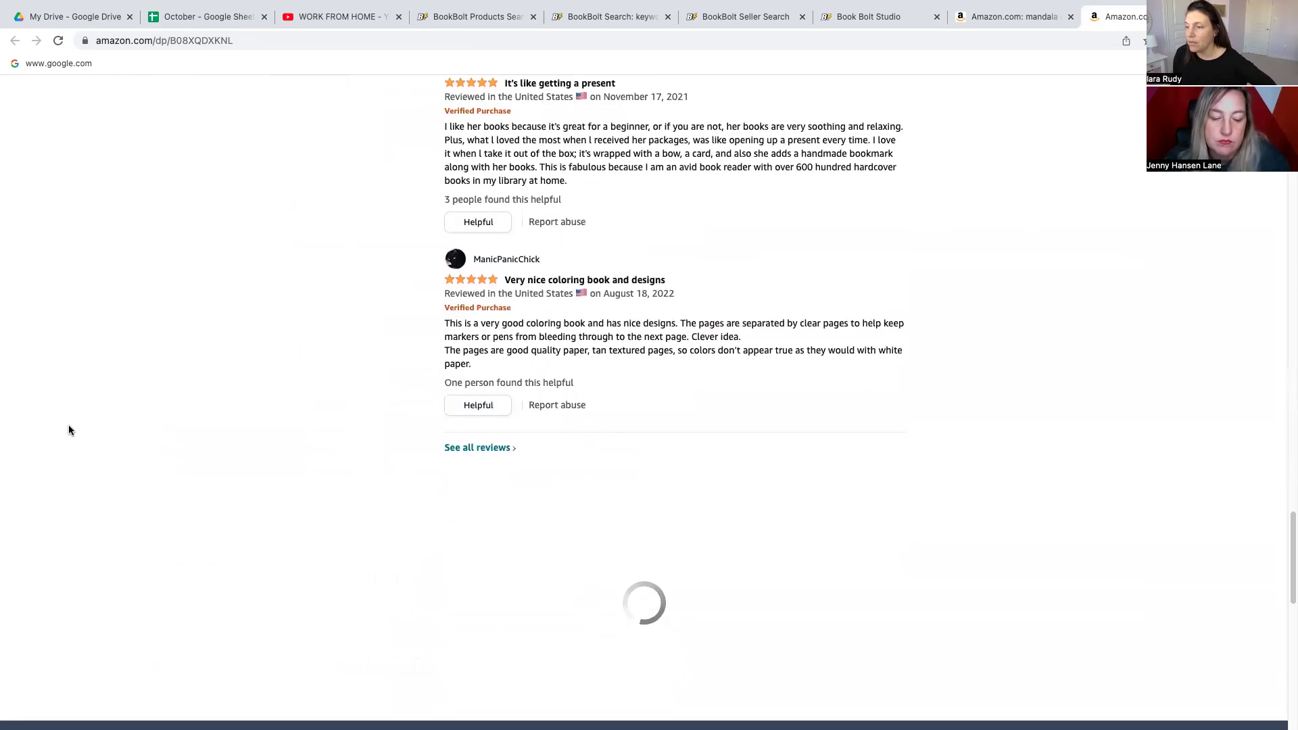
pyautogui.scroll(20, 68, 429)
pyautogui.scroll(-3, 68, 434)
pyautogui.scroll(-10, 69, 432)
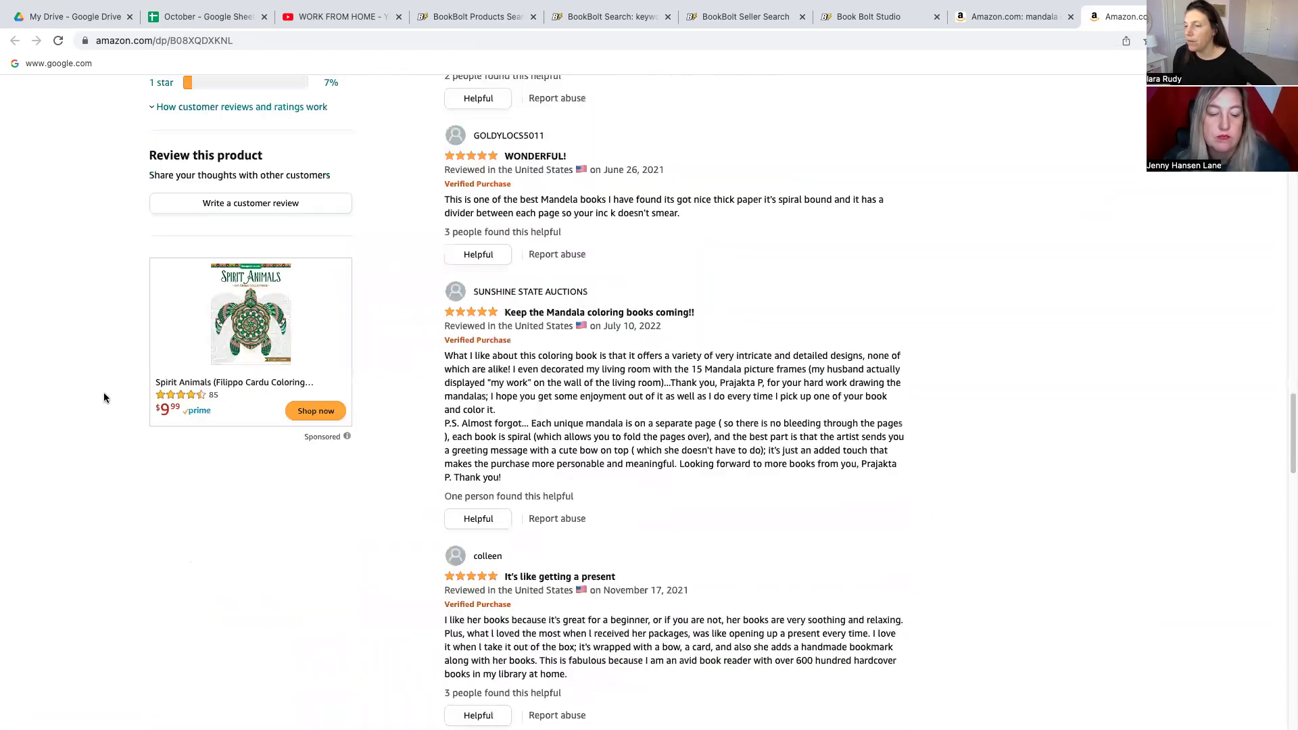
pyautogui.moveTo(434, 345); pyautogui.dragTo(900, 464)
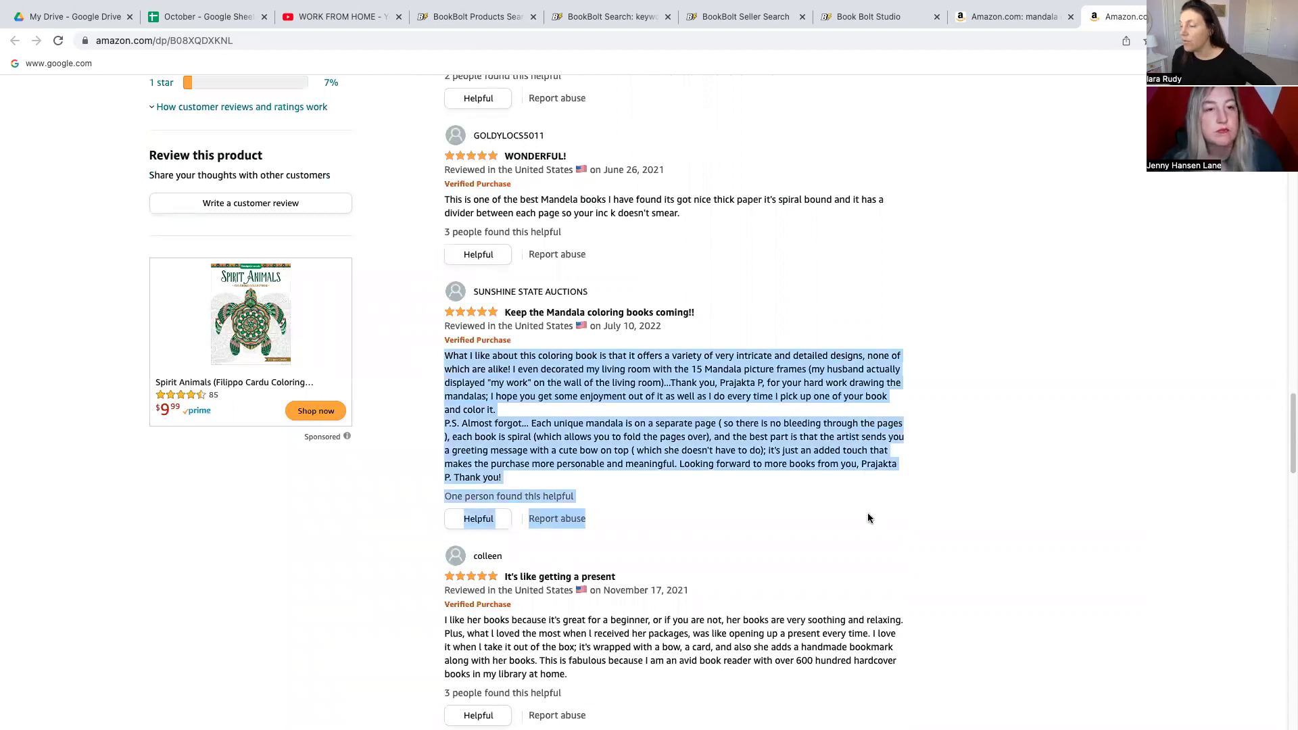
pyautogui.scroll(10, 950, 427)
pyautogui.scroll(5, 951, 427)
pyautogui.scroll(3, 952, 427)
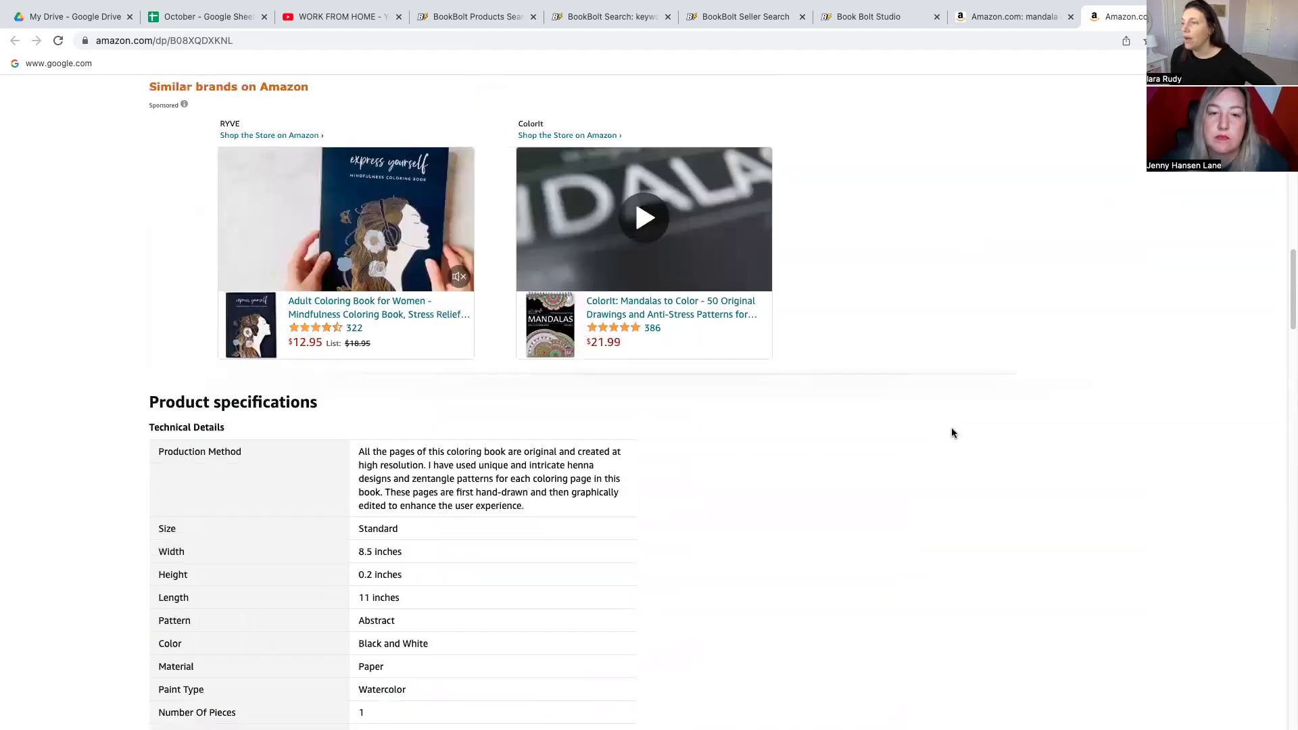
pyautogui.scroll(5, 952, 427)
pyautogui.scroll(5, 952, 433)
pyautogui.scroll(8, 951, 433)
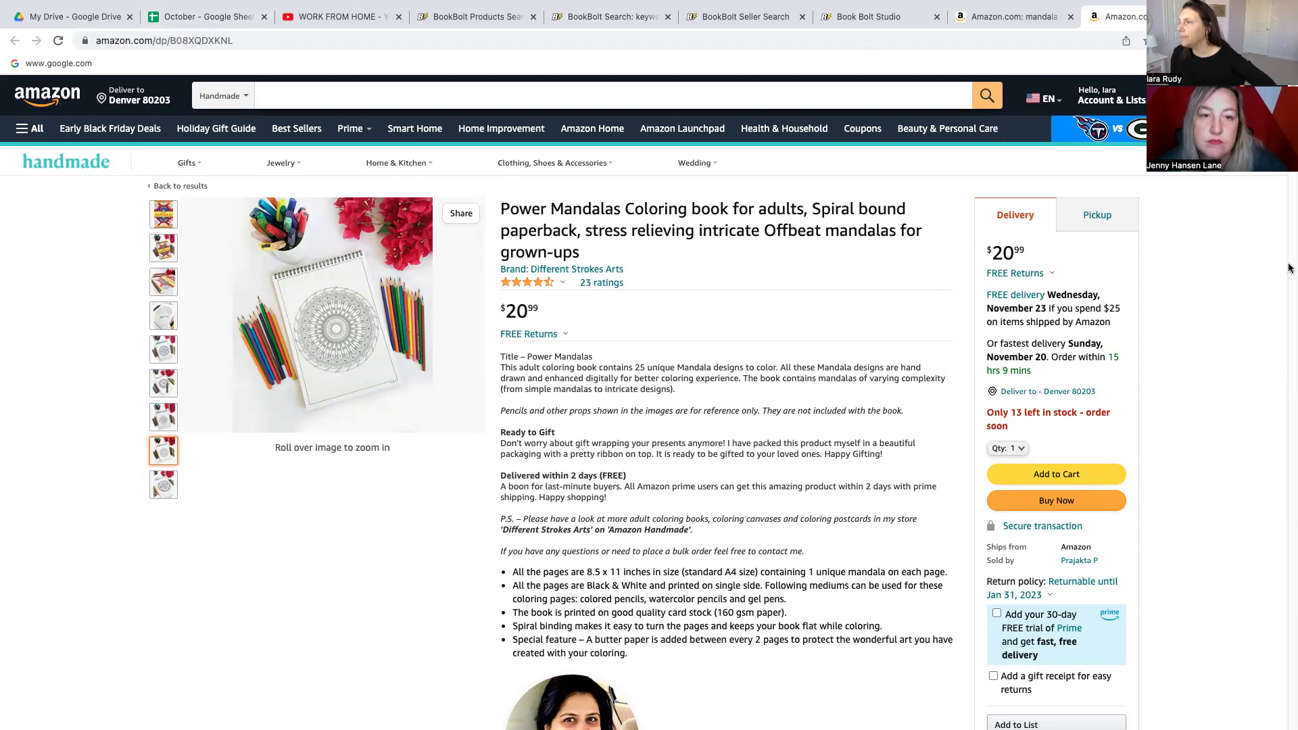
# Return to the BookBolt mandala keyword results and open KDP Categories.
pyautogui.click(592, 18)
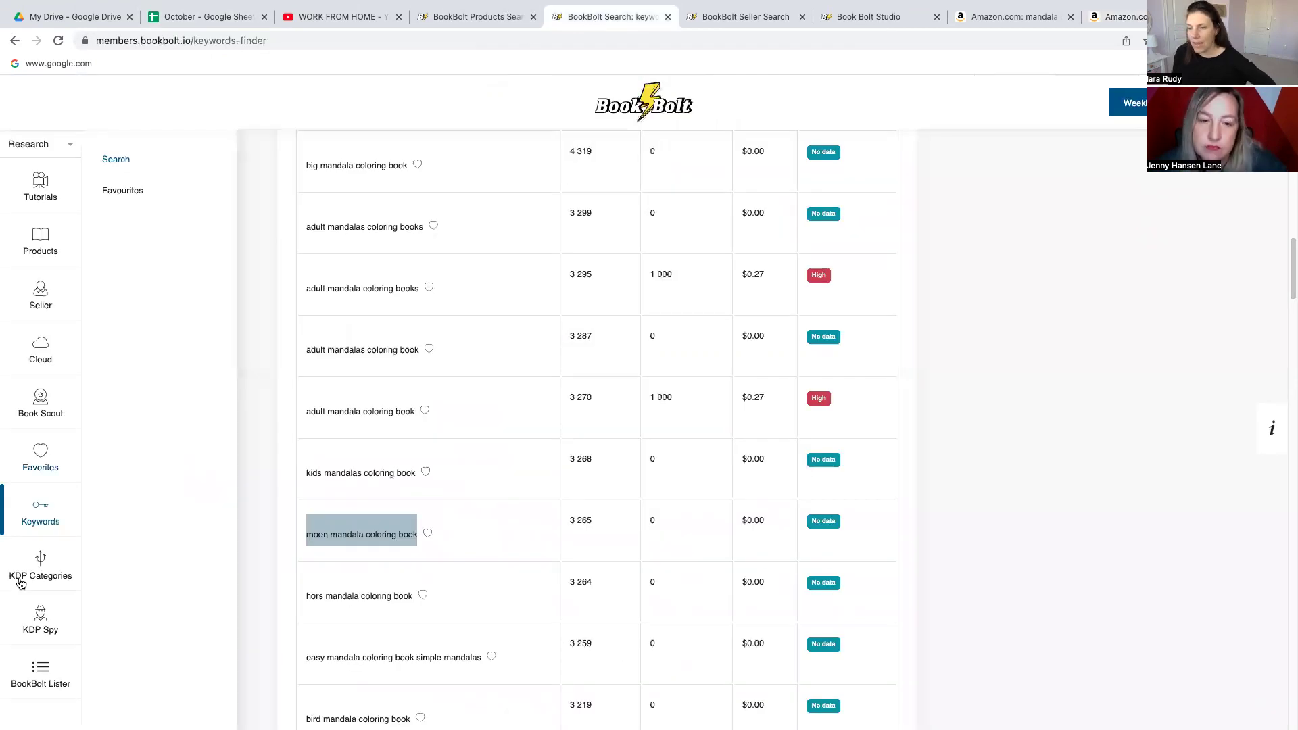
pyautogui.click(40, 564)
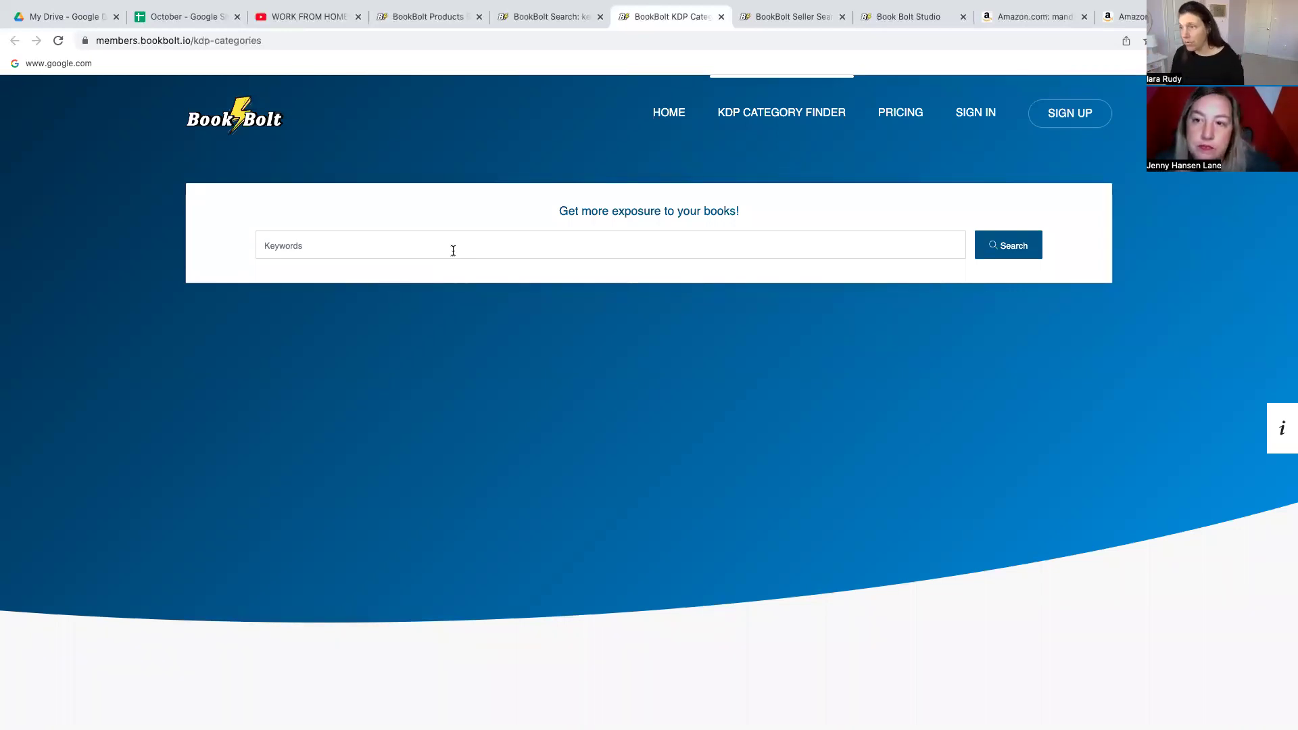
# Look up KDP categories for 'mandala coloring book', correcting the 'mandla' typo.
pyautogui.click(452, 251)
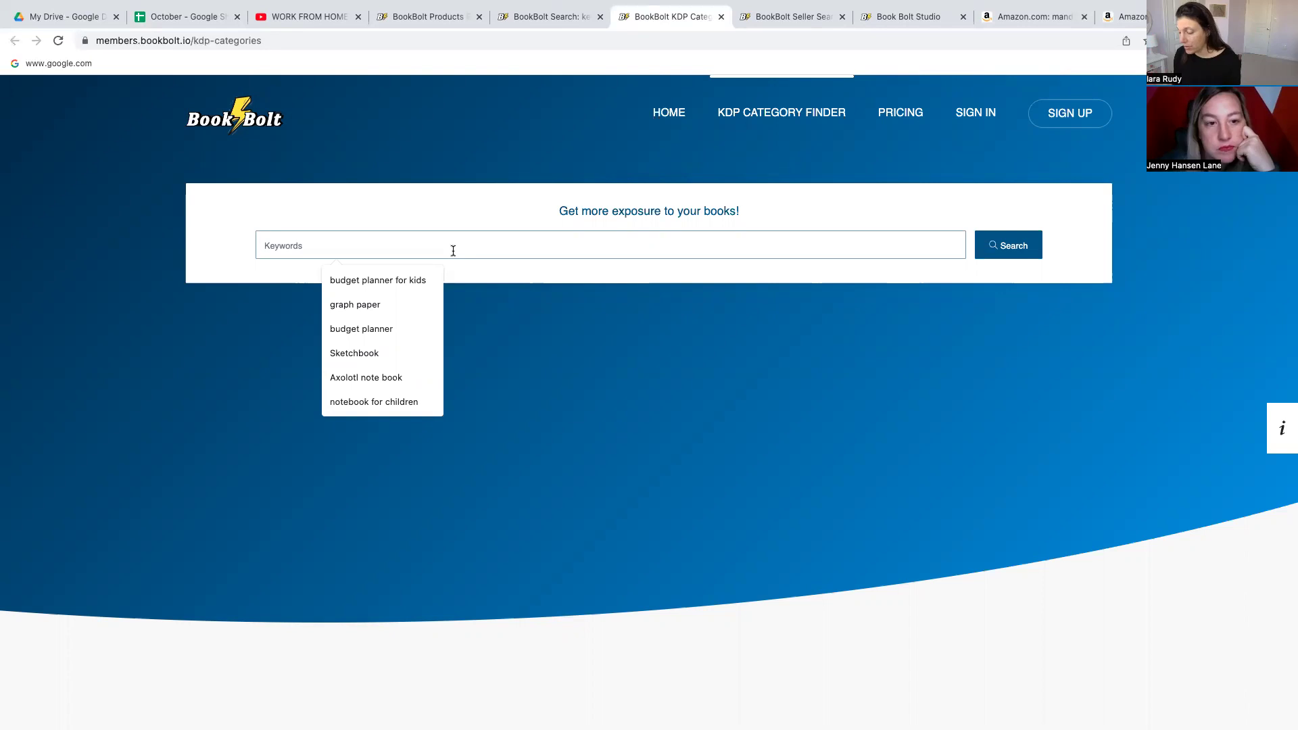
pyautogui.write('mandla ')
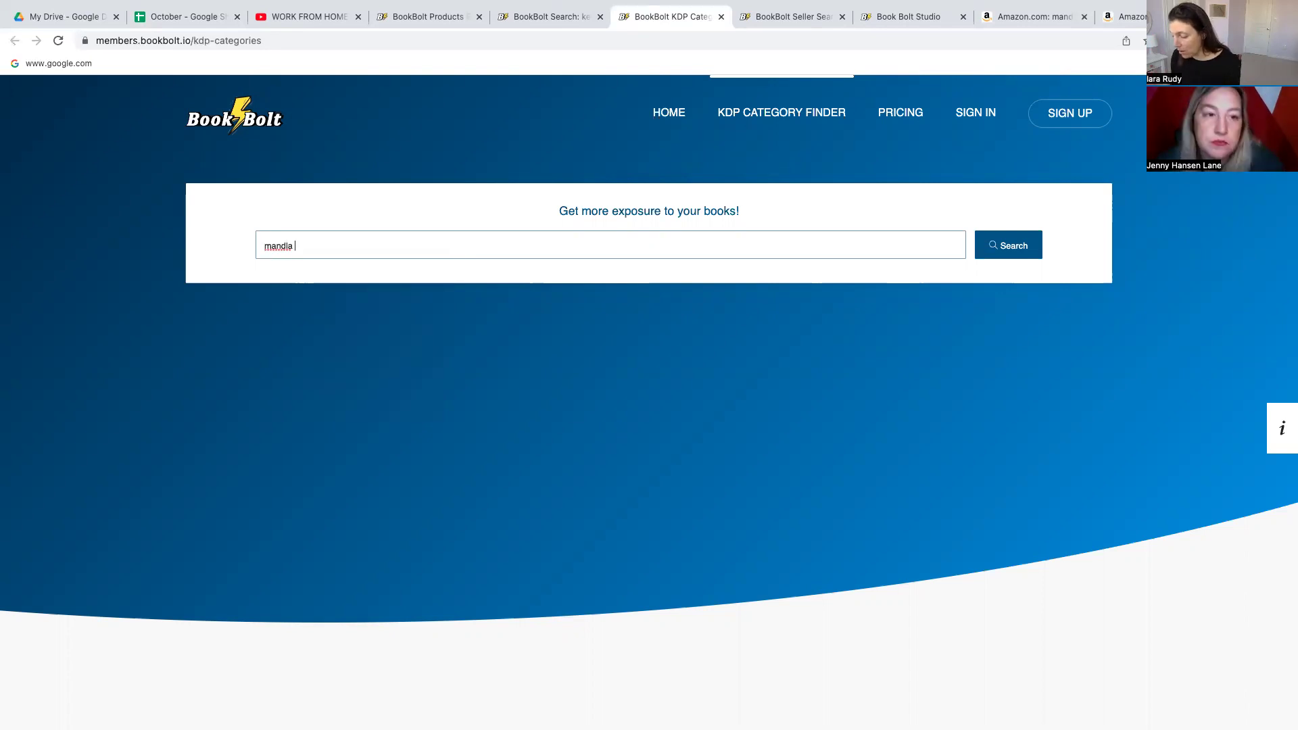
pyautogui.write('coloring book')
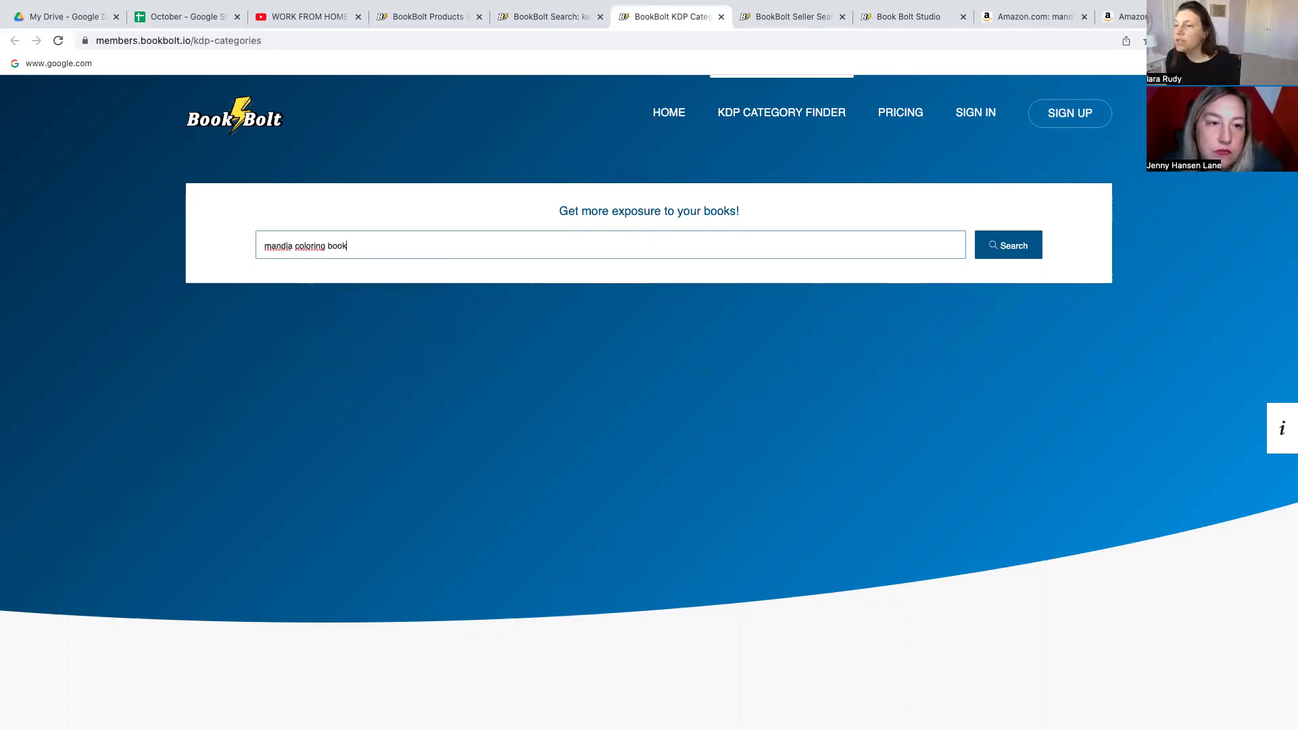
pyautogui.press('Return')
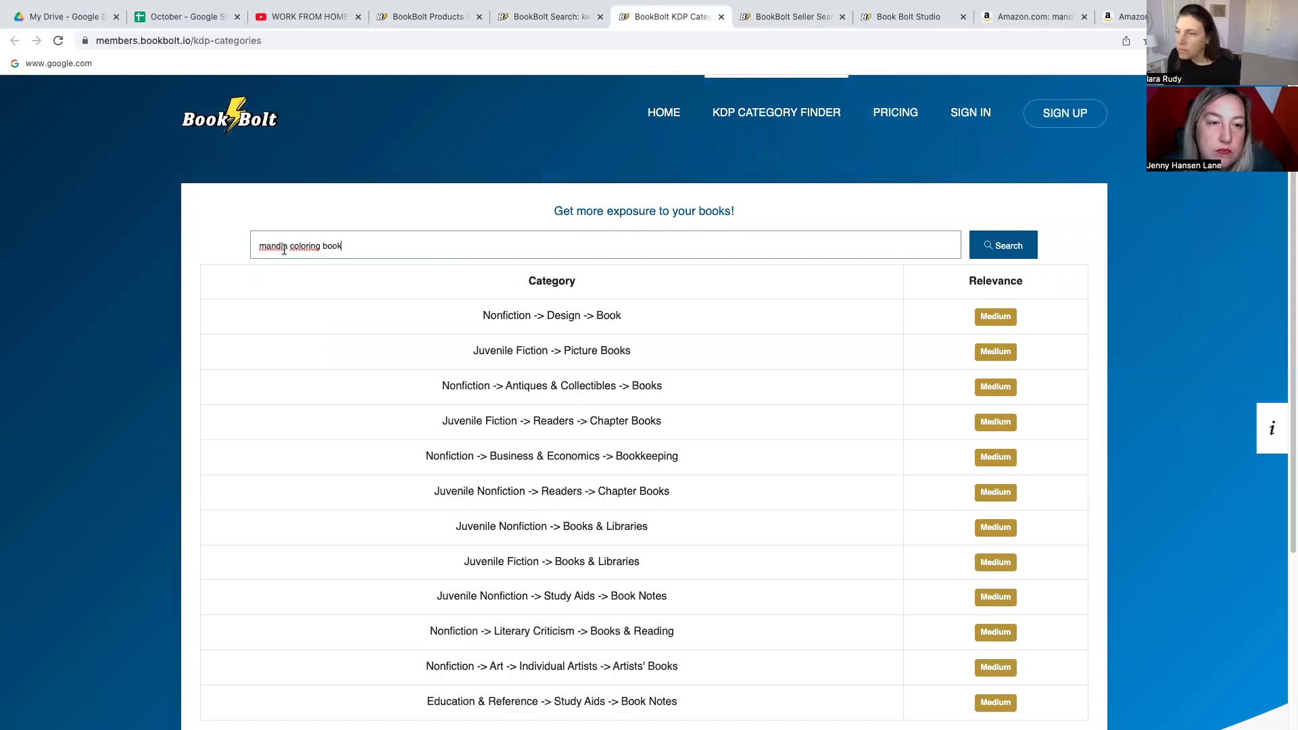
pyautogui.click(276, 246)
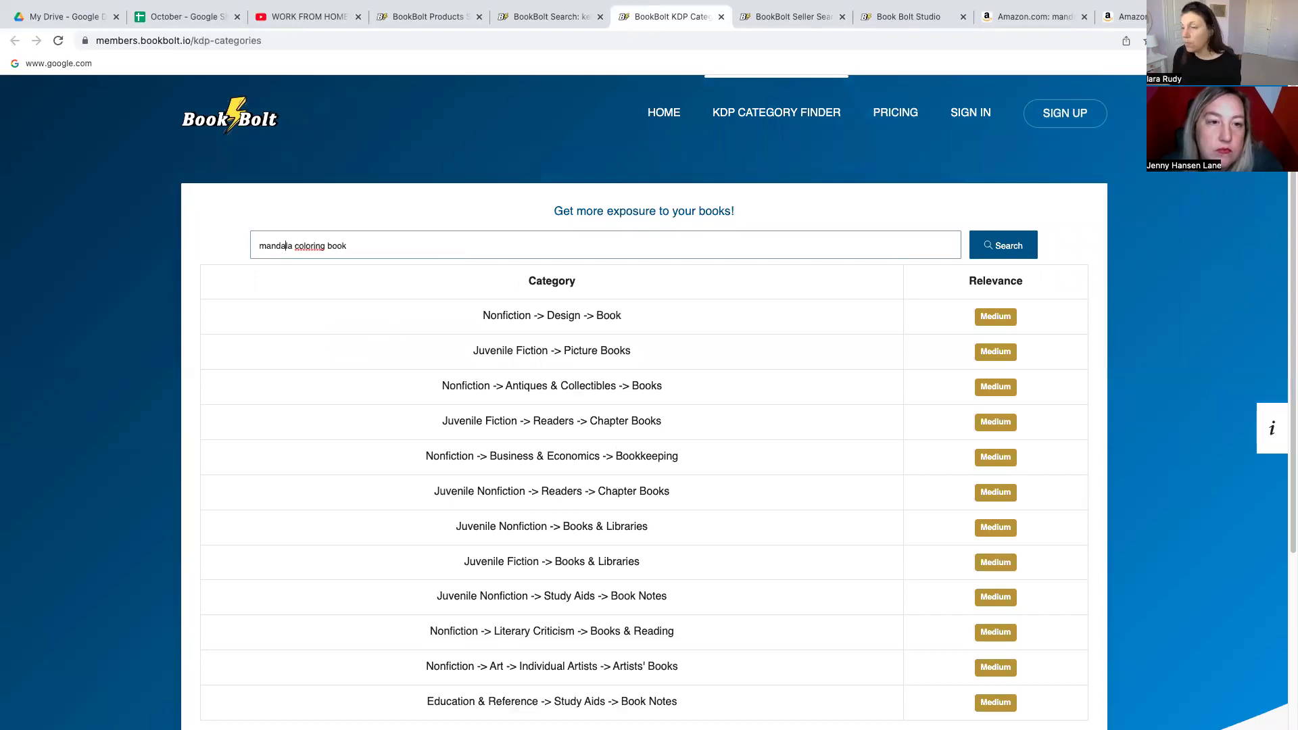
pyautogui.write('a')
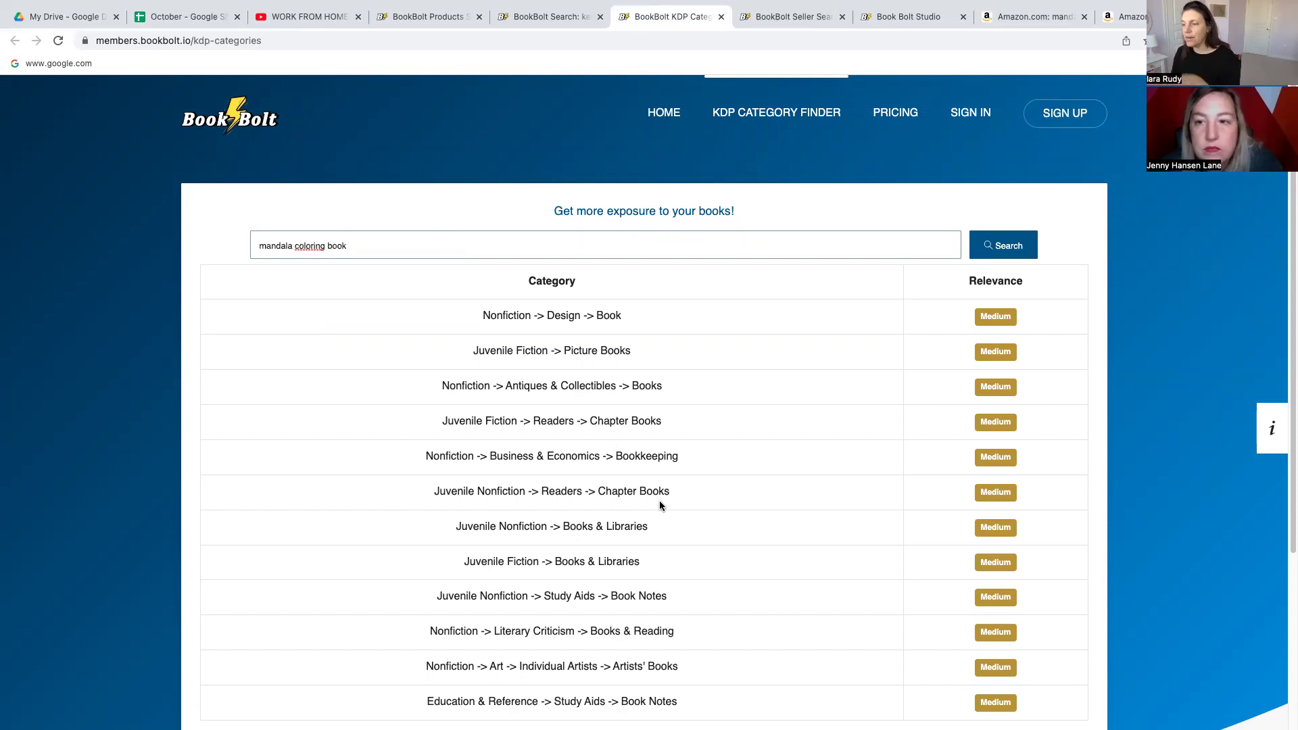
pyautogui.scroll(-4, 660, 499)
pyautogui.scroll(-4, 661, 500)
pyautogui.scroll(4, 660, 500)
pyautogui.scroll(4, 660, 499)
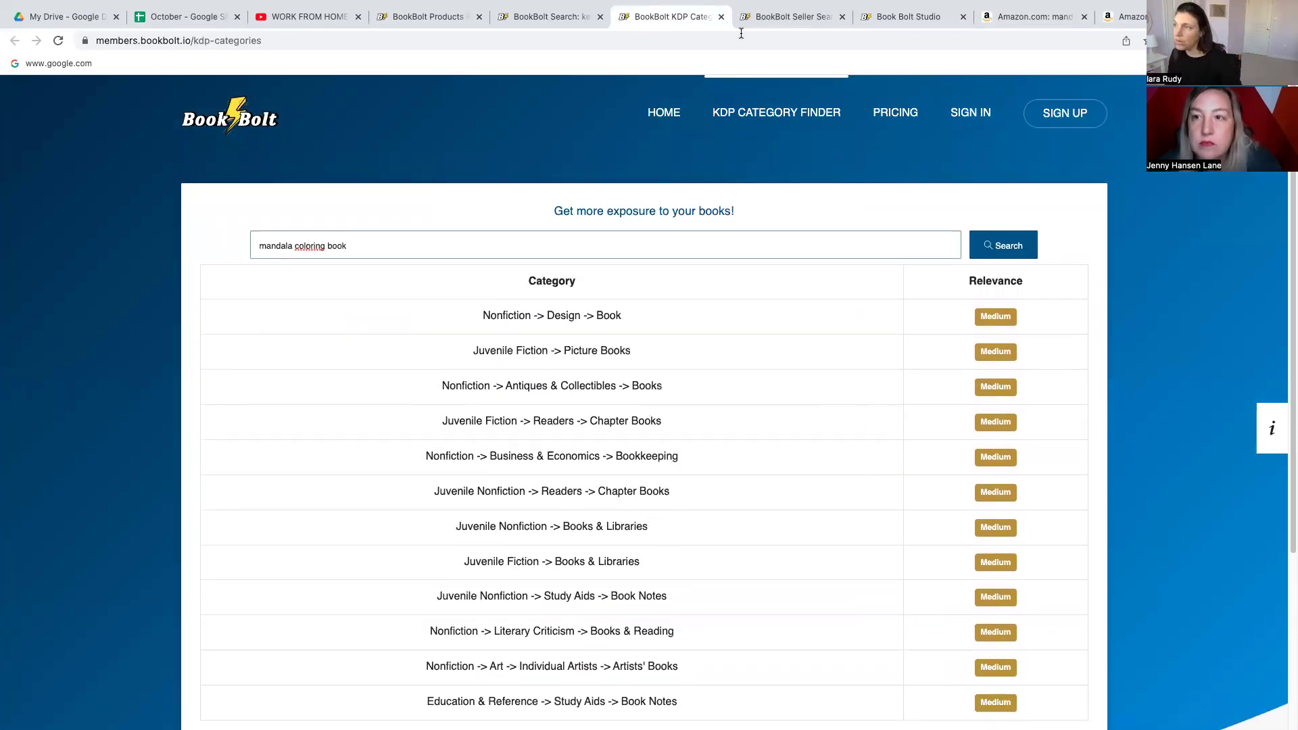
# Close the KDP Categories tab and open the account menu listing other BookBolt tools.
pyautogui.click(722, 17)
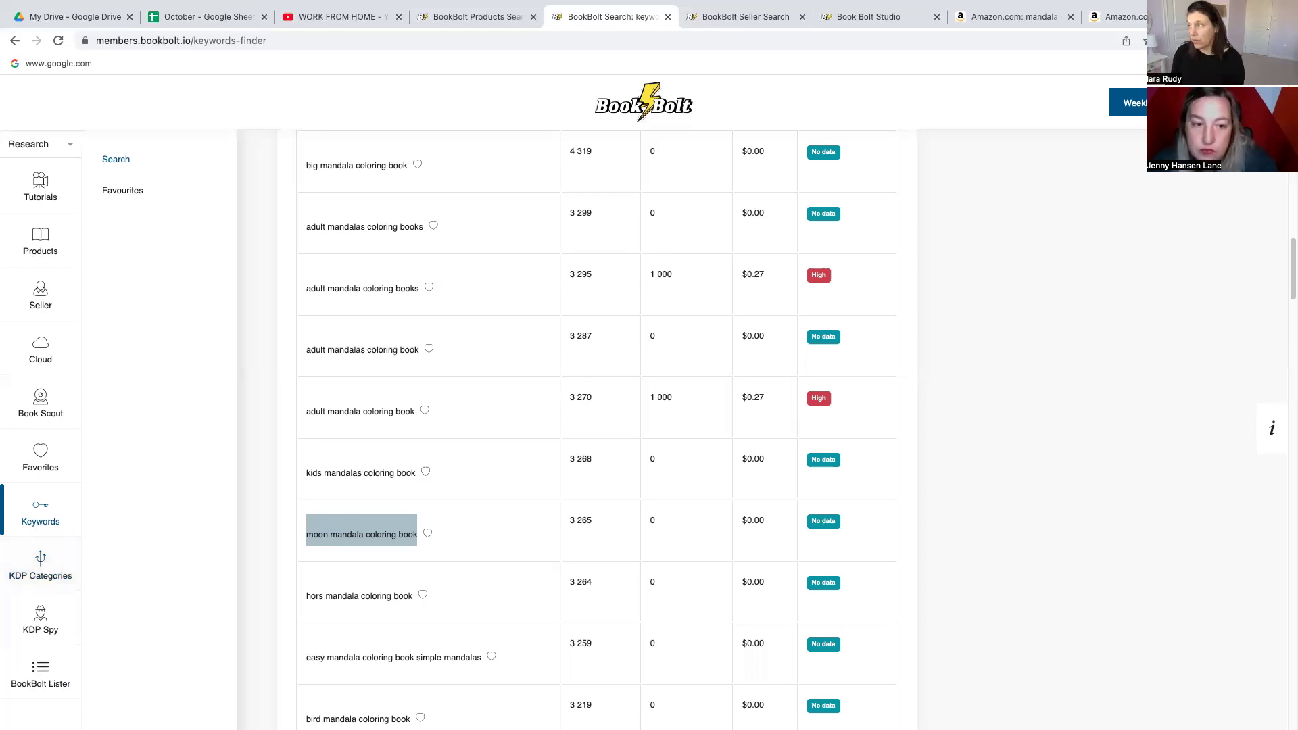
pyautogui.click(1271, 103)
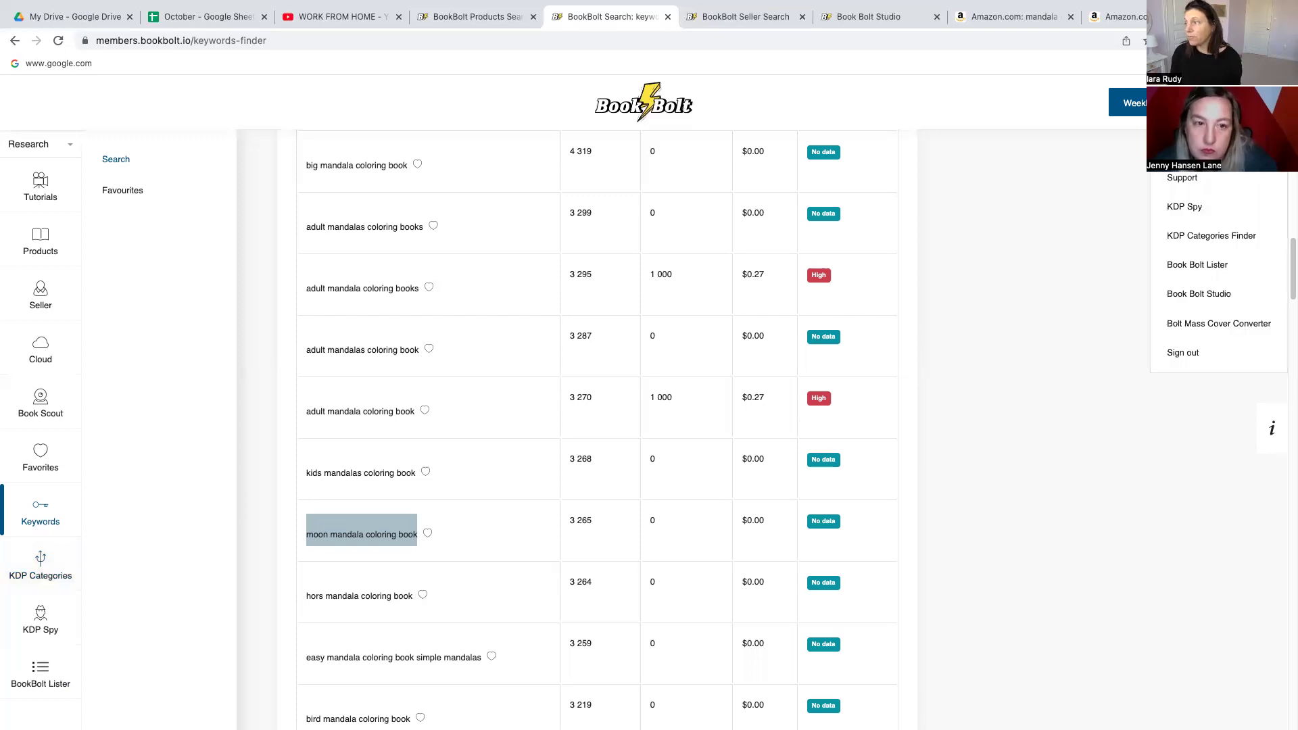